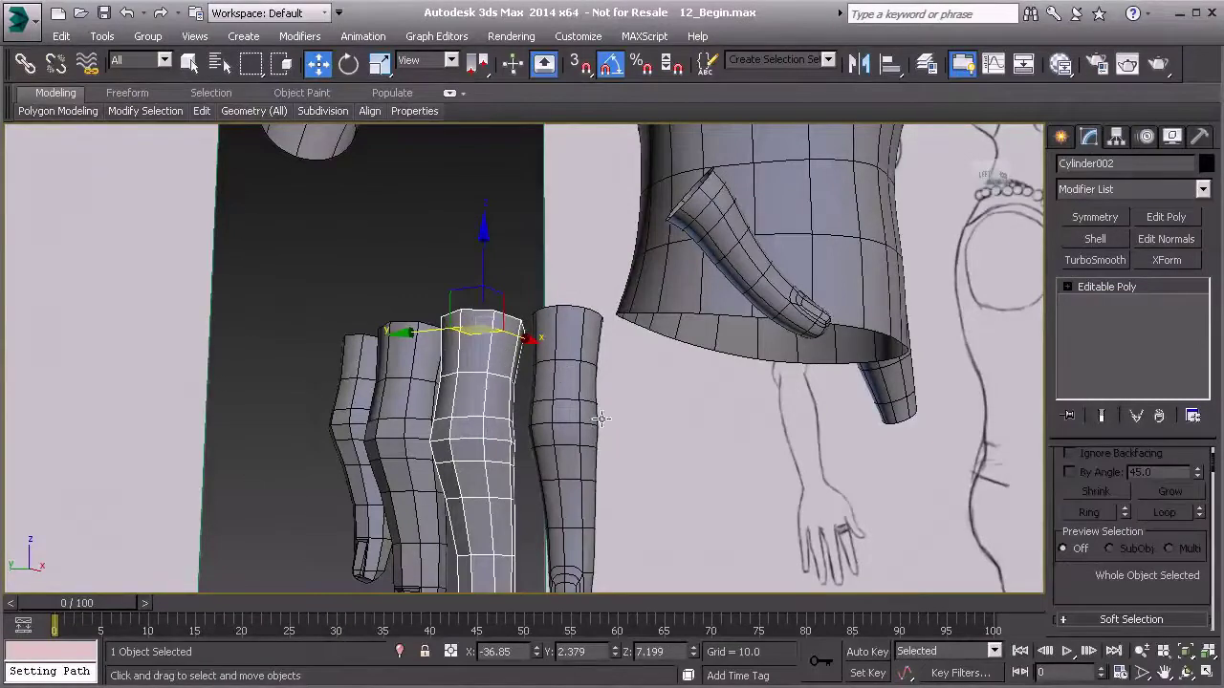
- Apply a TurboSmooth modifier to the middle finger
mouse_move(539, 458)
middle_mouse_down("alt")
mouse_move(559, 443)
mouse_move(546, 441)
middle_mouse_up("alt")
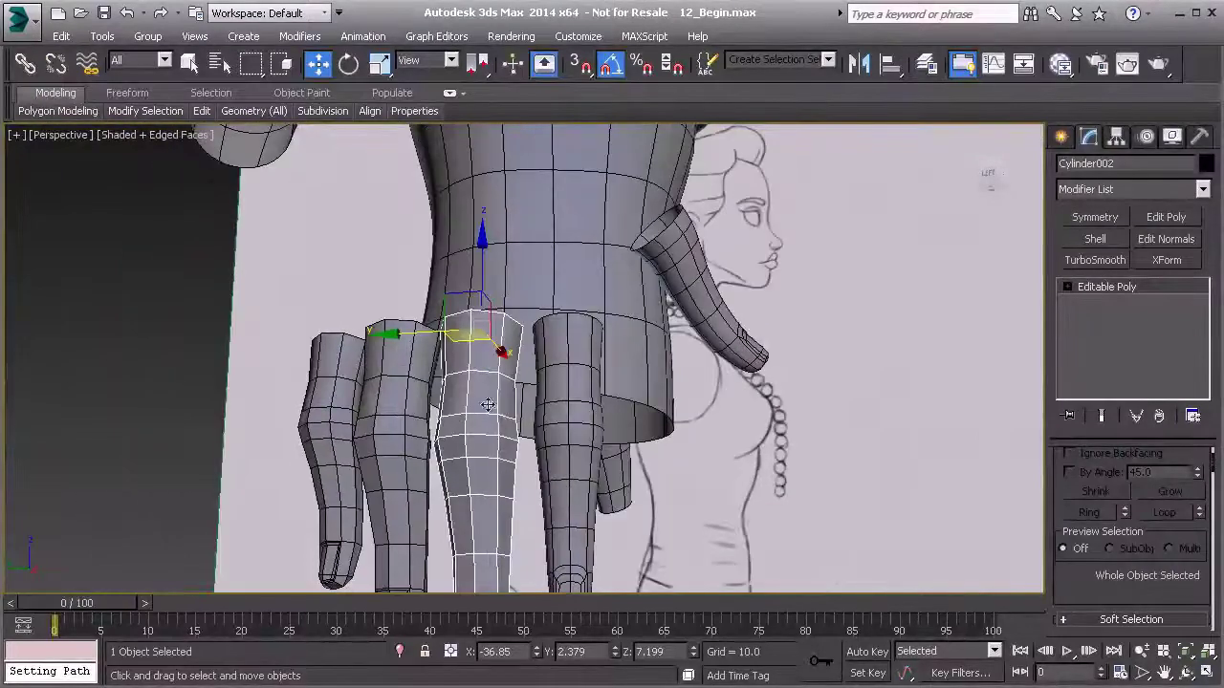
key("ctrl+t")
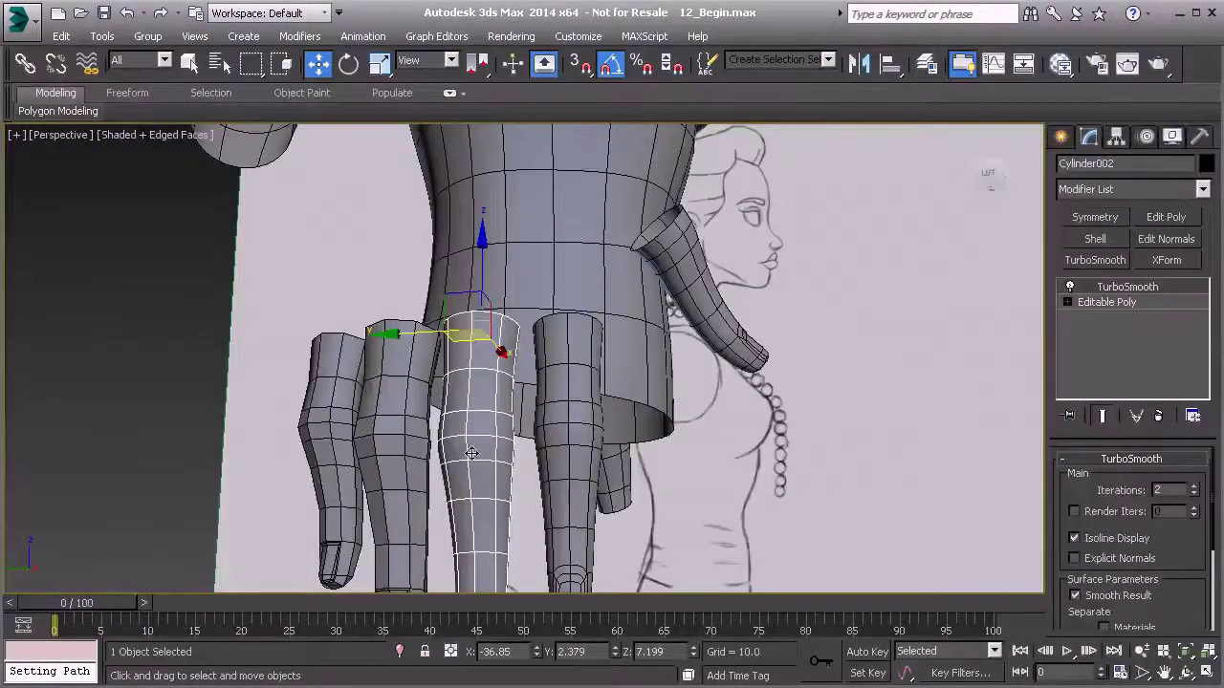
mouse_move(481, 373)
middle_mouse_down()
mouse_move(477, 332)
mouse_move(477, 386)
middle_mouse_up()
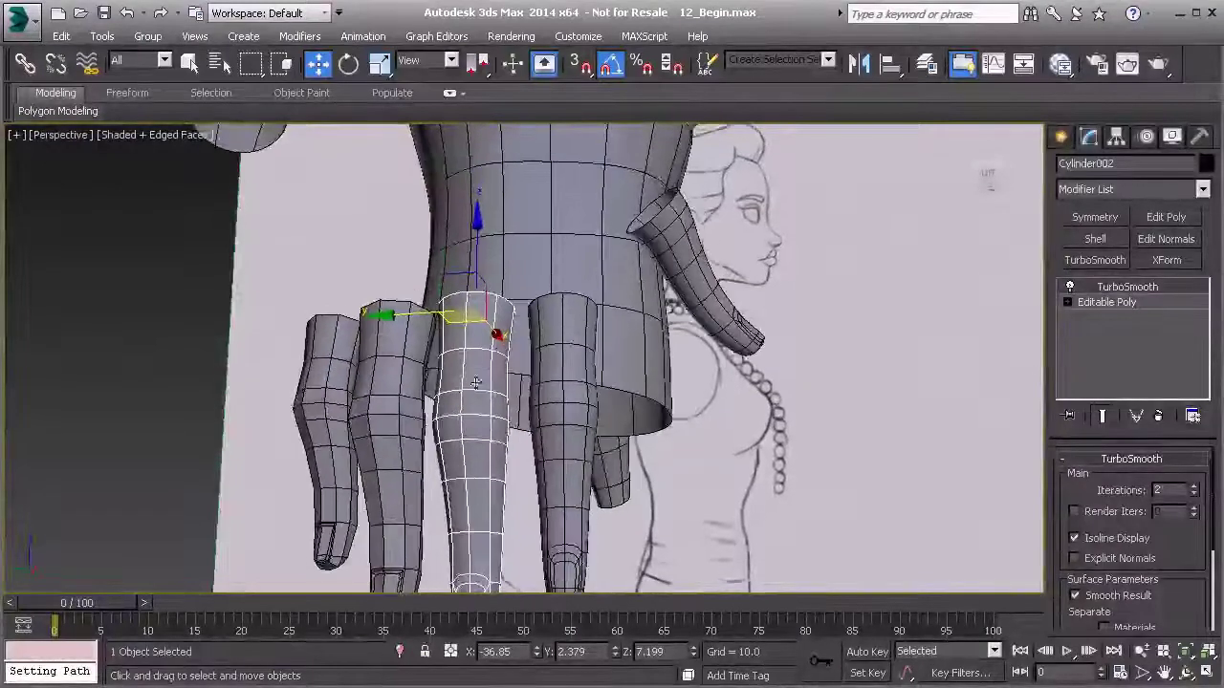
- At the Editable Poly level of the middle finger, attach the ring and little fingers to it
left_click(1091, 305)
scroll(1071, 445, "down", 2)
scroll(1071, 444, "down", 2)
left_click(1086, 582)
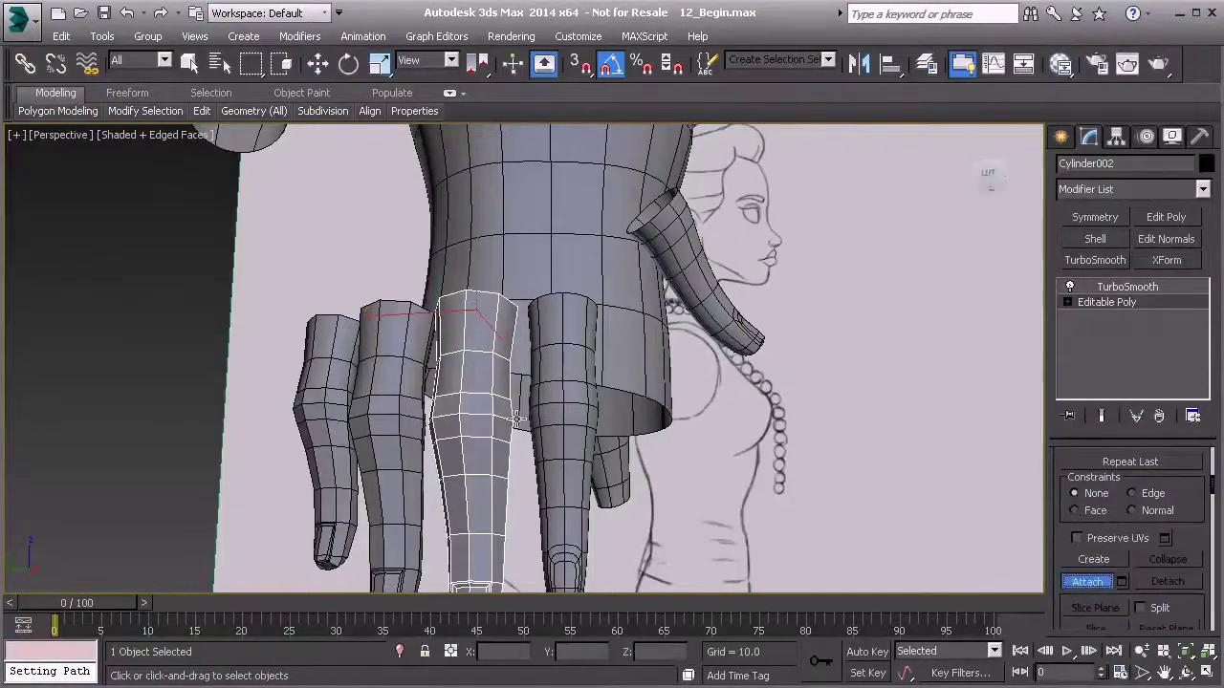
left_click(382, 365)
left_click(328, 373)
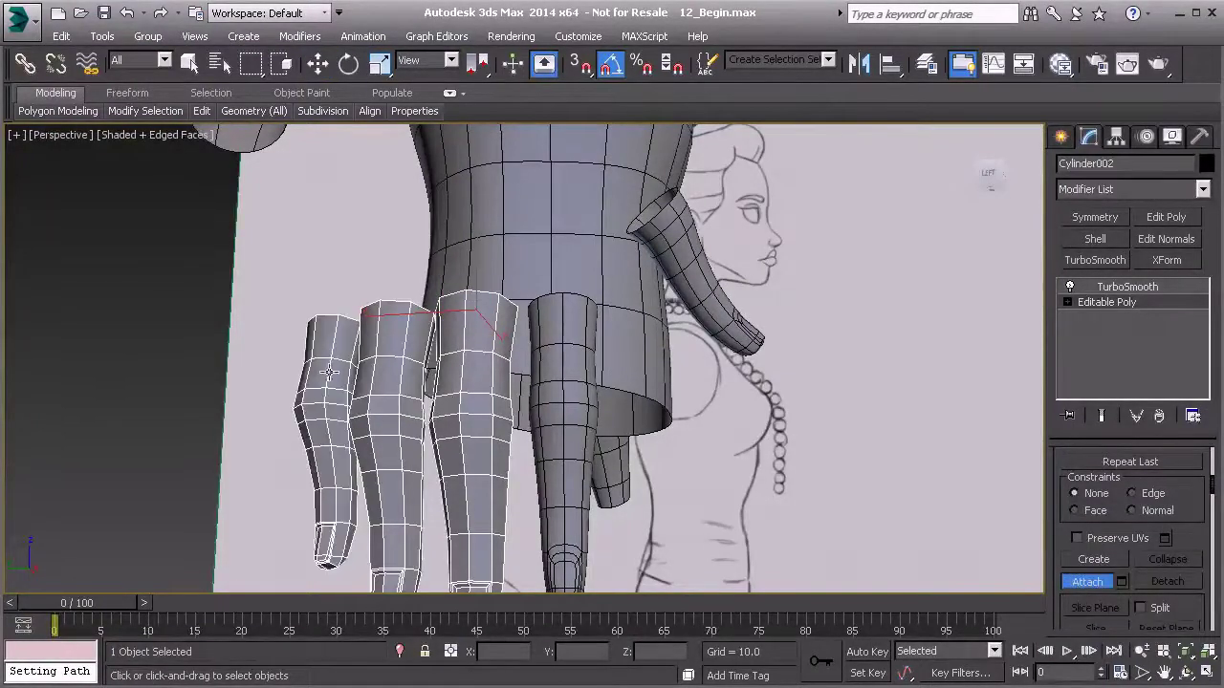
- Try attaching the index finger to the combined fingers and examine its mesh up close and from several angles
left_click(576, 366)
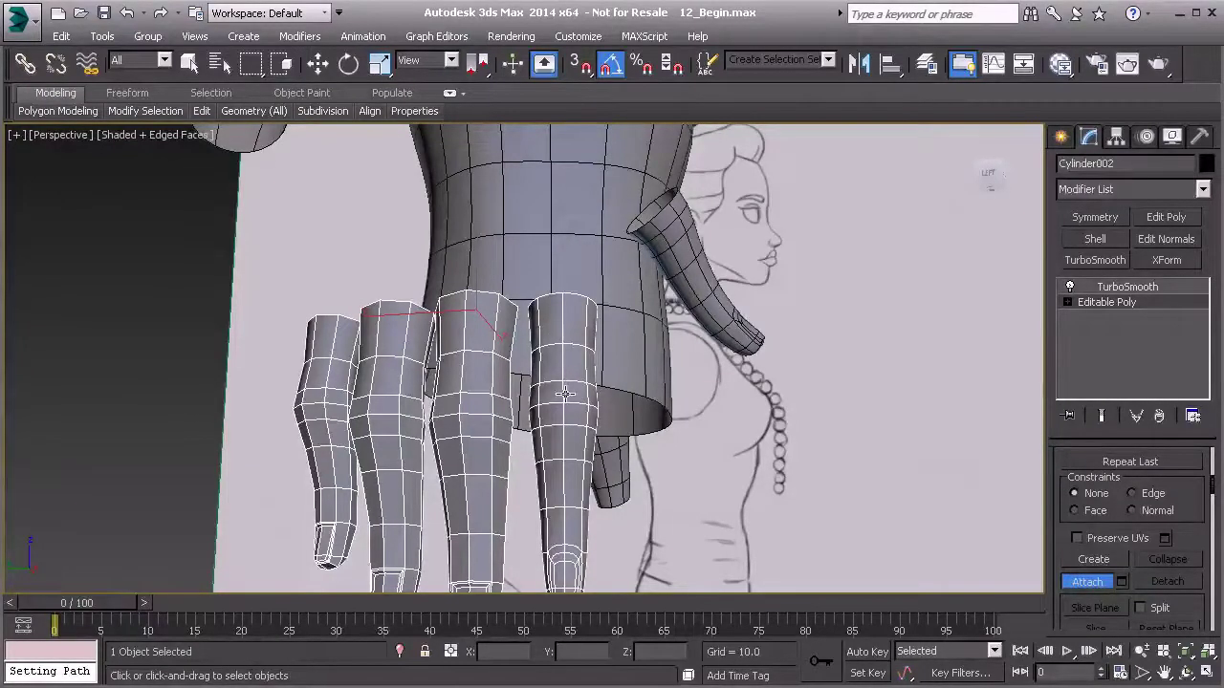
scroll(565, 390, "up", 5)
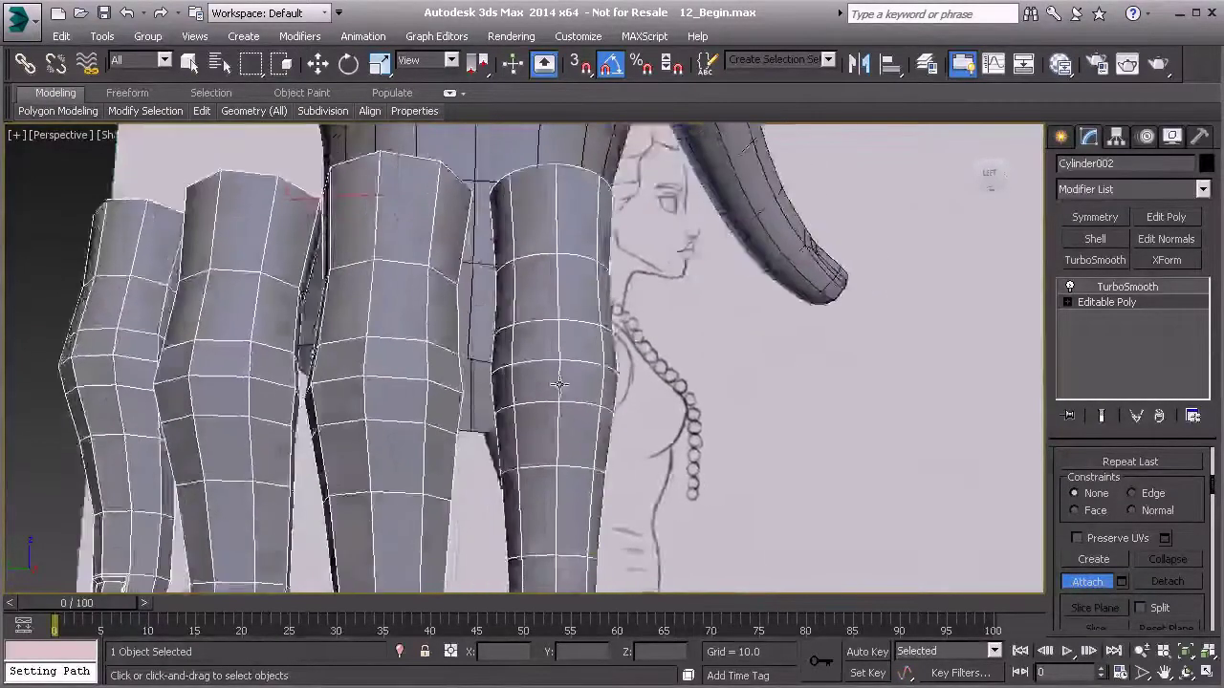
scroll(532, 355, "up", 3)
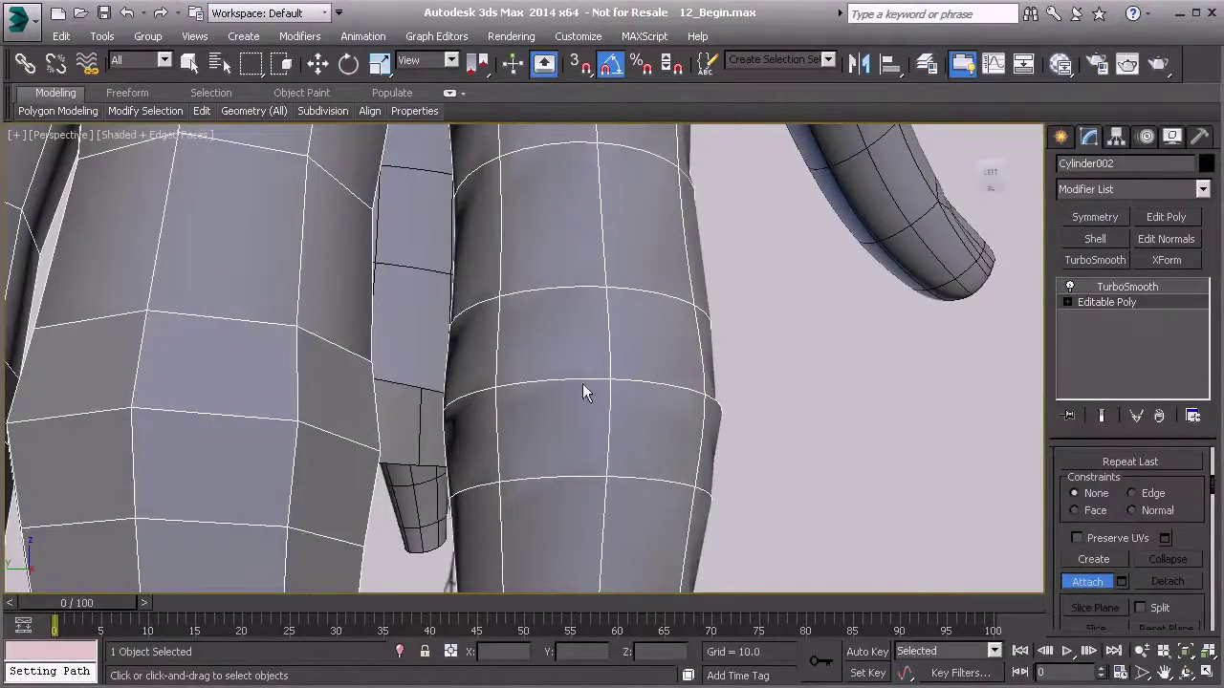
scroll(572, 376, "down", 8)
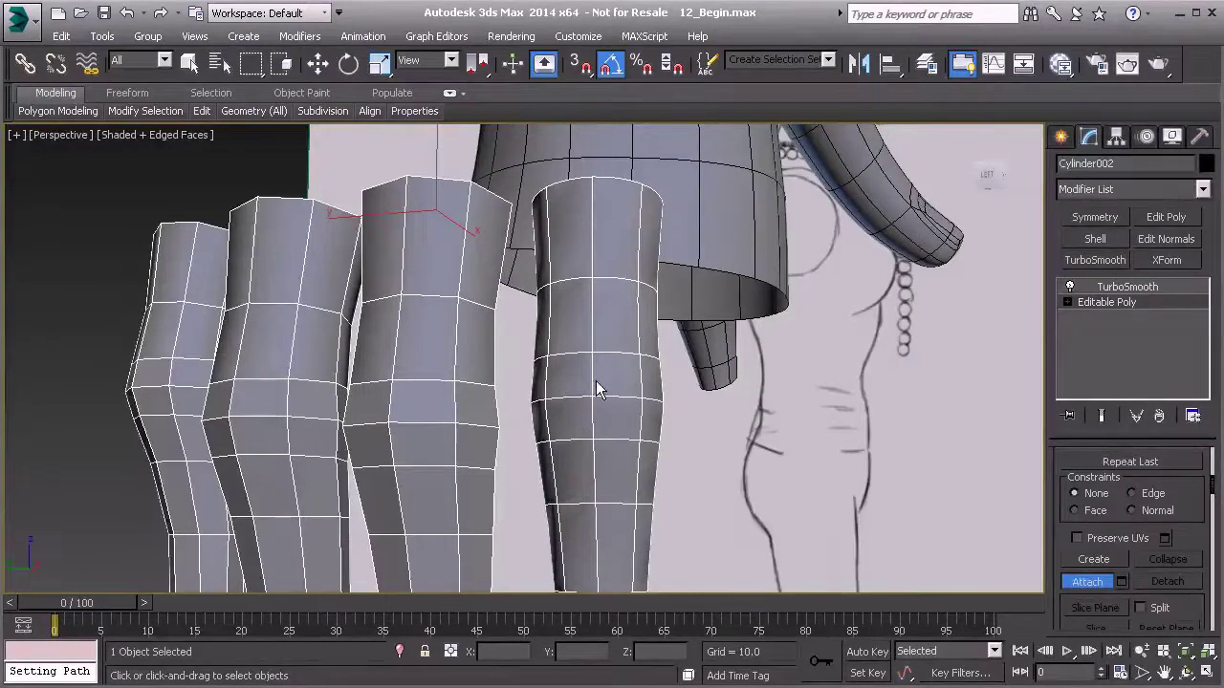
scroll(598, 390, "down", 5)
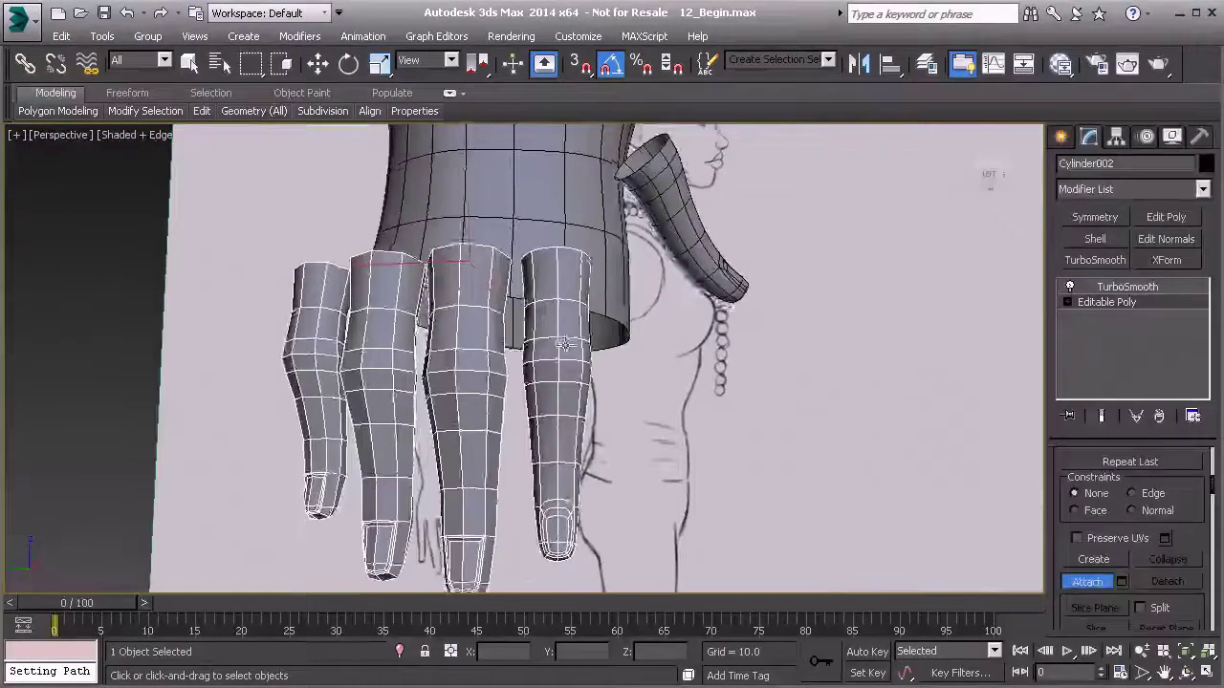
scroll(564, 346, "up", 4)
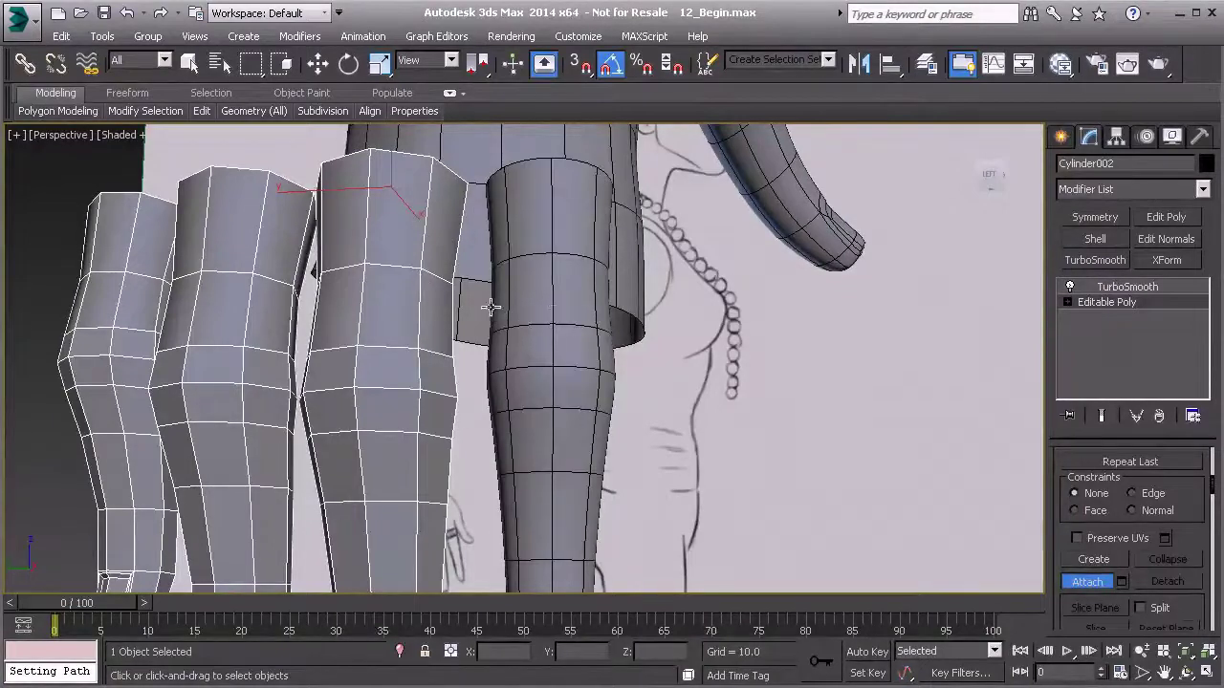
middle_click_drag(570, 241, 538, 325, "alt")
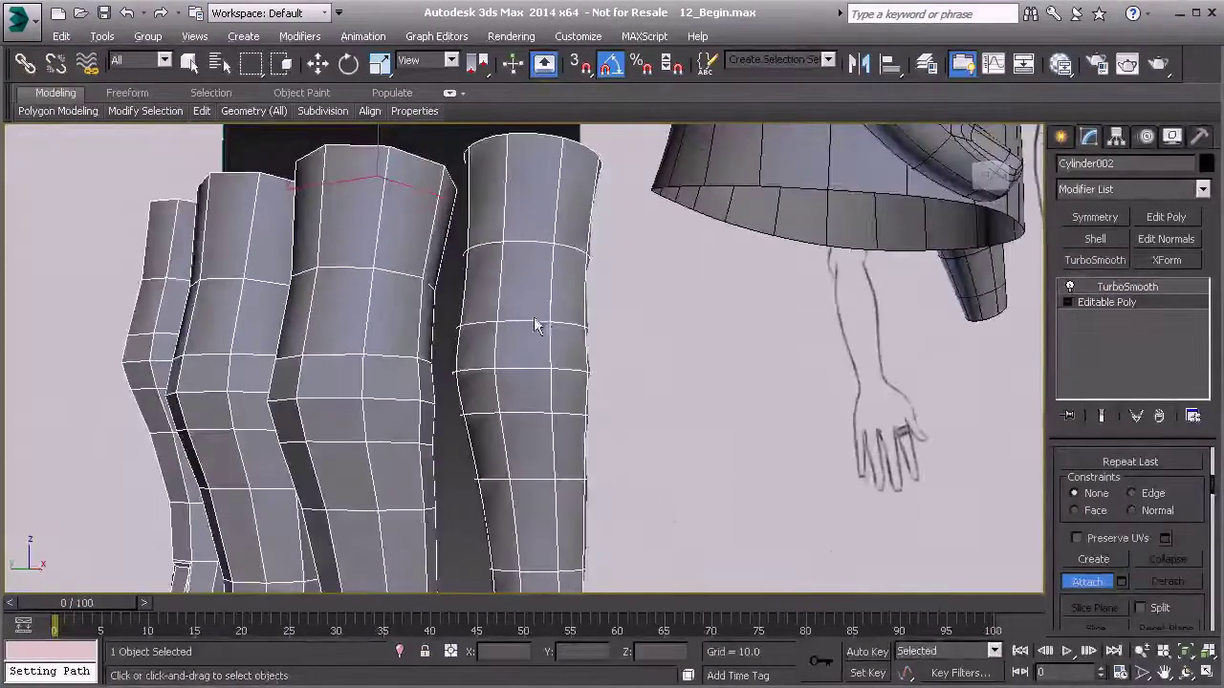
scroll(536, 325, "down", 4)
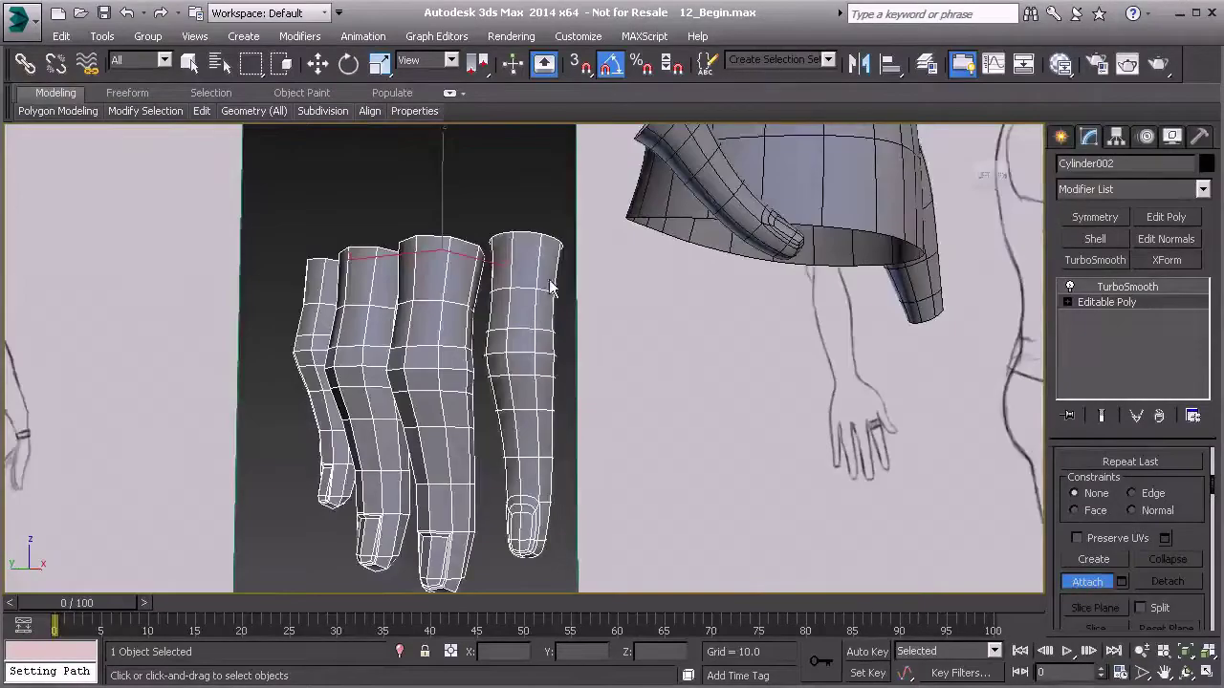
- Try deleting TurboSmooth from the combined fingers, and undo both the deletion and the index finger's attachment
right_click(1130, 288)
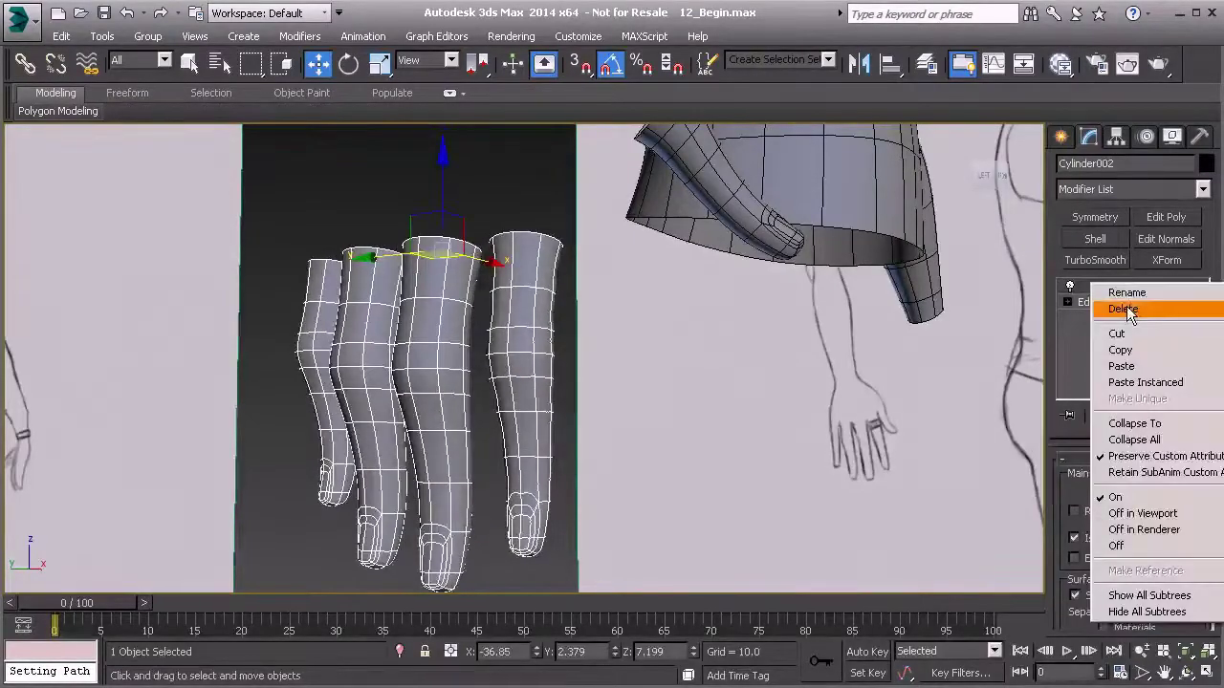
left_click(1125, 311)
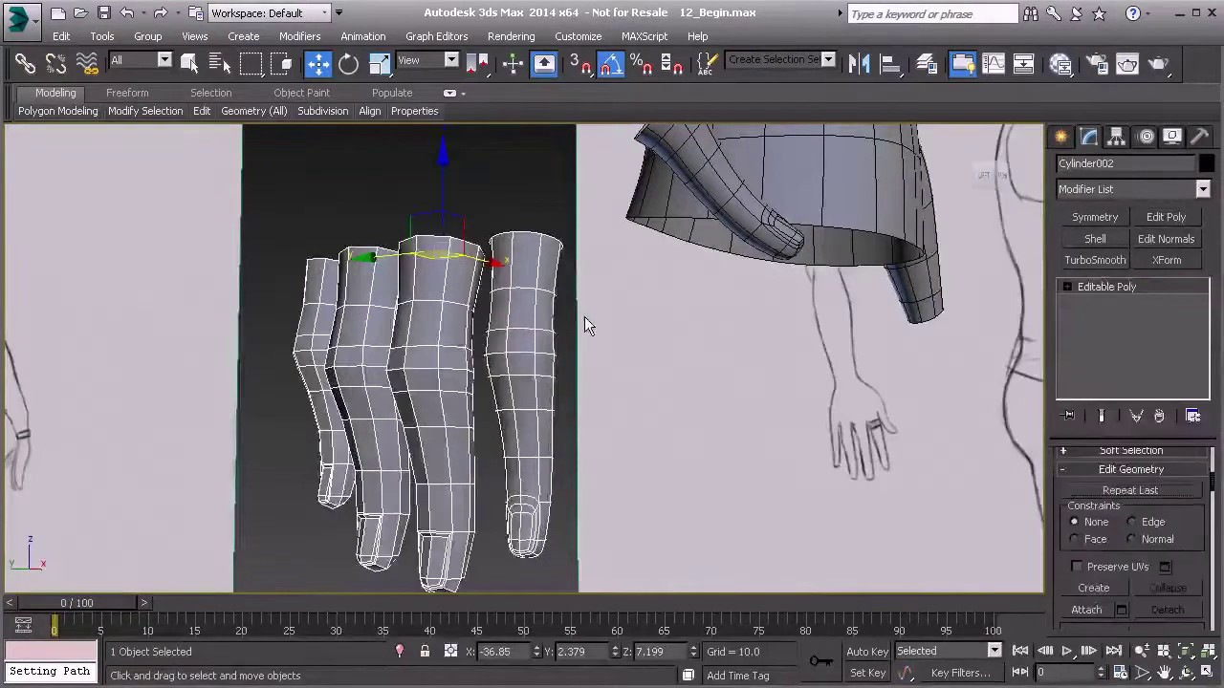
scroll(579, 320, "up", 4)
scroll(535, 320, "down", 2)
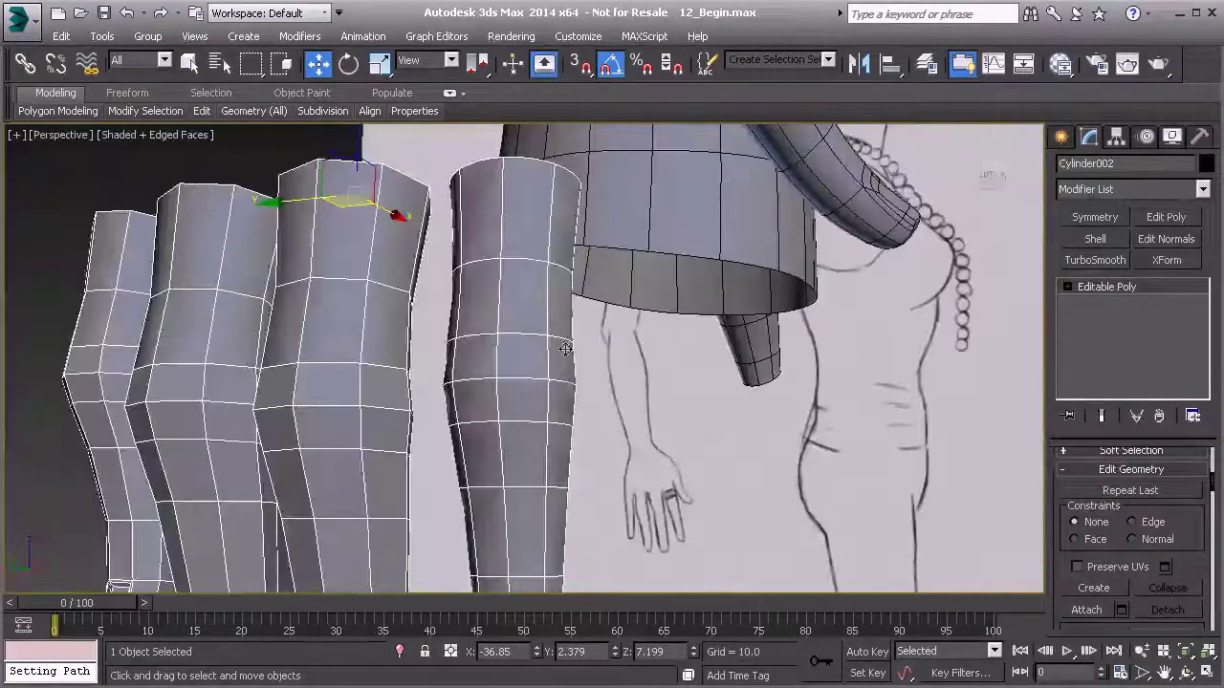
key("ctrl+z")
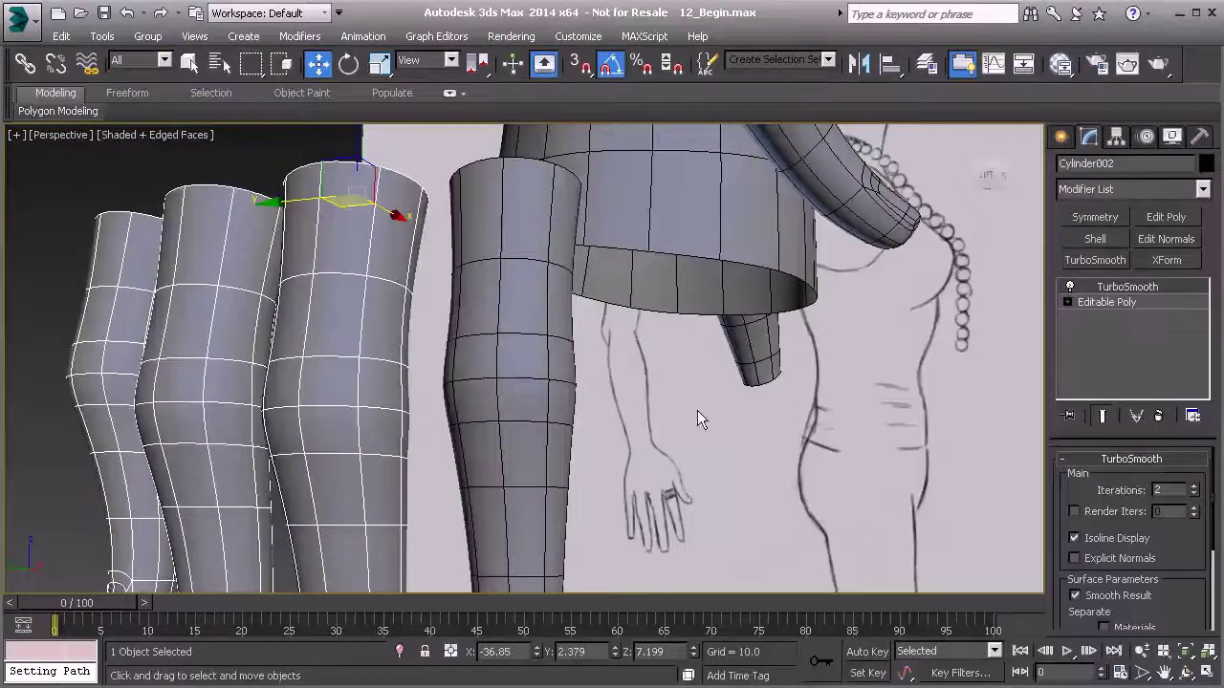
- Delete the TurboSmooth modifier from the separate index finger and from the thumb
left_click(569, 323)
right_click(1100, 288)
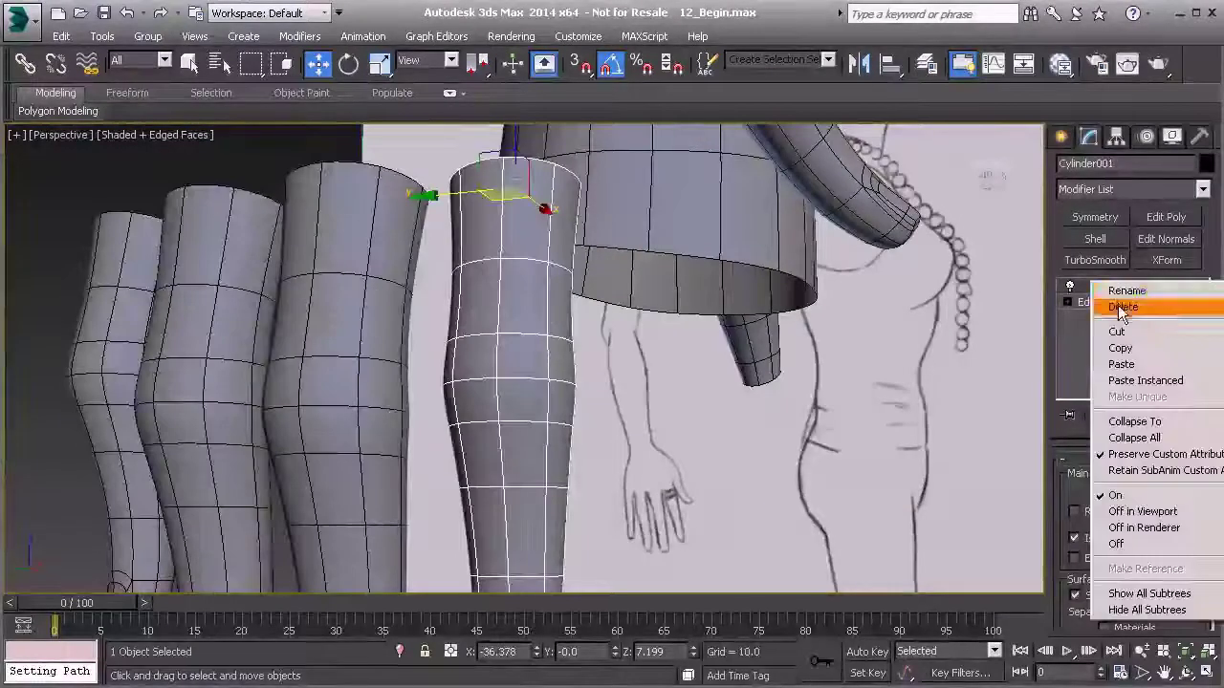
left_click(1121, 307)
left_click(889, 199)
right_click(1100, 290)
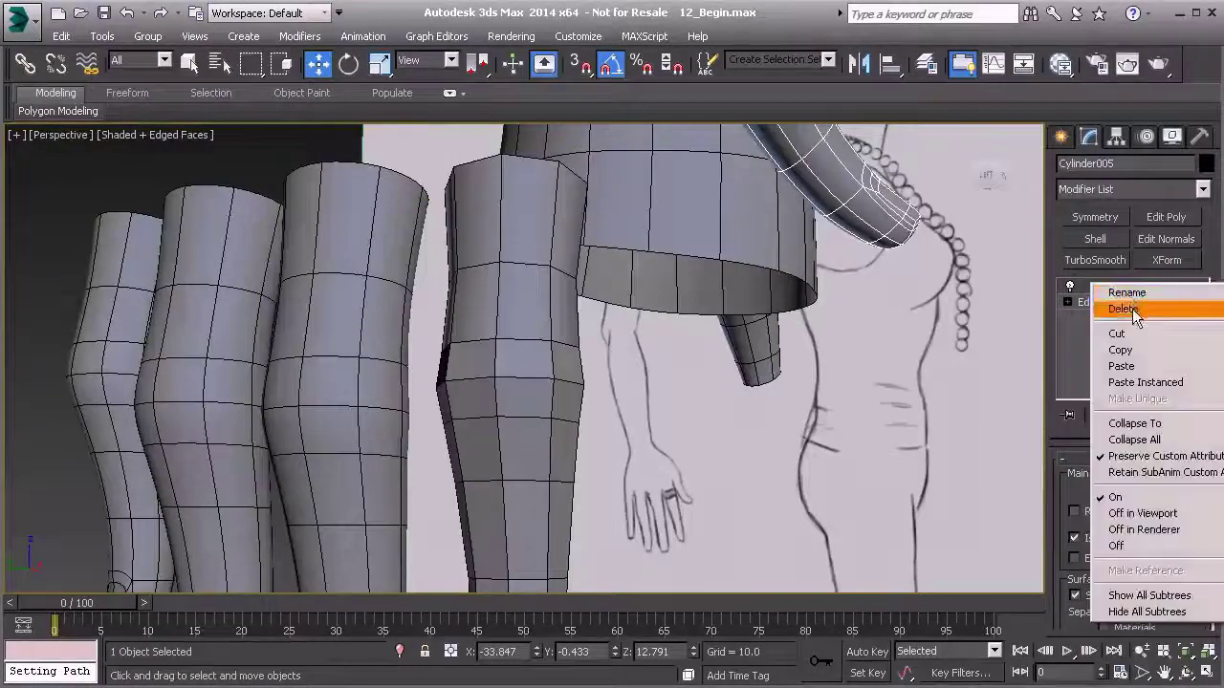
left_click(1123, 308)
- Attach the index finger and the thumb to the combined fingers at the Editable Poly level beneath TurboSmooth
left_click(383, 364)
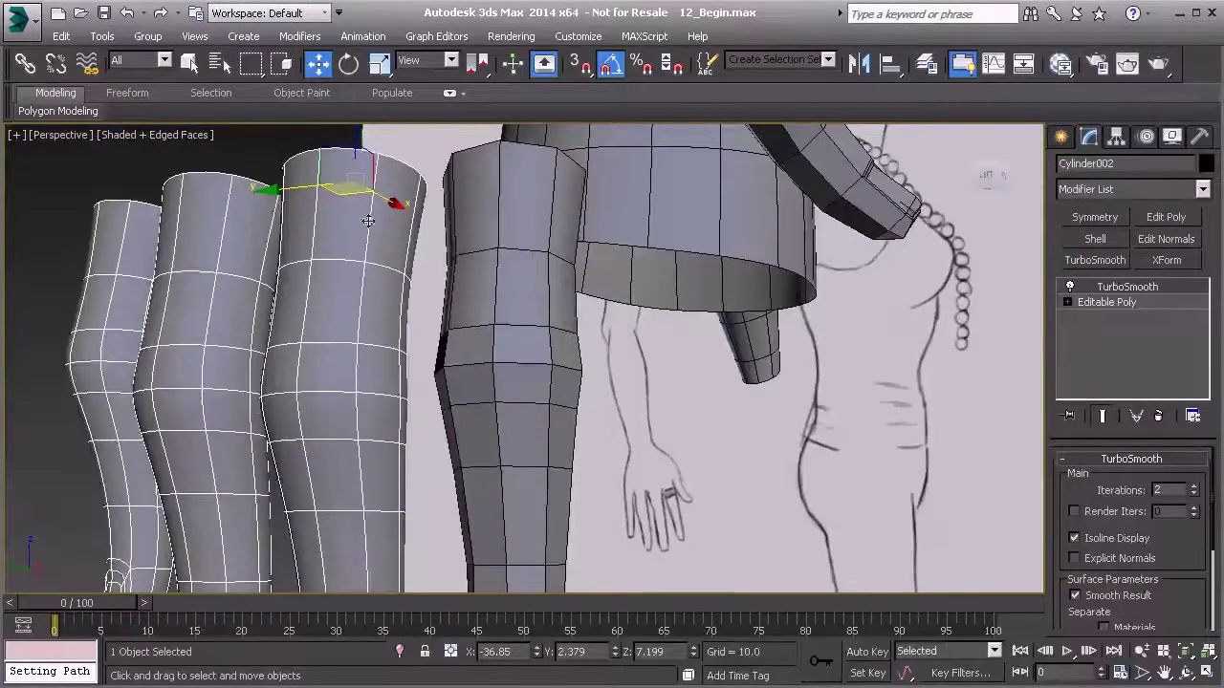
scroll(1078, 491, "down", 5)
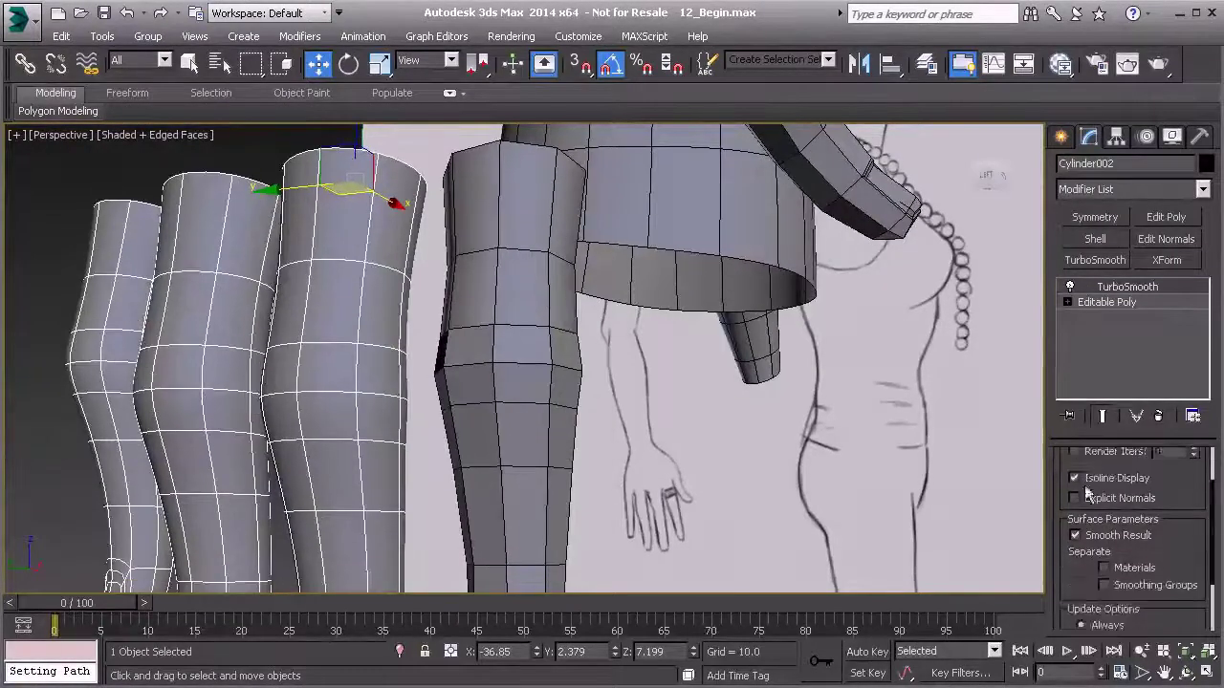
scroll(1090, 549, "up", 3)
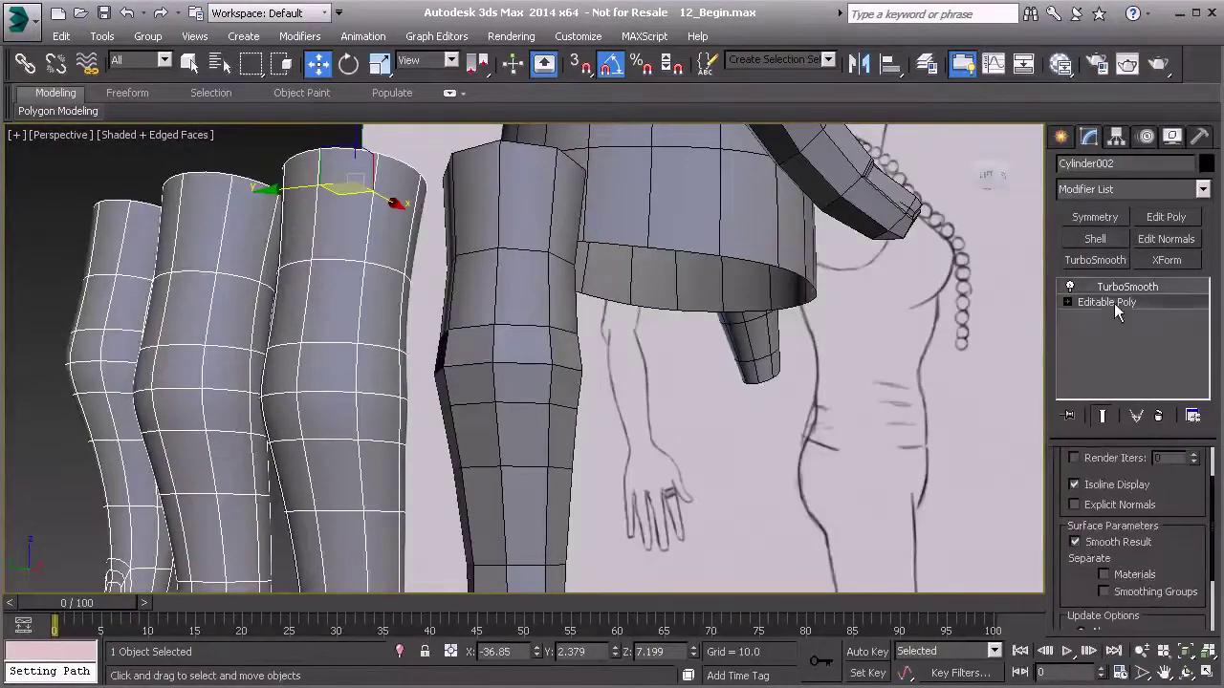
left_click(1111, 304)
left_click(1081, 611)
left_click(511, 325)
middle_click_drag(748, 231, 694, 379)
left_click(680, 281)
middle_click_drag(681, 281, 727, 205)
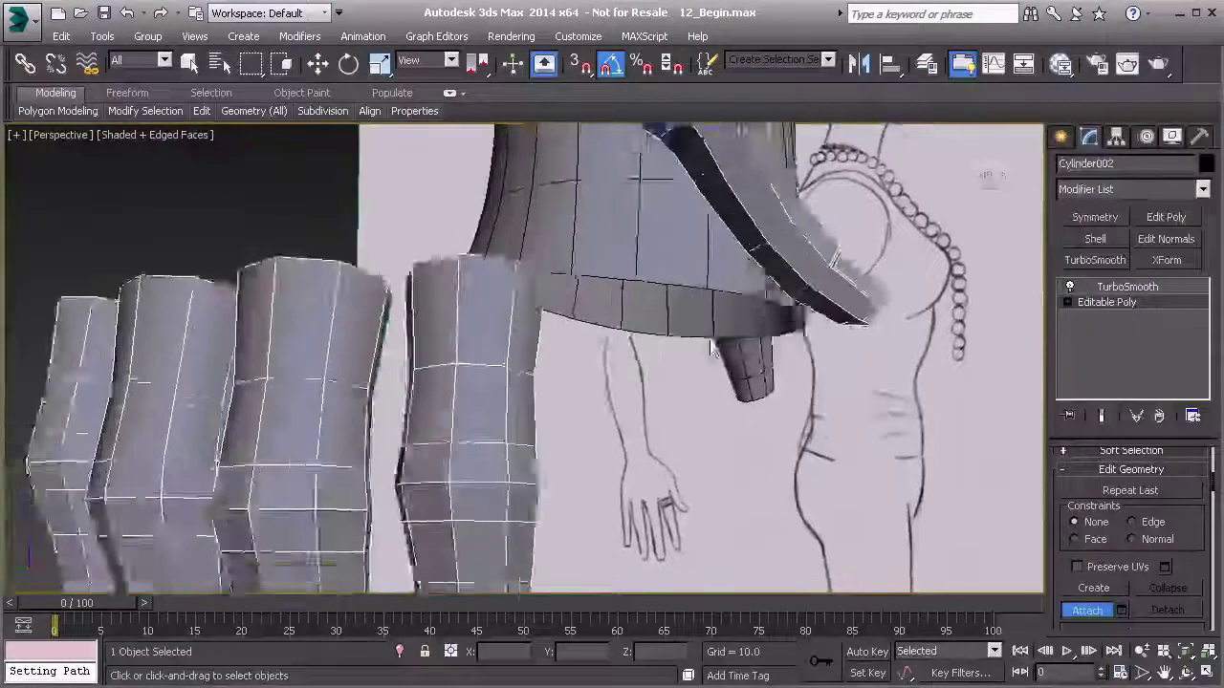
scroll(734, 258, "down", 3)
left_click(1087, 620)
key("w")
- Bridge the facing open-rim edges between the little and ring fingers, two edges on each finger, using 1 segment
middle_click_drag(411, 358, 543, 328, "alt")
scroll(487, 328, "up", 6)
scroll(508, 284, "up", 5)
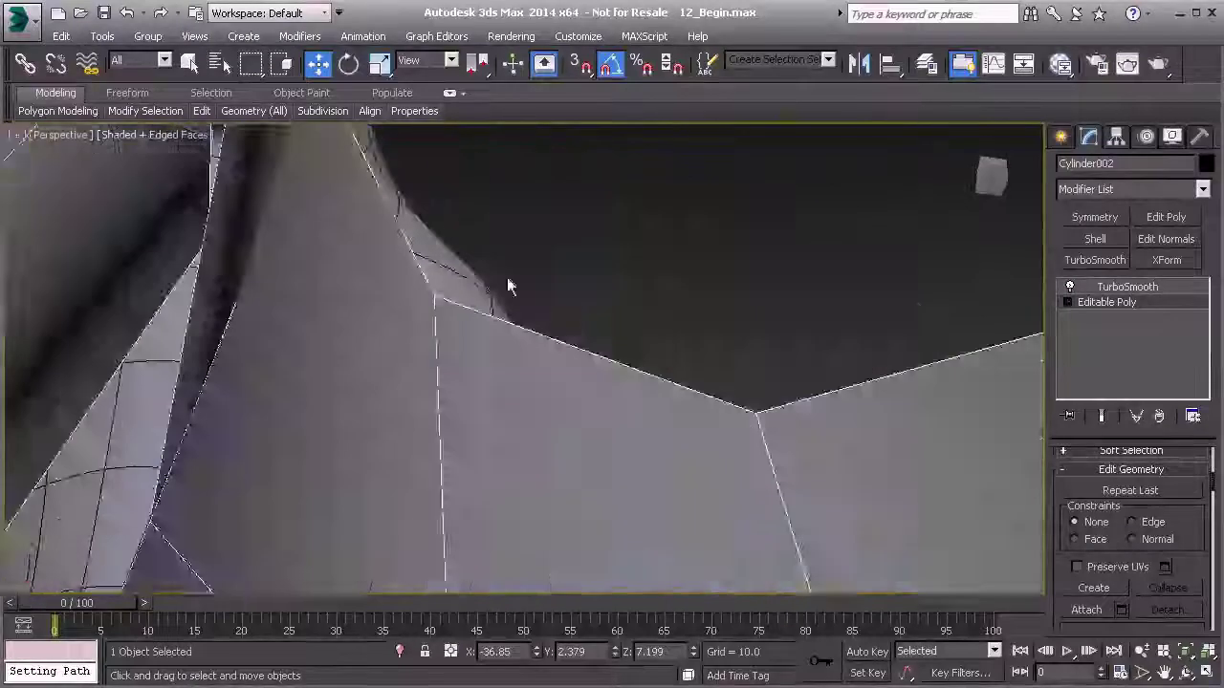
scroll(511, 282, "down", 3)
middle_click_drag(514, 282, 516, 326)
scroll(514, 326, "down", 2)
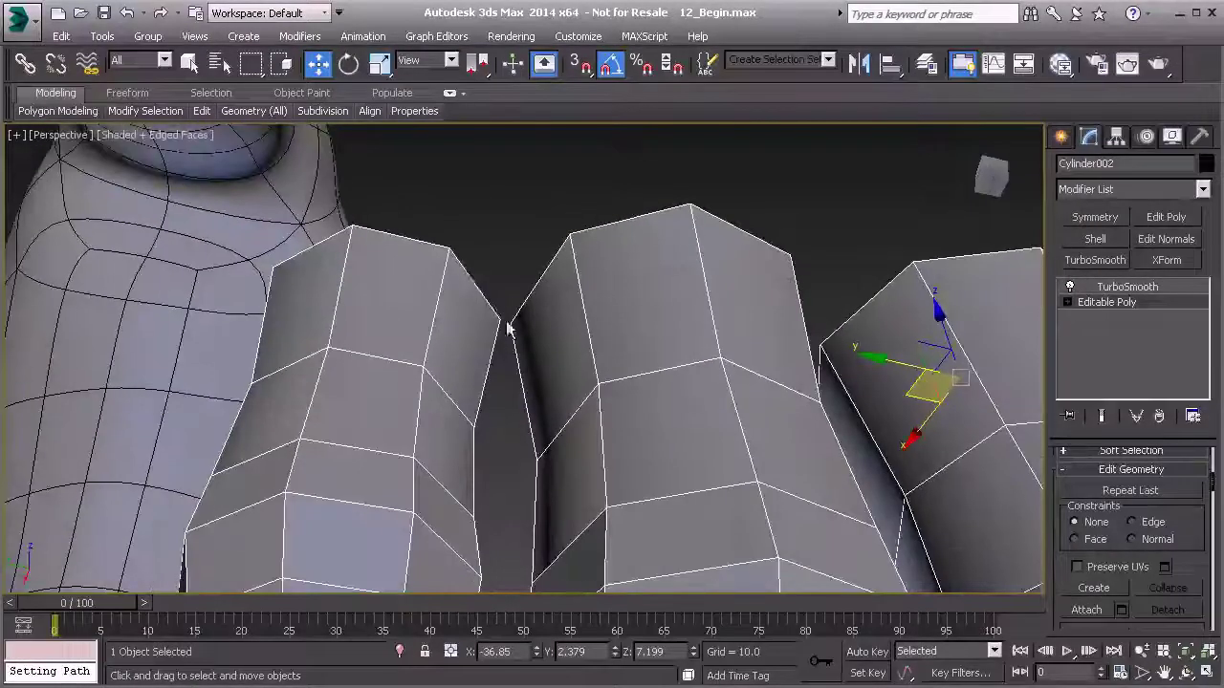
key("2")
left_click(486, 292)
left_click(538, 284, "ctrl")
middle_click_drag(462, 303, 591, 327, "alt")
scroll(475, 293, "up", 4)
middle_click_drag(475, 293, 578, 276, "alt")
scroll(457, 296, "down", 4)
left_click(451, 269, "ctrl")
left_click_drag(1090, 561, 1090, 509)
scroll(1090, 509, "down", 4)
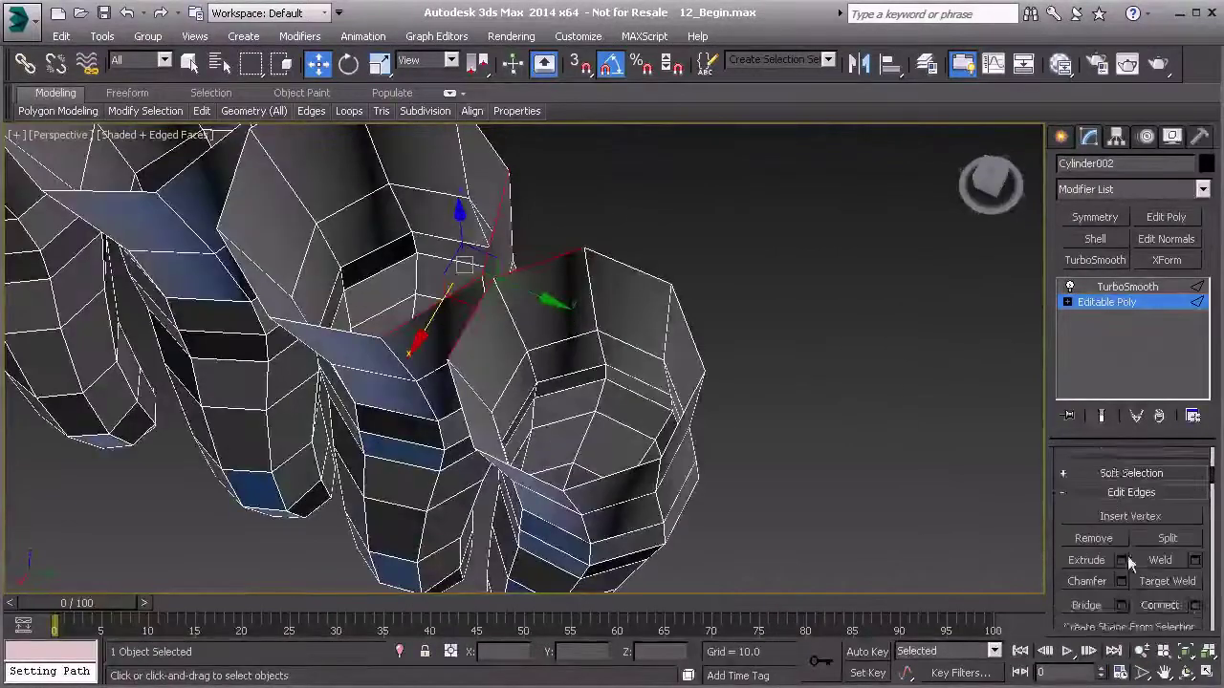
left_click(1121, 576)
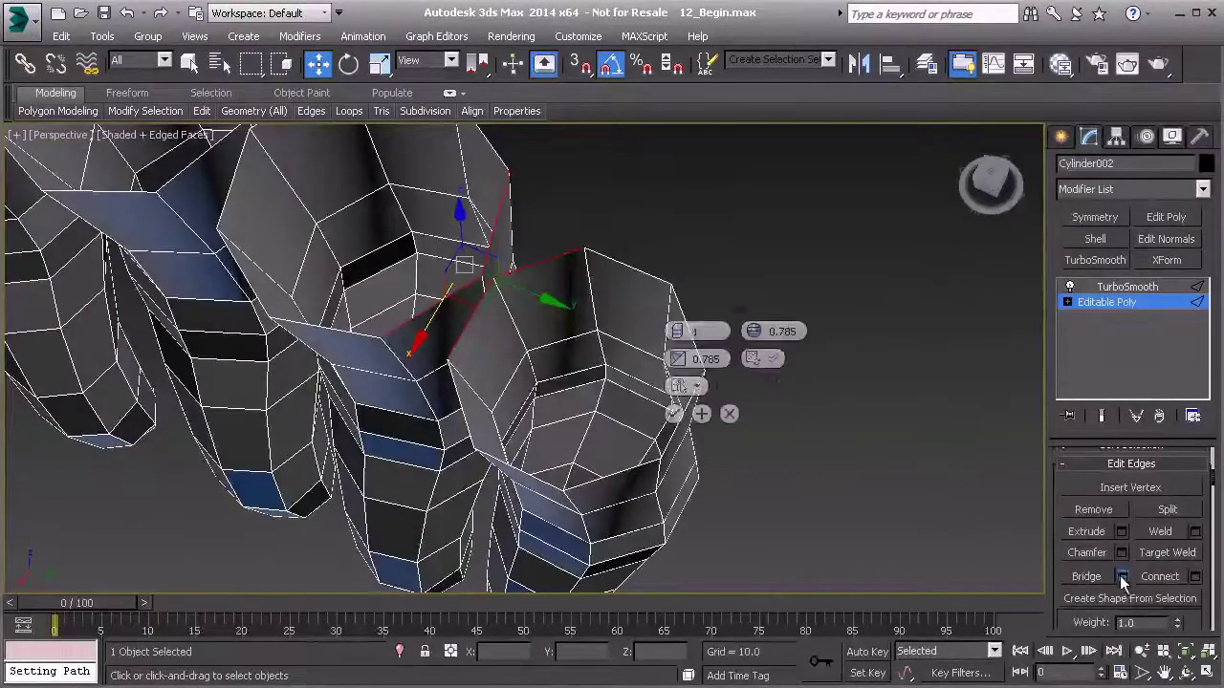
middle_click_drag(497, 383, 481, 334, "alt")
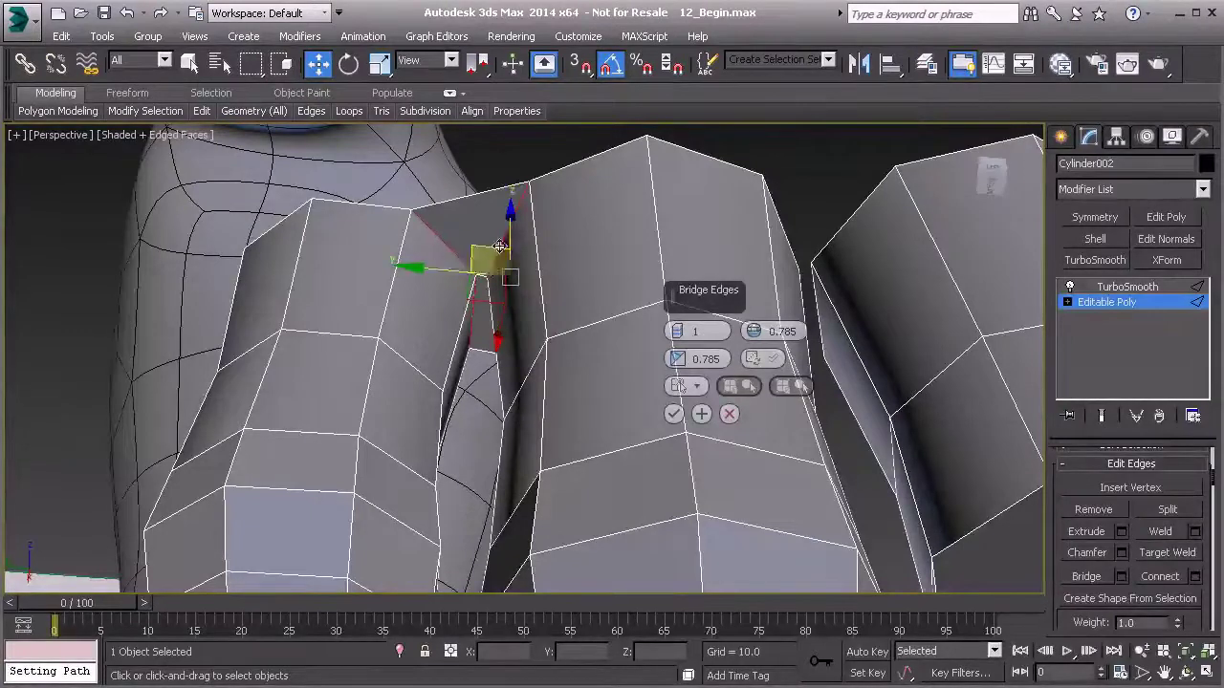
middle_click_drag(489, 269, 455, 238, "alt")
left_click(673, 413)
- Bridge the facing open-rim edges between the ring and middle fingers
middle_click_drag(673, 413, 529, 273, "alt")
left_click(540, 271, "ctrl")
left_click(578, 280, "ctrl")
left_click(572, 310, "ctrl")
left_click(1099, 582)
- Bridge the two facing rim edges of the middle finger to the two on the index finger
middle_click_drag(955, 399, 470, 422)
left_click(448, 381)
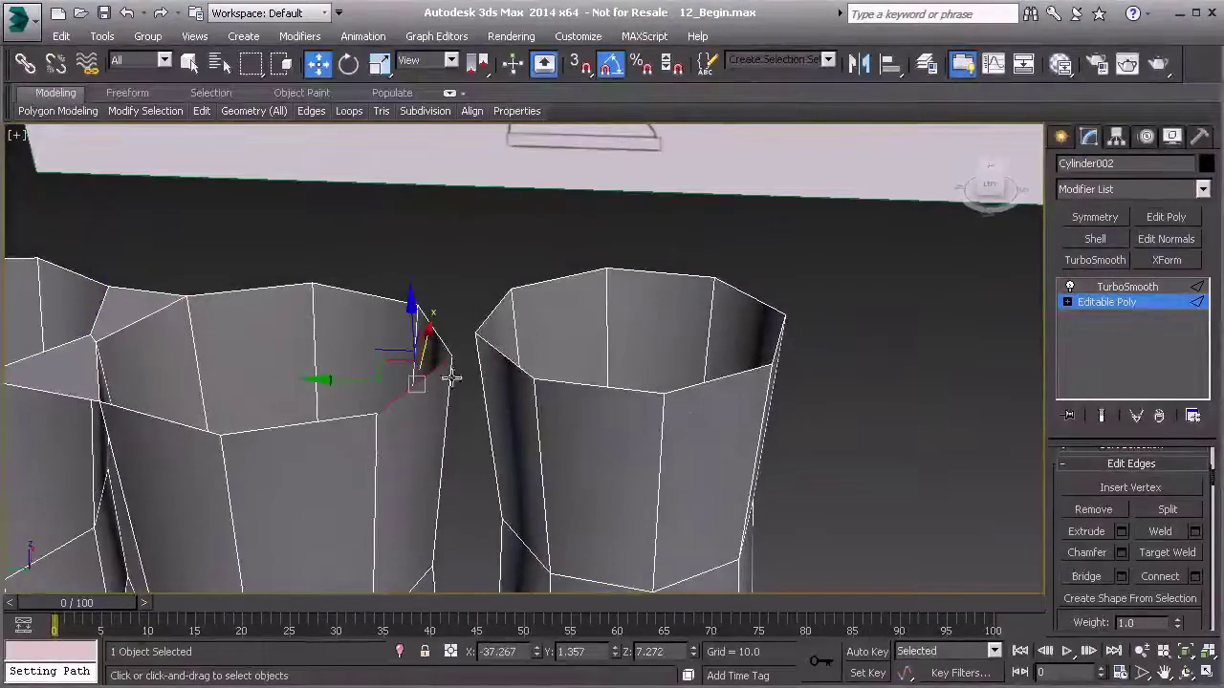
left_click(503, 361, "ctrl")
left_click(440, 338, "ctrl")
left_click(488, 321, "ctrl")
middle_click_drag(489, 324, 669, 295, "alt")
left_click(1099, 582)
middle_click_drag(669, 295, 519, 401, "alt")
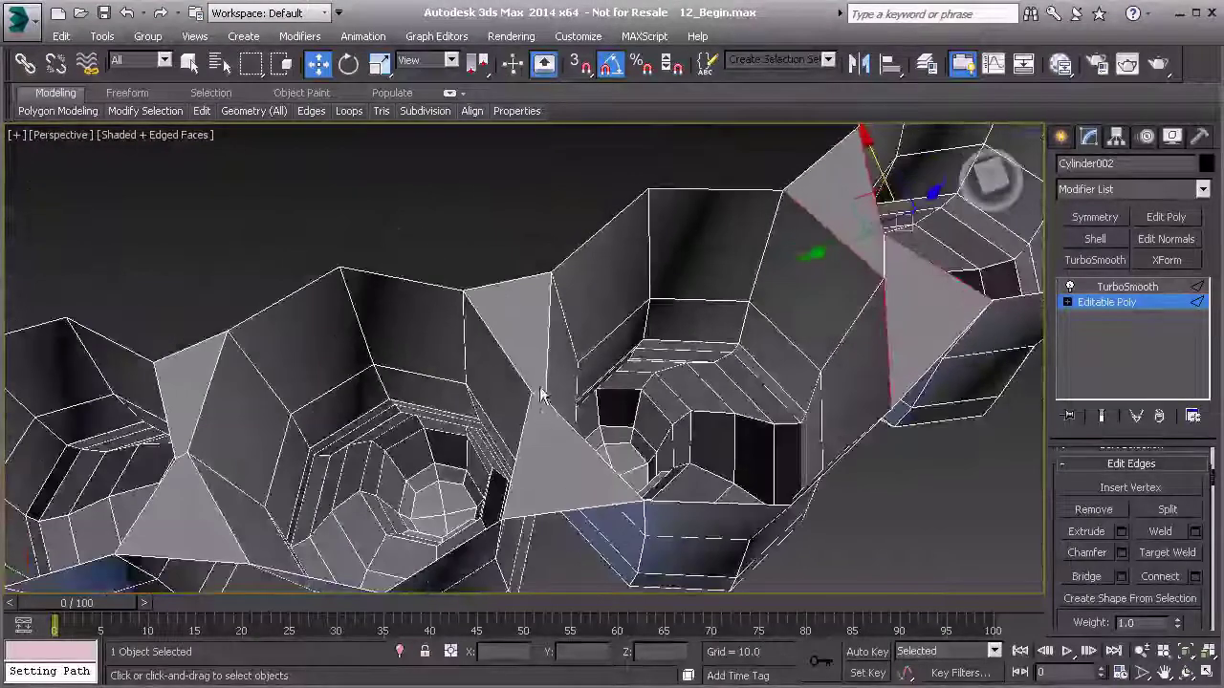
- Switch to polygon selection and select all polygons at the tip of the index finger
middle_click_drag(851, 296, 556, 301)
middle_click_drag(557, 300, 835, 309, "alt")
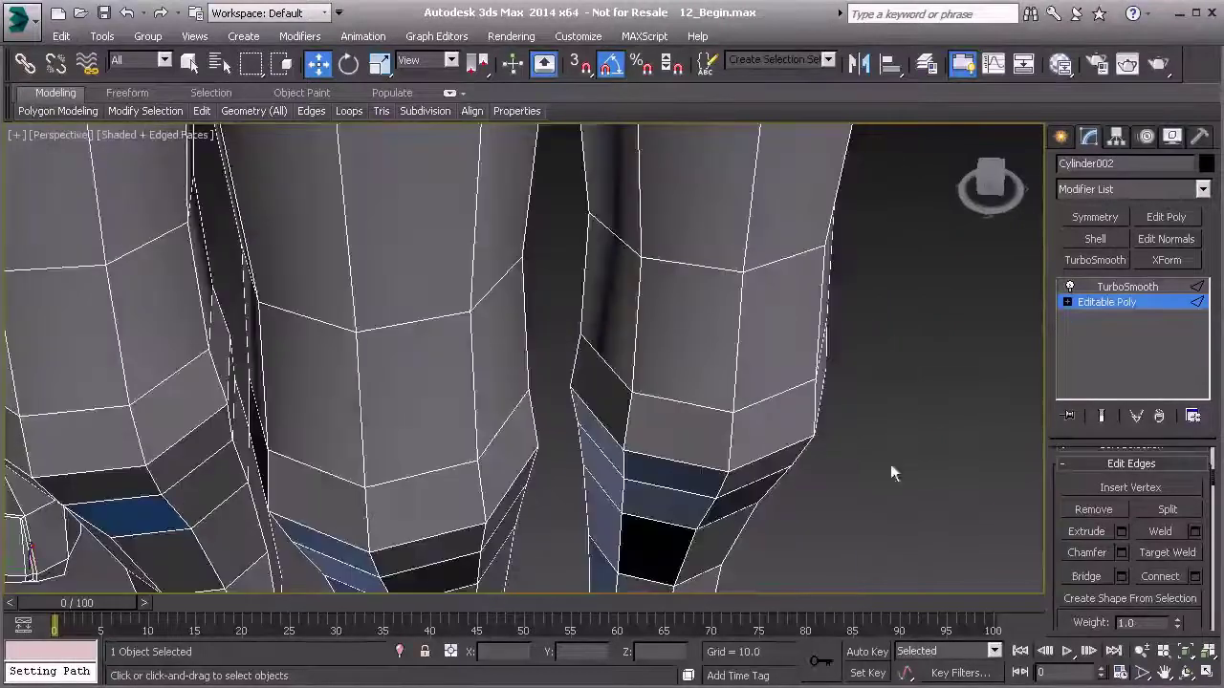
key("4")
scroll(746, 469, "down", 8)
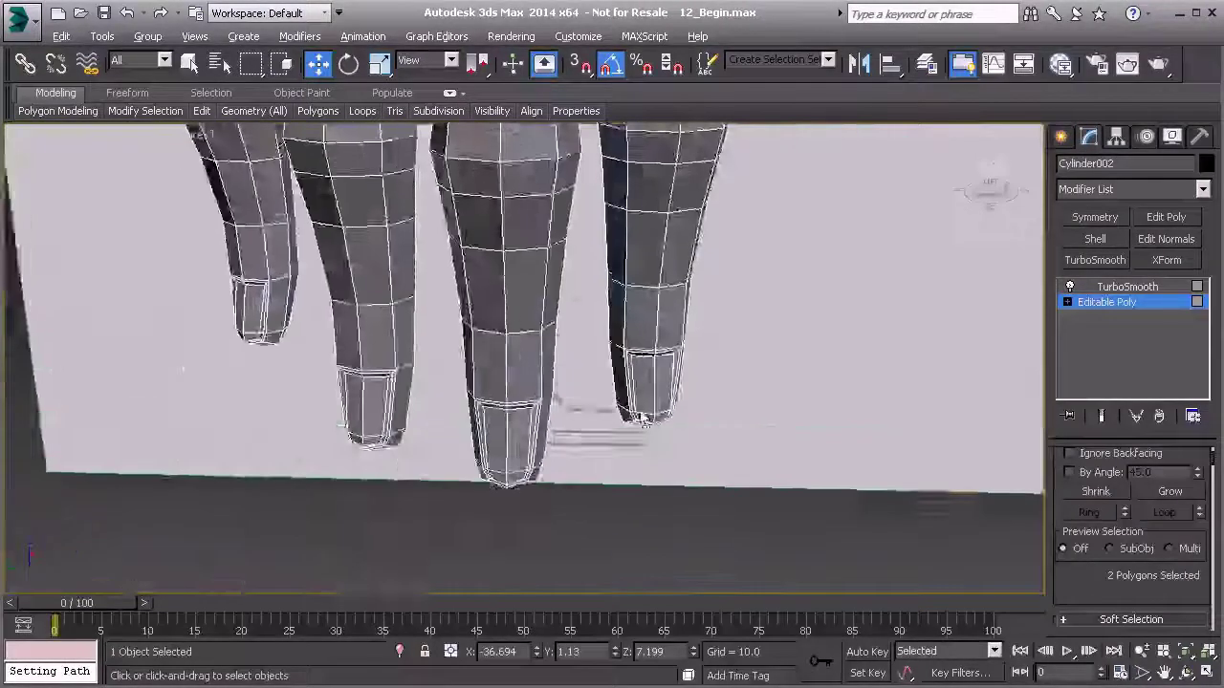
left_click_drag(716, 474, 661, 400)
middle_click_drag(732, 256, 806, 478)
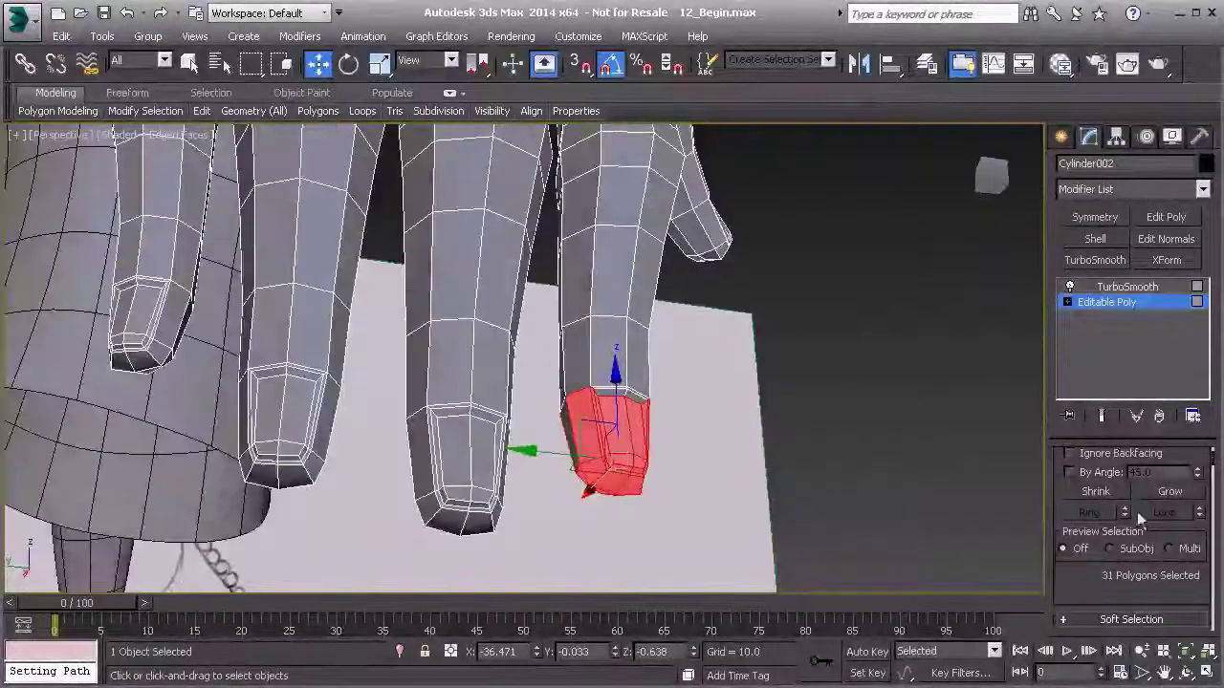
- Grow the polygon selection from the fingertip until it covers the index finger up to its open base
left_click(1165, 496)
left_click(1164, 497)
left_click(1166, 496)
left_click(1166, 497)
middle_click_drag(880, 396, 535, 338, "alt")
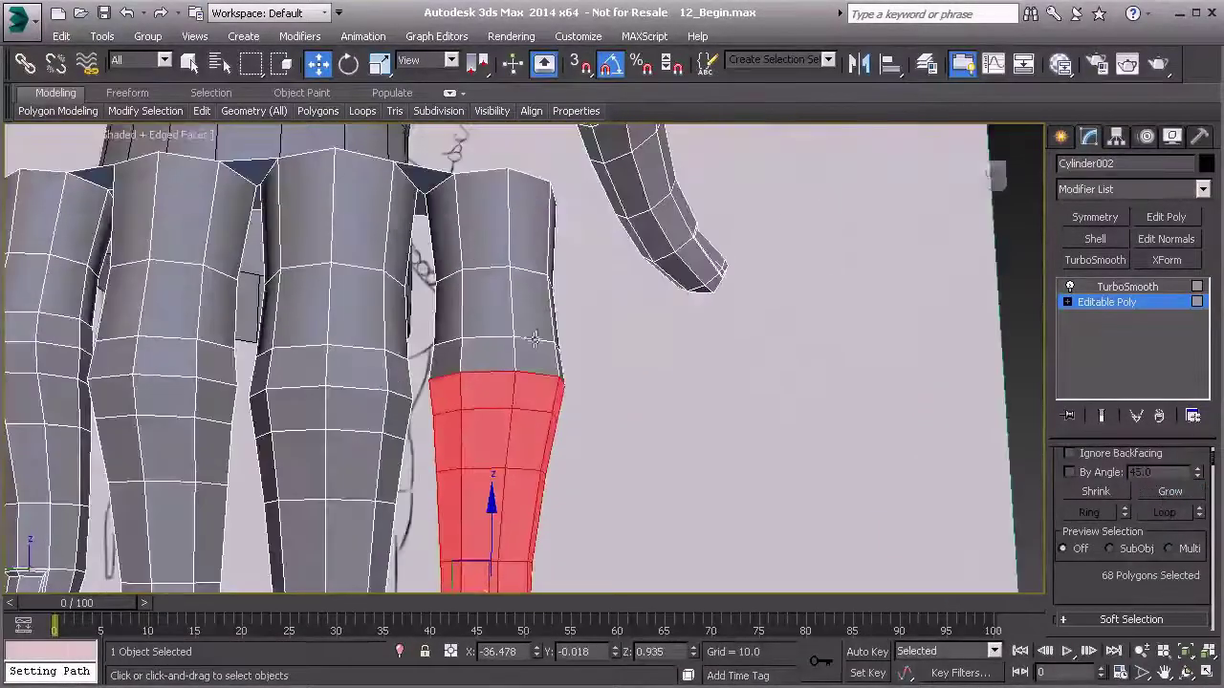
left_click(1169, 491)
left_click(1169, 492)
middle_click_drag(574, 383, 516, 315, "alt")
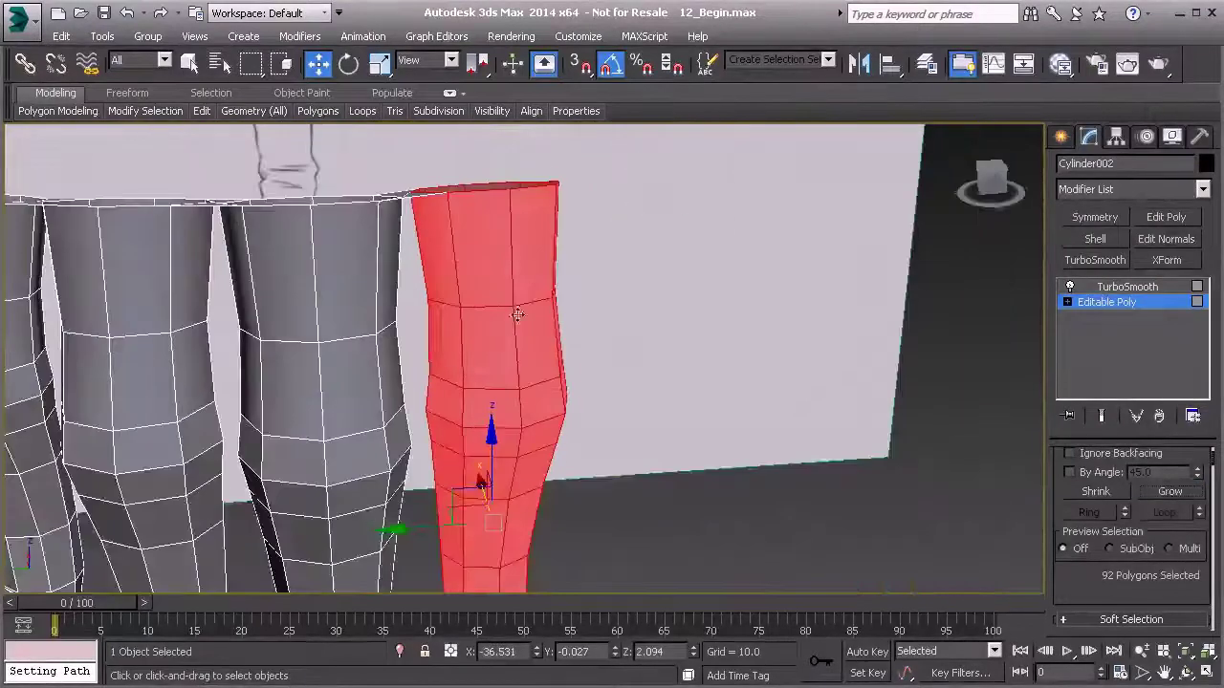
- Rotate the selected index finger polygons about their local Z axis to line the finger up with its neighbours, ending with a 10-degree turn
left_click(348, 63)
middle_click_drag(517, 496, 519, 555, "alt")
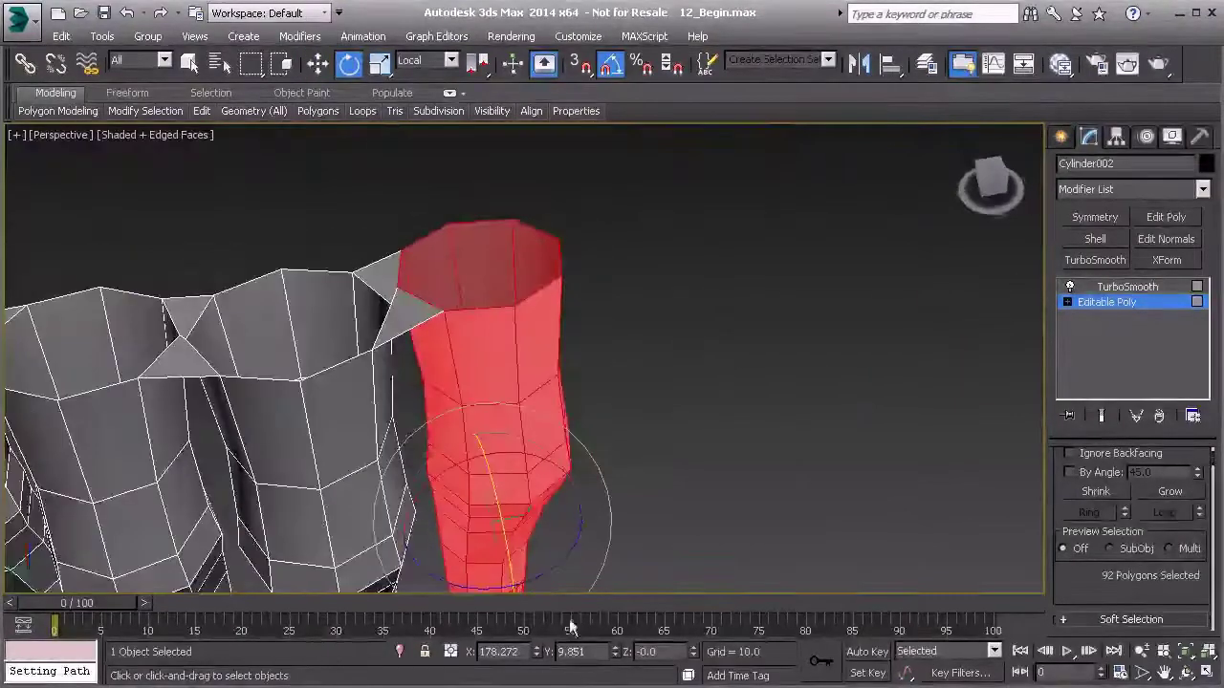
left_click_drag(556, 571, 558, 571)
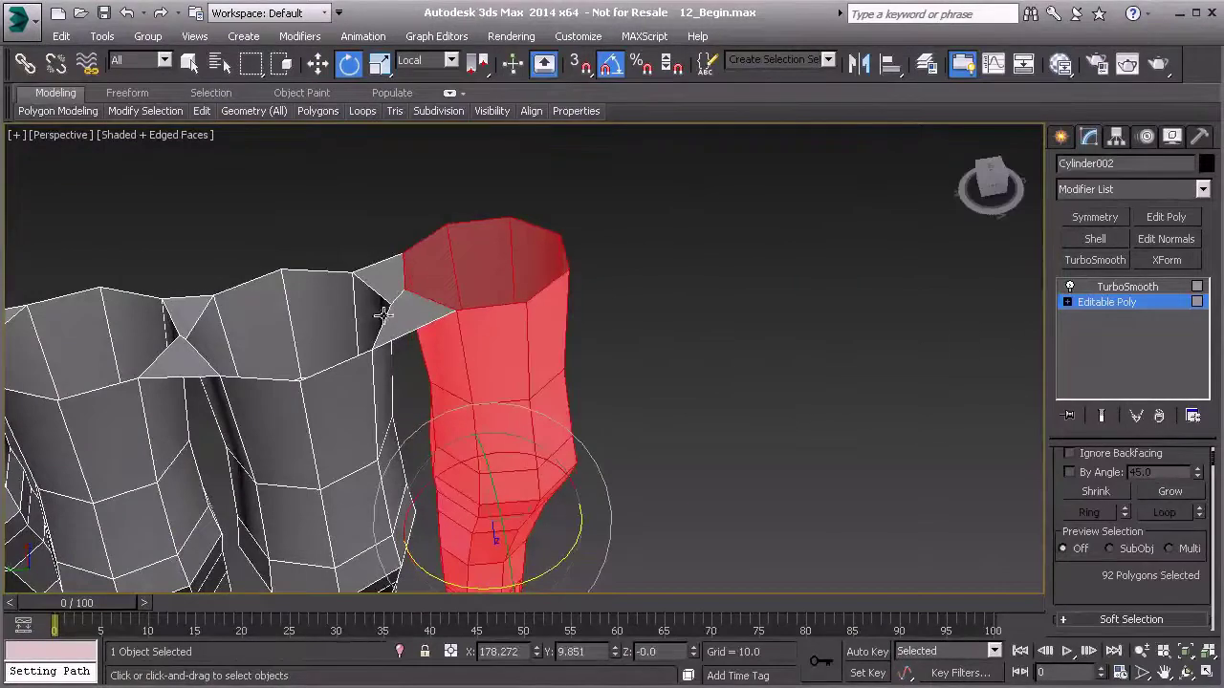
middle_click_drag(418, 367, 492, 385, "alt")
scroll(536, 385, "down", 3)
middle_click_drag(565, 385, 549, 205, "alt")
middle_click_drag(572, 308, 592, 312, "alt")
scroll(591, 320, "up", 3)
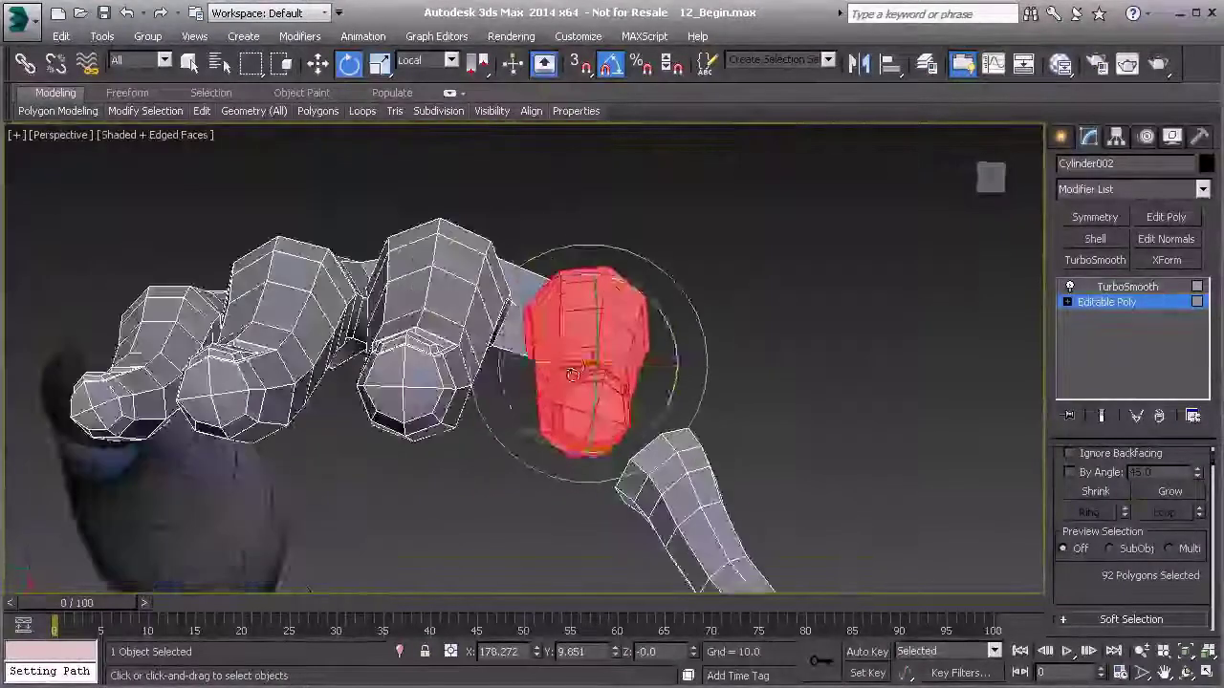
left_click_drag(655, 308, 662, 313)
middle_click_drag(503, 274, 414, 283, "alt")
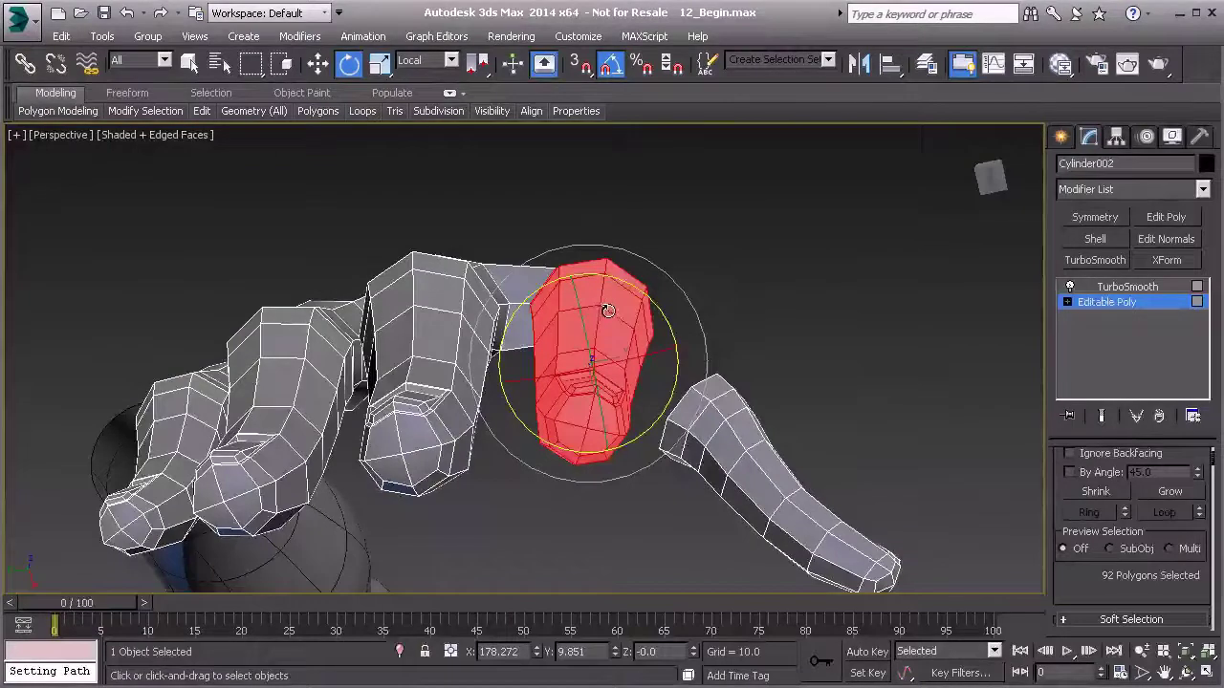
left_click_drag(629, 289, 629, 281)
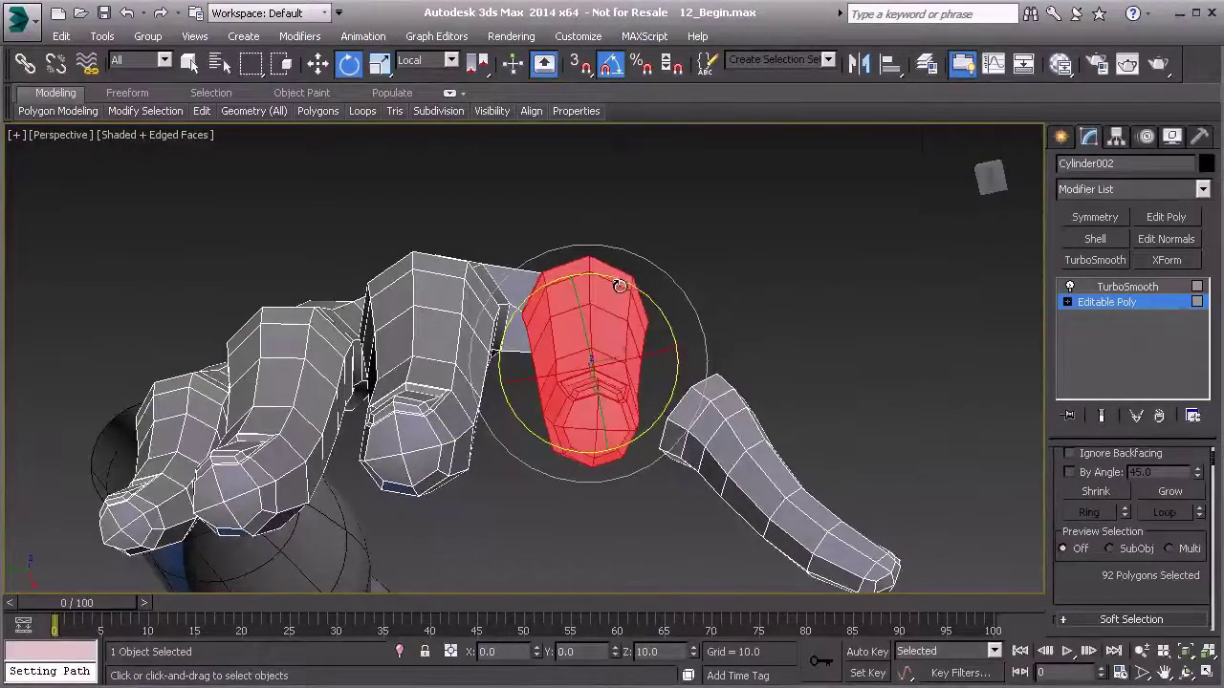
- Switch to vertex editing and nudge the vertices where the bridge between the index and middle fingers narrows
middle_click_drag(544, 410, 546, 480, "alt")
key("1")
key("2")
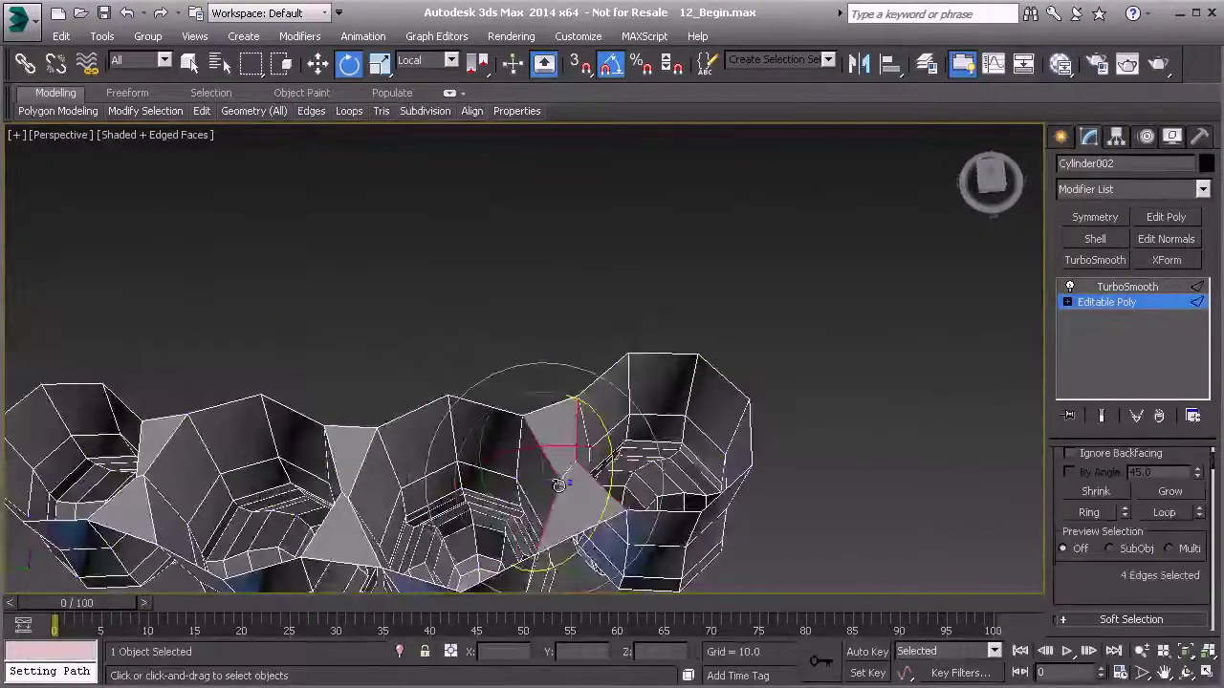
key("w")
middle_click_drag(542, 474, 601, 442, "alt")
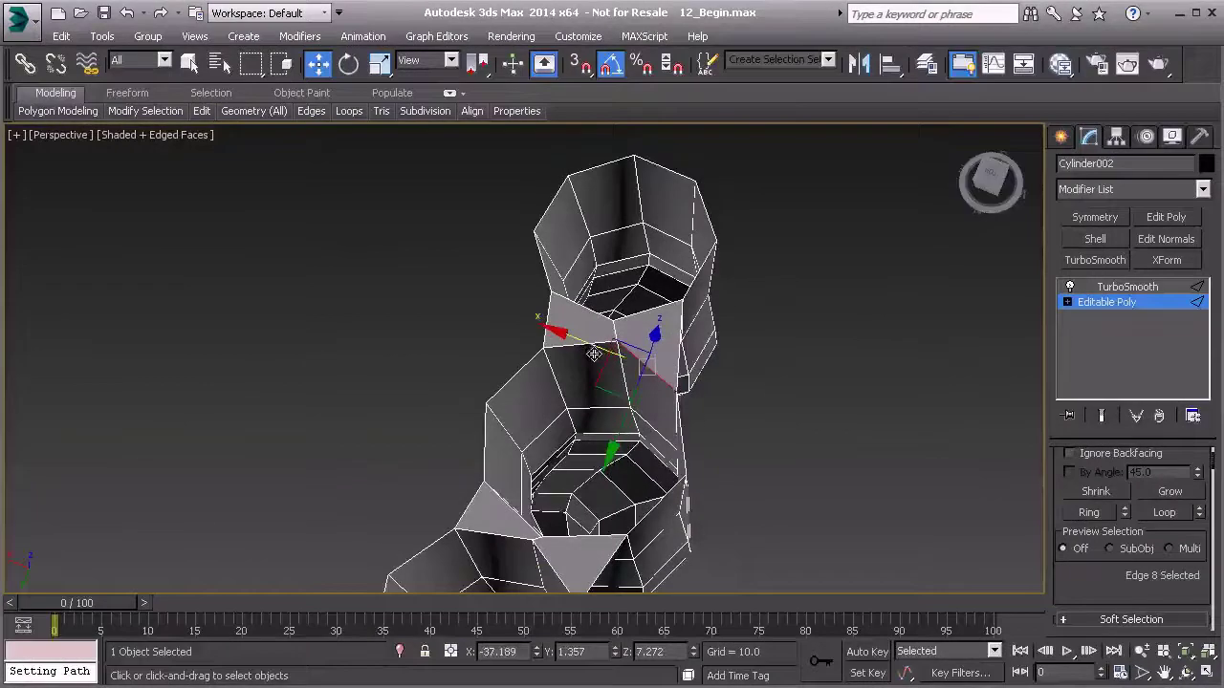
key("1")
mouse_move(557, 316)
left_mouse_down()
mouse_move(597, 319)
mouse_move(563, 303)
left_mouse_up()
left_click(609, 326)
- Move the centre vertex of the bridge between the middle and ring fingers slightly, fine-tuning it along X
middle_click_drag(680, 394, 578, 400, "alt")
middle_click_drag(383, 377, 607, 454)
scroll(621, 435, "up", 5)
middle_click_drag(631, 219, 602, 390)
left_click(591, 358)
left_click_drag(587, 355, 572, 340)
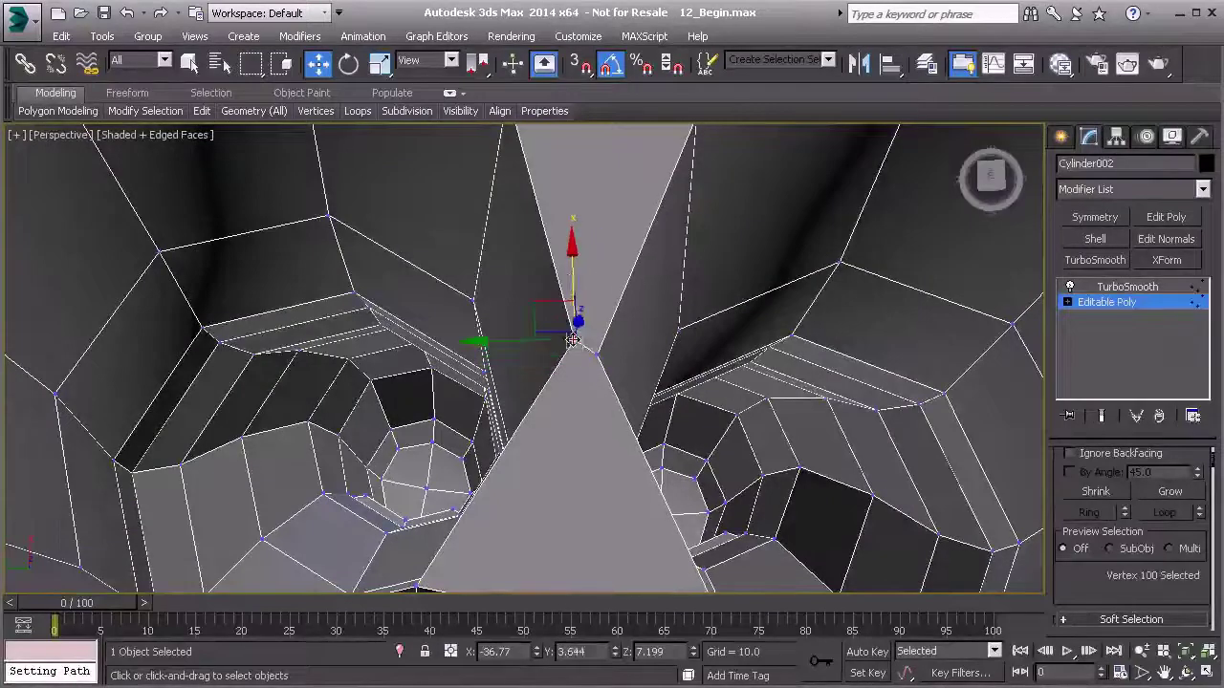
left_click_drag(571, 280, 571, 290)
- Adjust the two centre vertices where the bridge between the ring and little fingers narrows
middle_click_drag(501, 373, 557, 415)
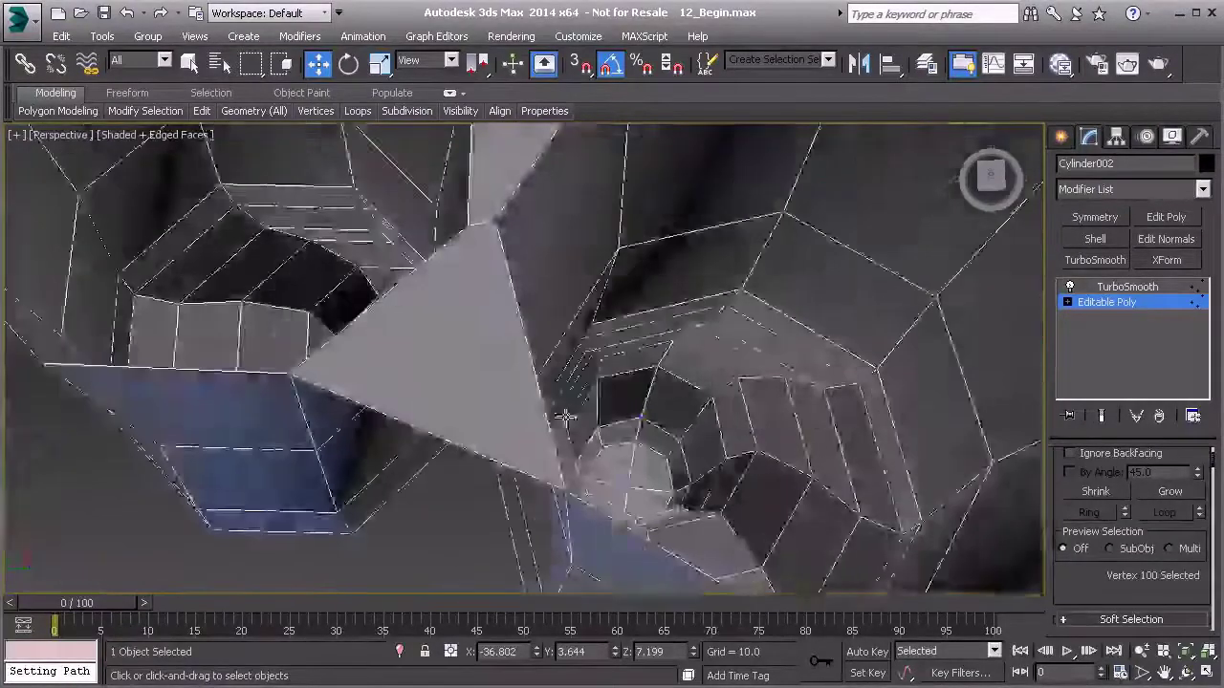
scroll(545, 415, "down", 5)
scroll(525, 378, "up", 8)
left_click(595, 361)
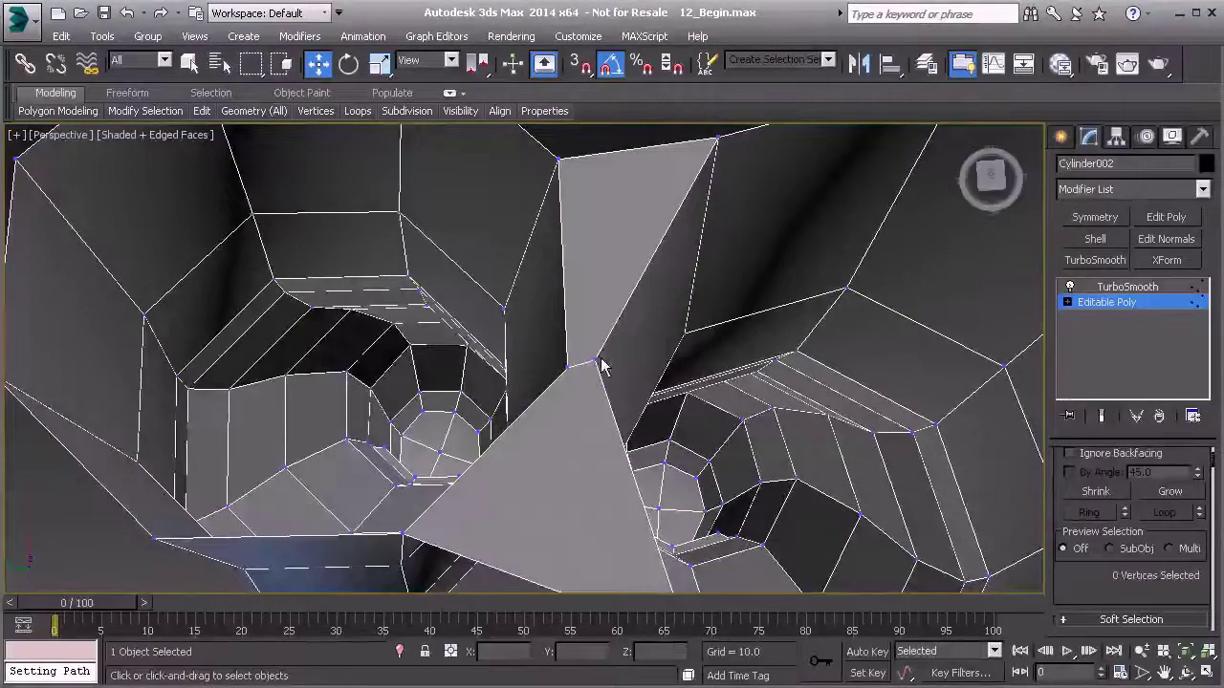
left_click_drag(591, 302, 563, 315)
left_click(568, 367)
scroll(656, 377, "down", 8)
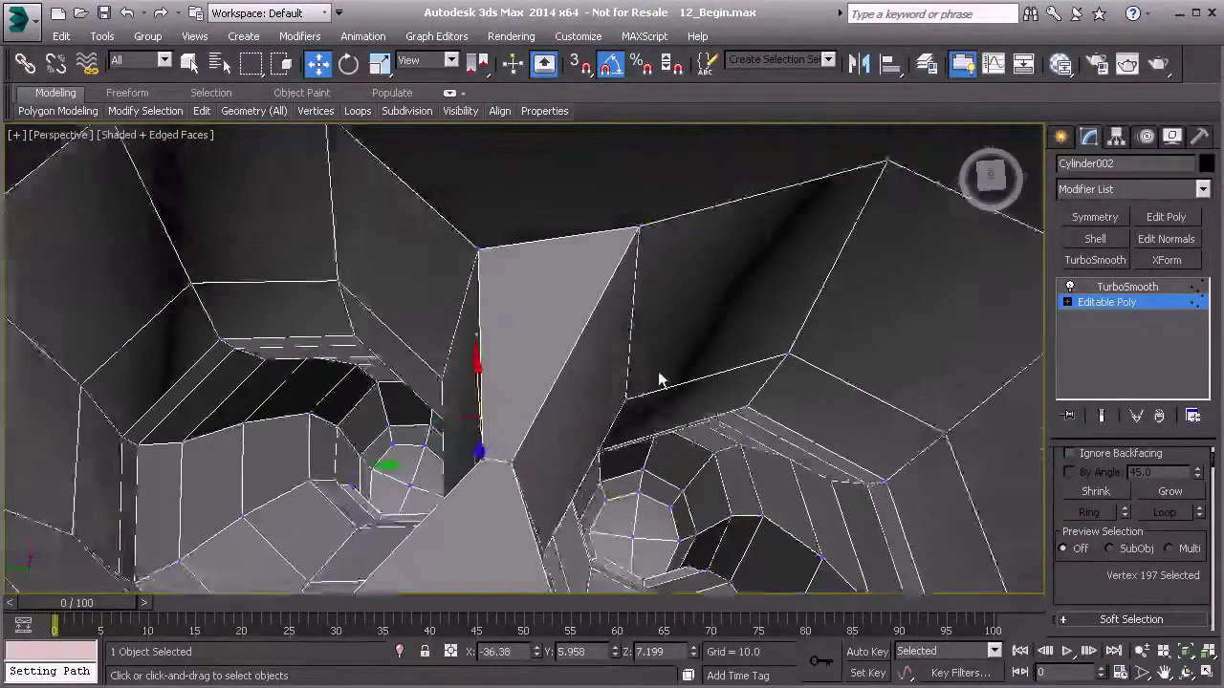
- Select the shared open border around the four finger bases and extrude it upward about 1.7 units along Z
middle_click_drag(603, 402, 452, 413, "alt")
scroll(535, 362, "down", 4)
middle_click_drag(519, 382, 587, 346, "alt")
middle_click_drag(507, 406, 500, 484, "alt")
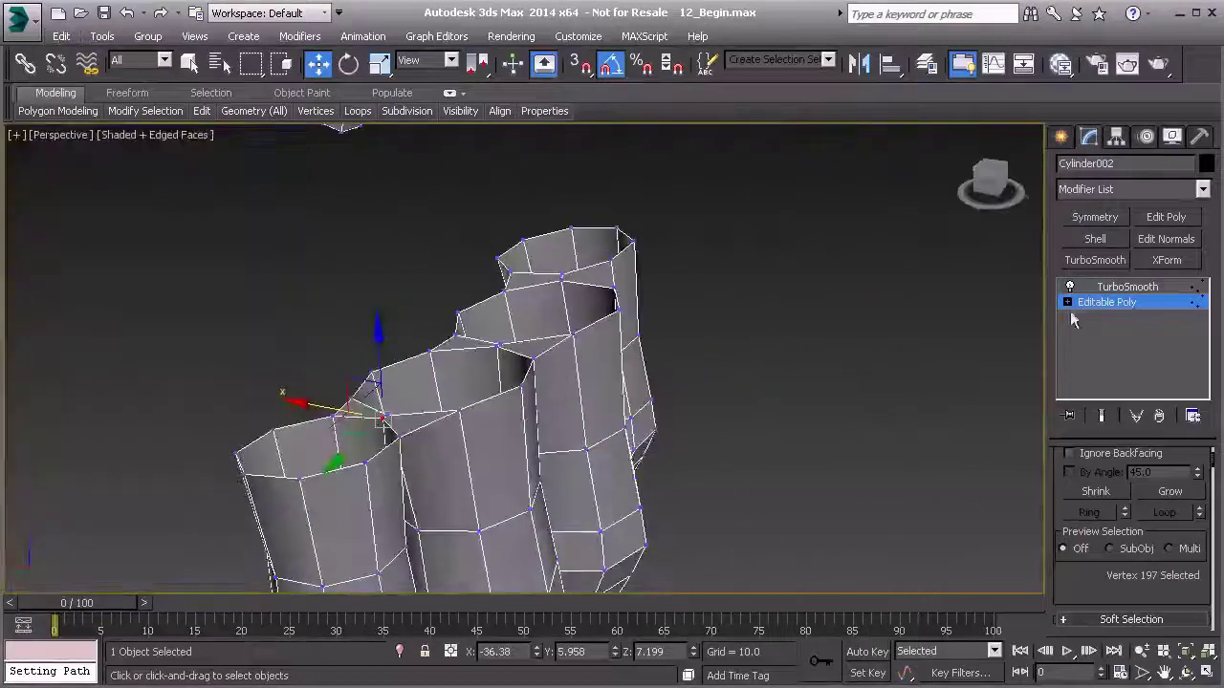
key("3")
left_click(424, 430)
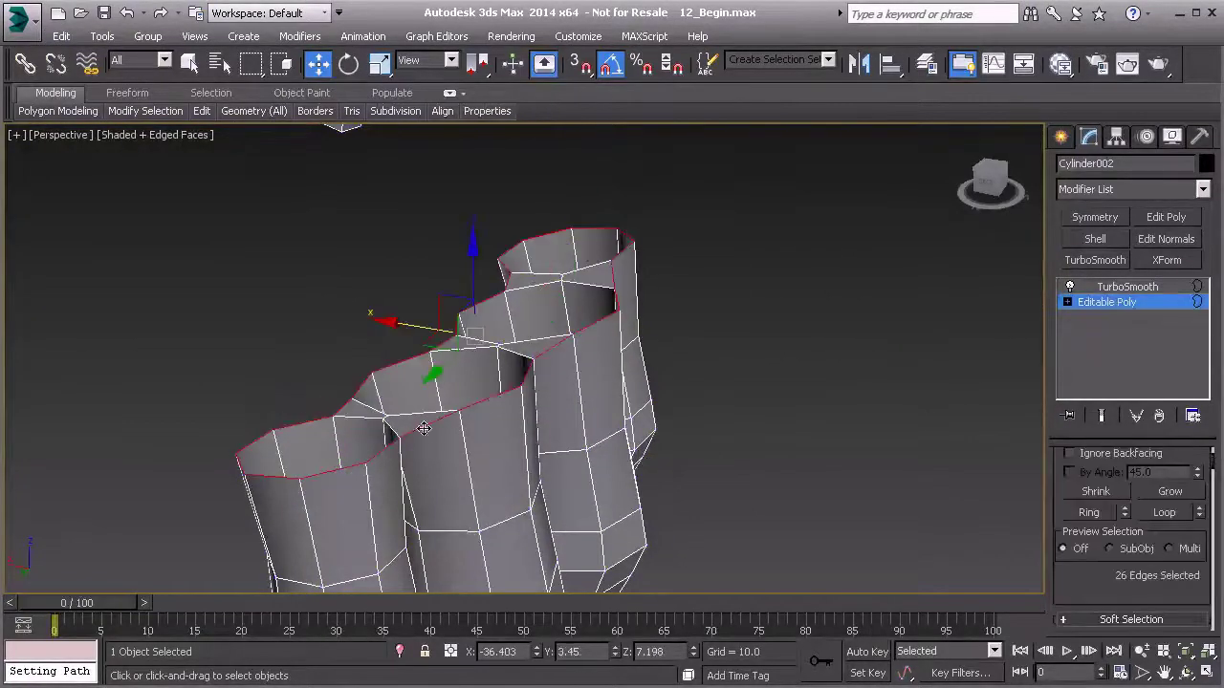
middle_click_drag(519, 299, 498, 287, "alt")
left_click_drag(473, 271, 474, 143, "shift")
- Move the two palm-side rim vertices above the gap between the index and middle fingers along X toward the palm
middle_click_drag(420, 382, 494, 320, "alt")
middle_click_drag(458, 275, 664, 266, "alt")
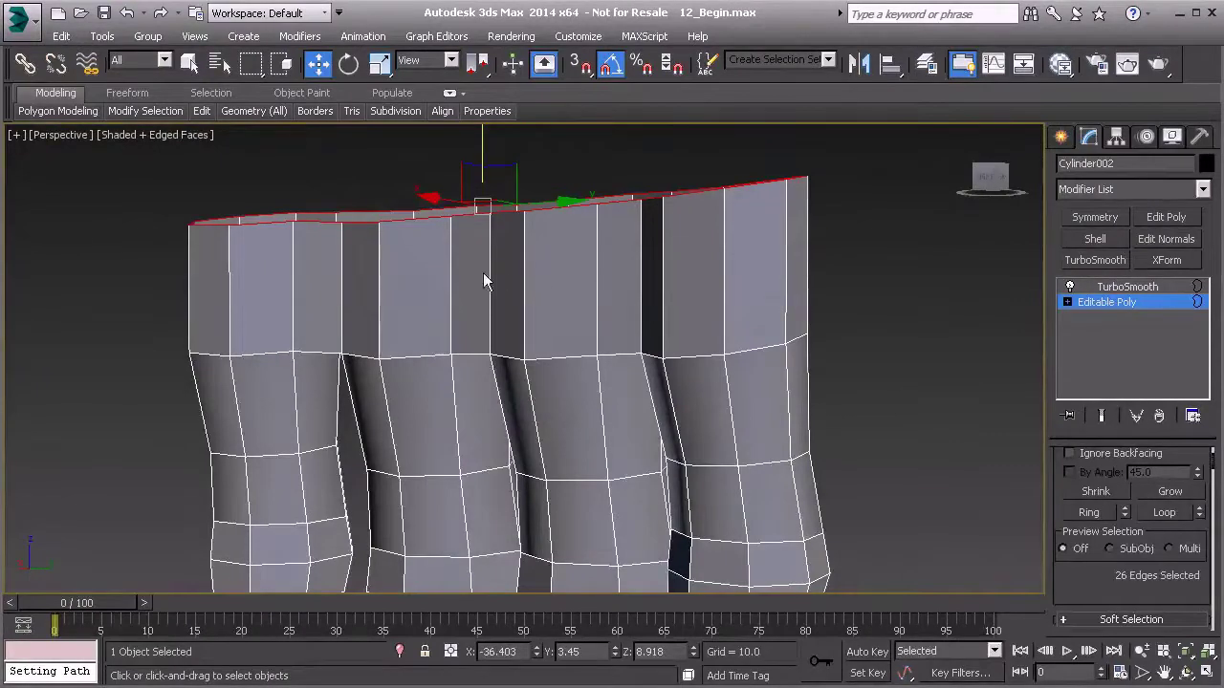
scroll(429, 280, "down", 4)
middle_click_drag(430, 279, 423, 371, "alt")
scroll(413, 312, "up", 4)
key("1")
left_click(321, 326)
left_click_drag(400, 333, 432, 340)
middle_click_drag(432, 340, 292, 365, "alt")
left_click(410, 277)
left_click_drag(416, 322, 424, 359)
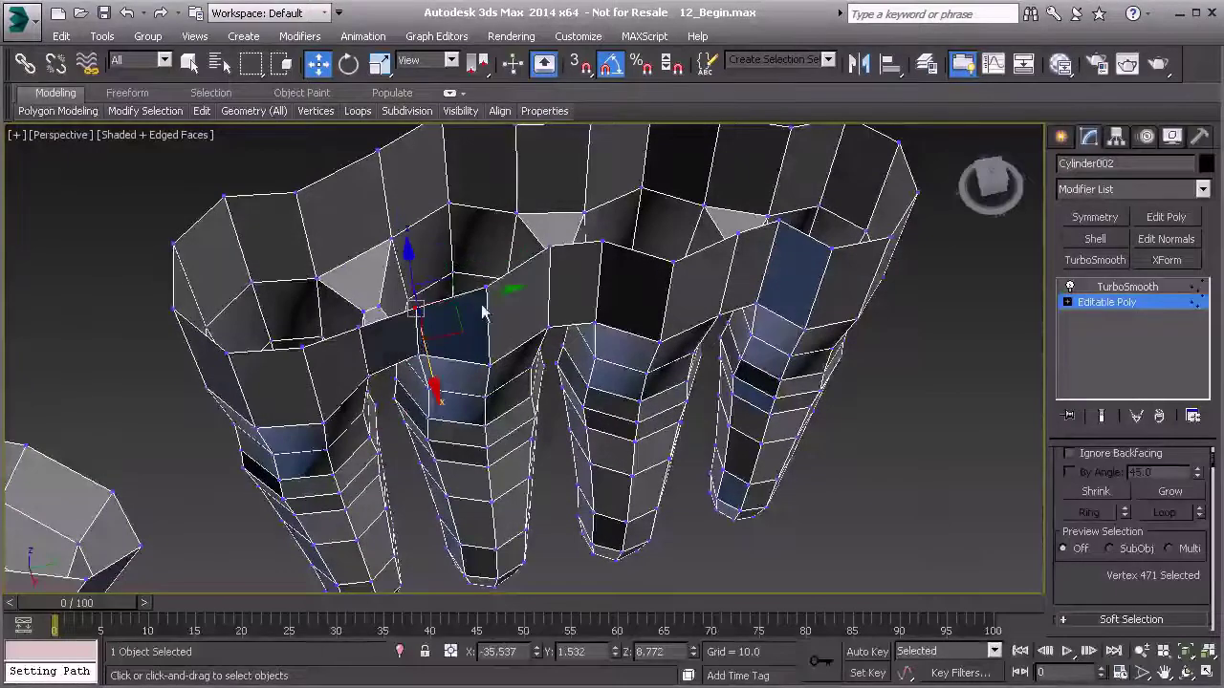
- Pull the palm-side rim edge above the gap between the middle and ring fingers along X toward the palm
key("2")
left_click(562, 246)
left_click_drag(591, 299, 600, 321)
- Adjust the palm-side rim edge and its vertex above the gap between the ring and little fingers along X
left_click(759, 230)
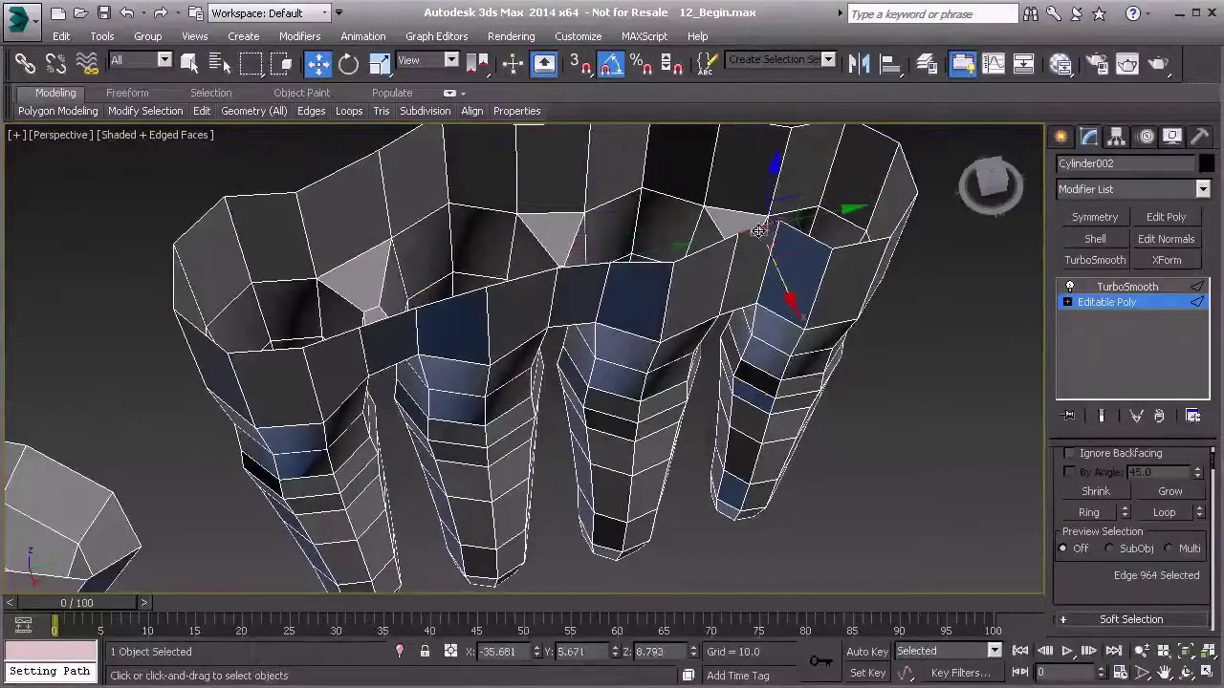
key("1")
middle_click_drag(770, 282, 593, 268, "alt")
left_click(487, 254)
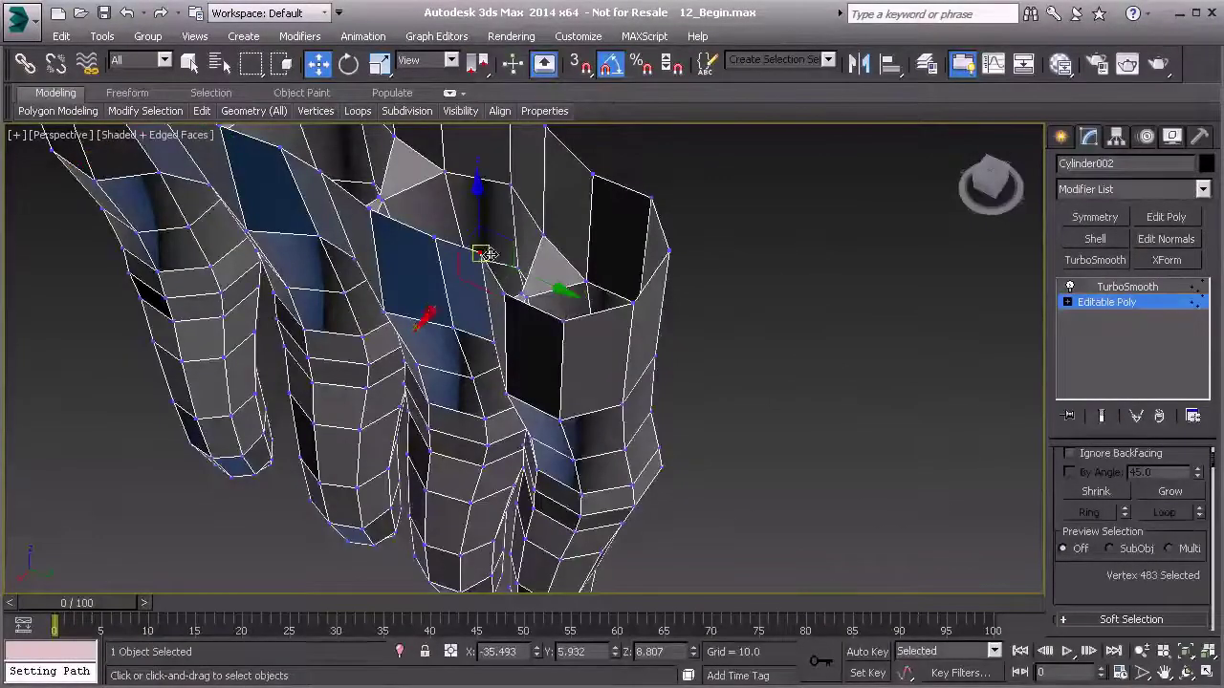
- Examine the new polygon row above the fingers from both the palm side and the back of the hand
middle_click_drag(427, 304, 555, 382, "alt")
middle_click_drag(650, 378, 467, 364, "alt")
middle_click_drag(687, 380, 538, 371)
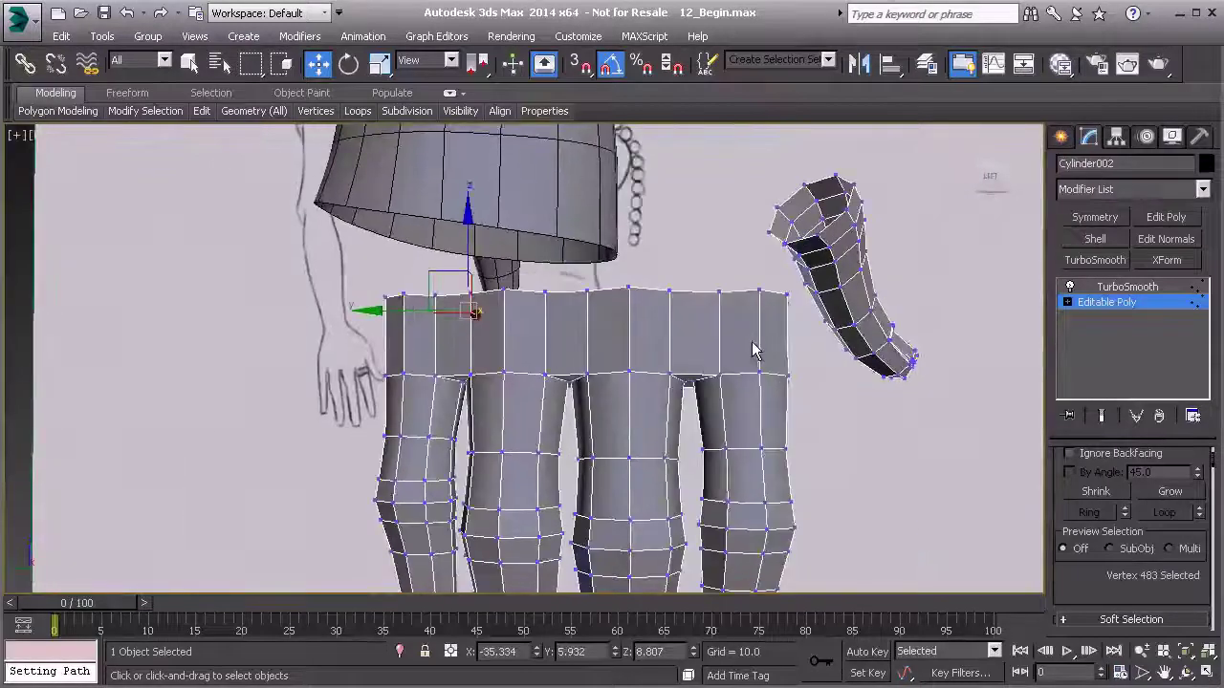
middle_click_drag(759, 355, 465, 369, "alt")
middle_click_drag(465, 369, 404, 353, "alt")
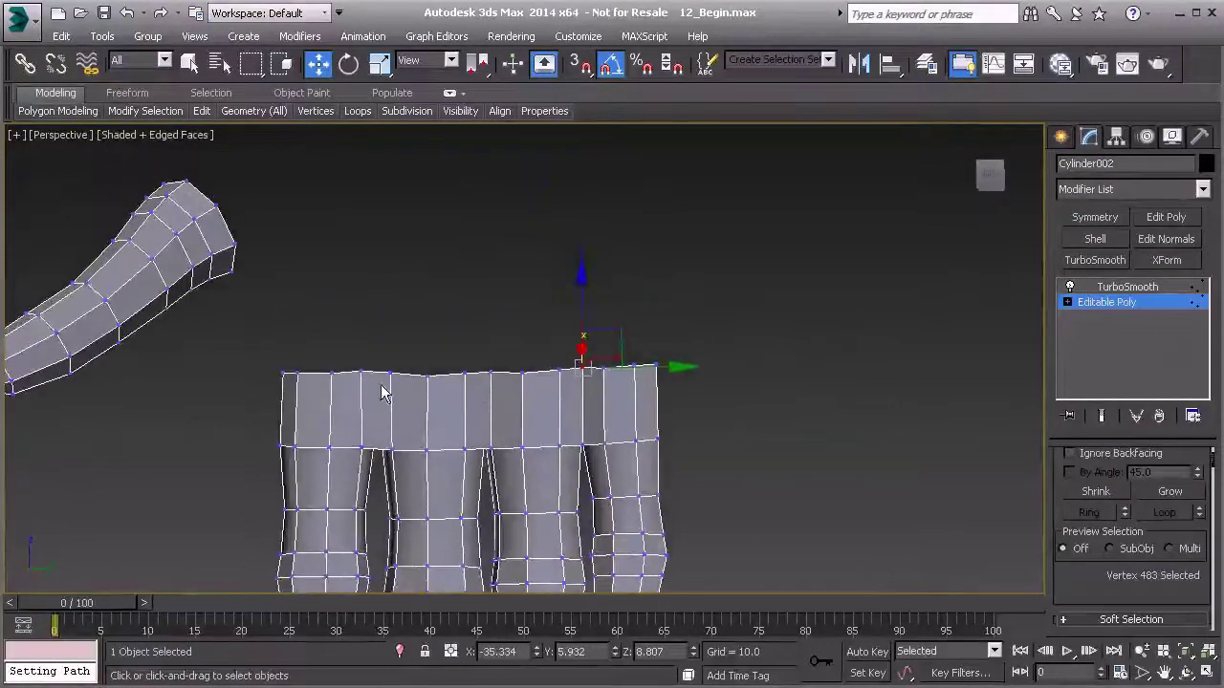
middle_click_drag(430, 182, 459, 347, "alt")
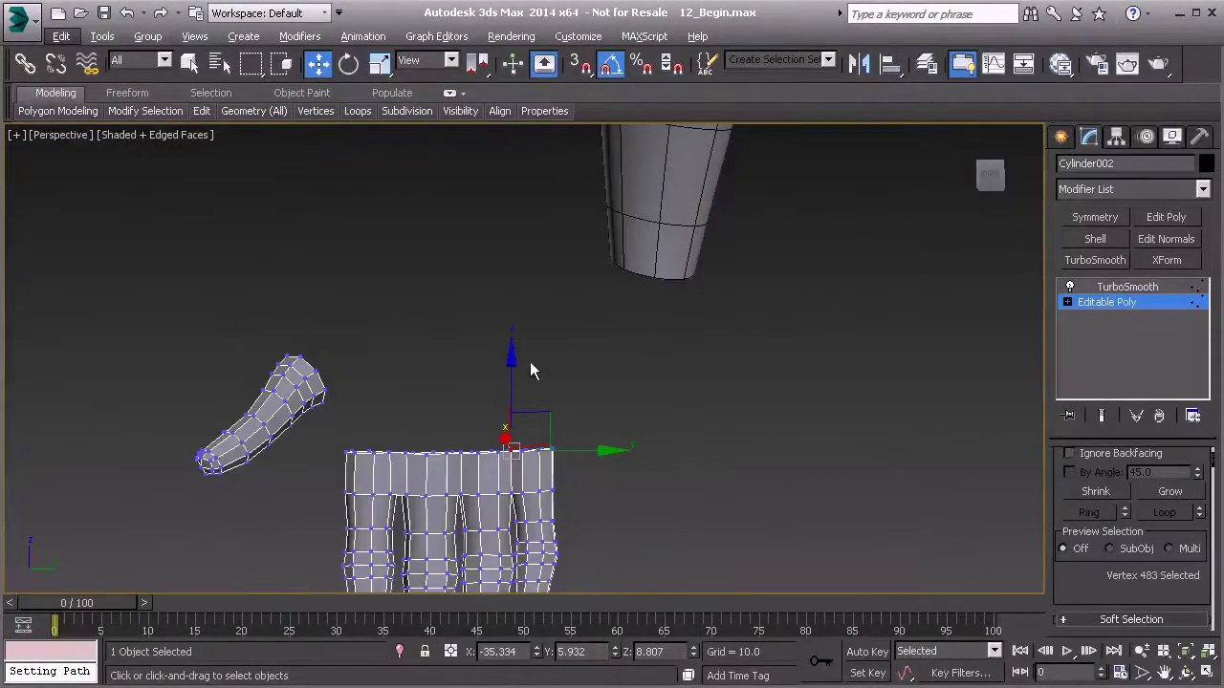
scroll(430, 454, "up", 6)
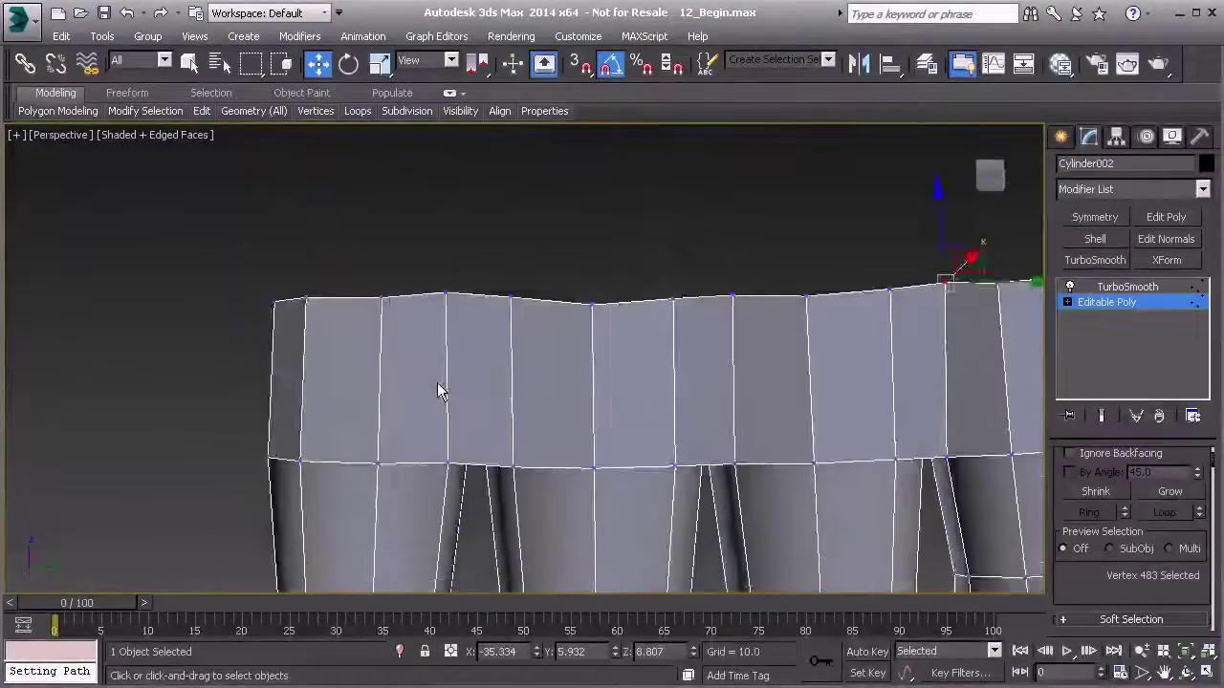
middle_click_drag(426, 341, 429, 370)
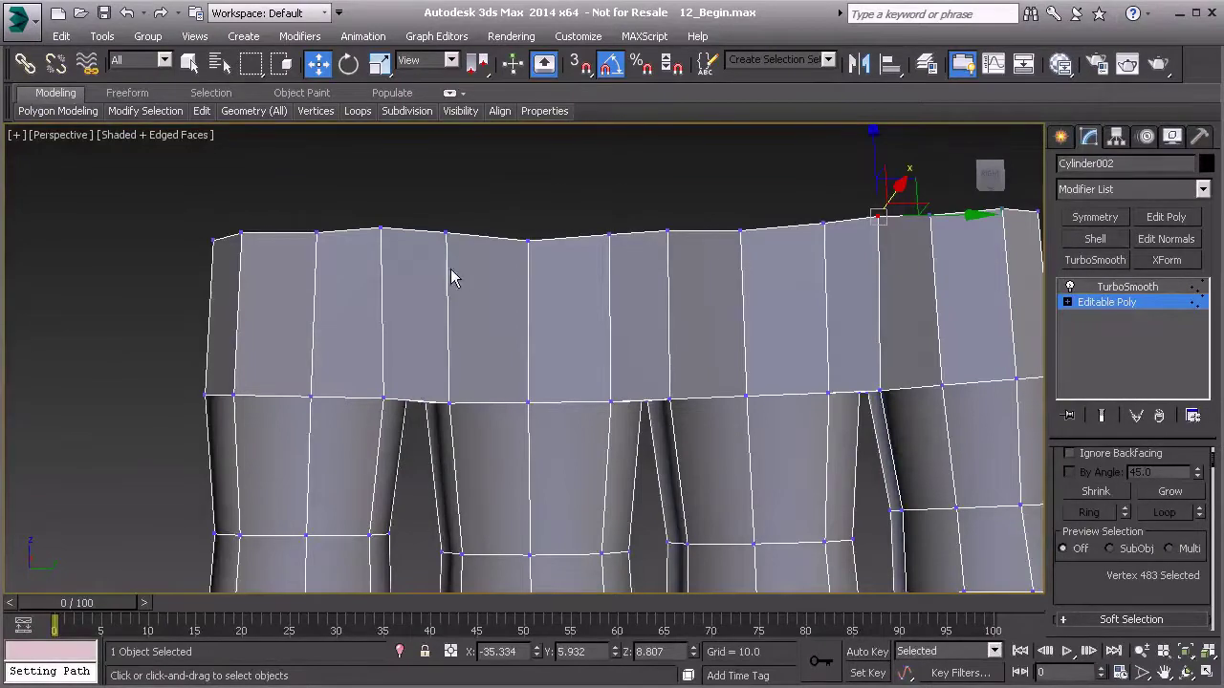
middle_click_drag(415, 275, 617, 314, "alt")
scroll(470, 301, "down", 4)
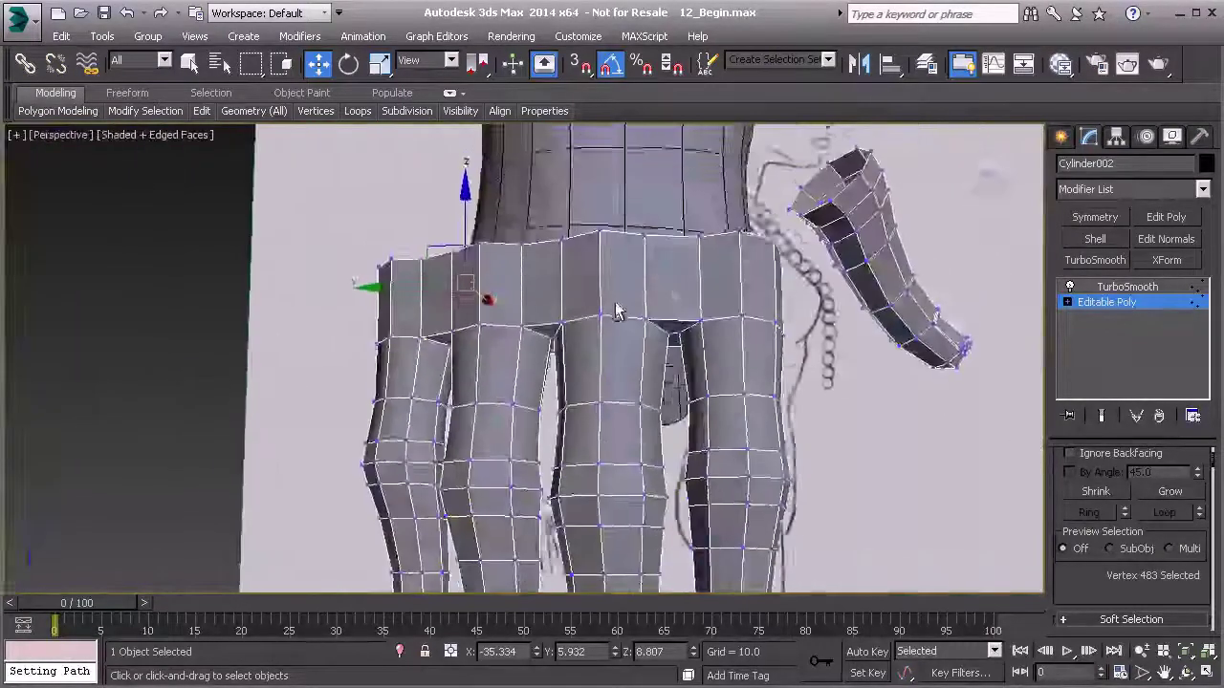
scroll(617, 313, "up", 5)
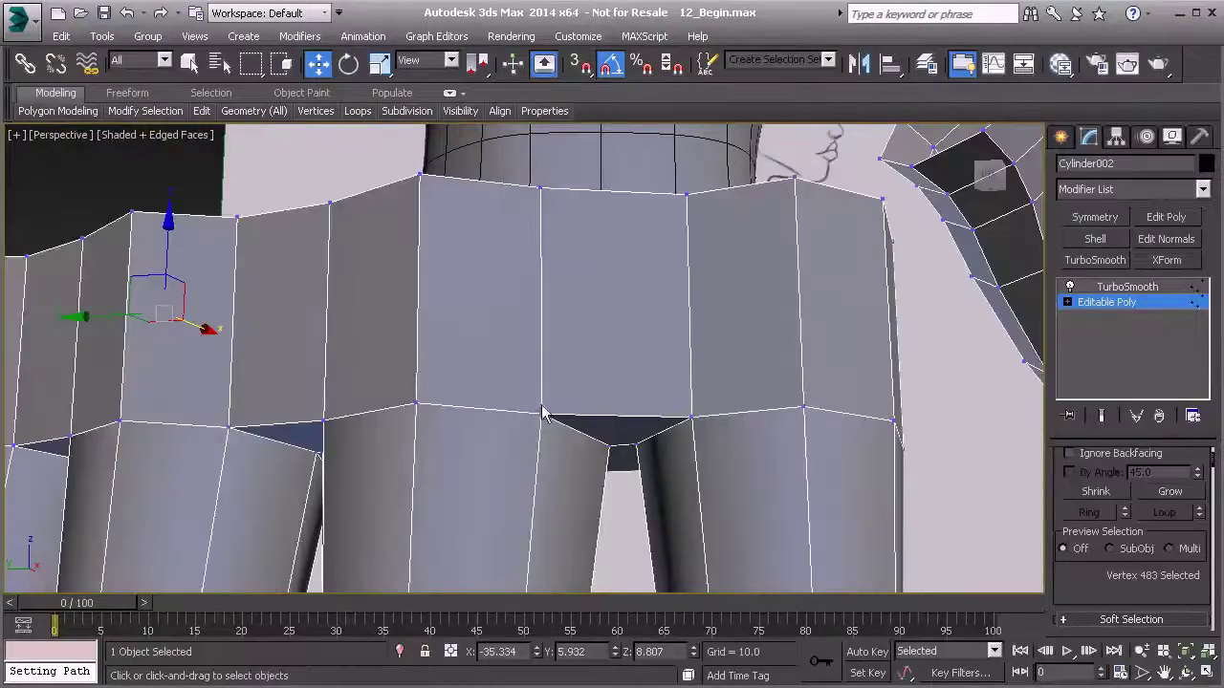
- Weld the two back-of-hand rim vertices above the gap between the index and middle fingers, using a threshold of 13.983
mouse_move(616, 423)
middle_mouse_down("alt")
mouse_move(631, 351)
mouse_move(556, 320)
middle_mouse_up("alt")
left_click(523, 327)
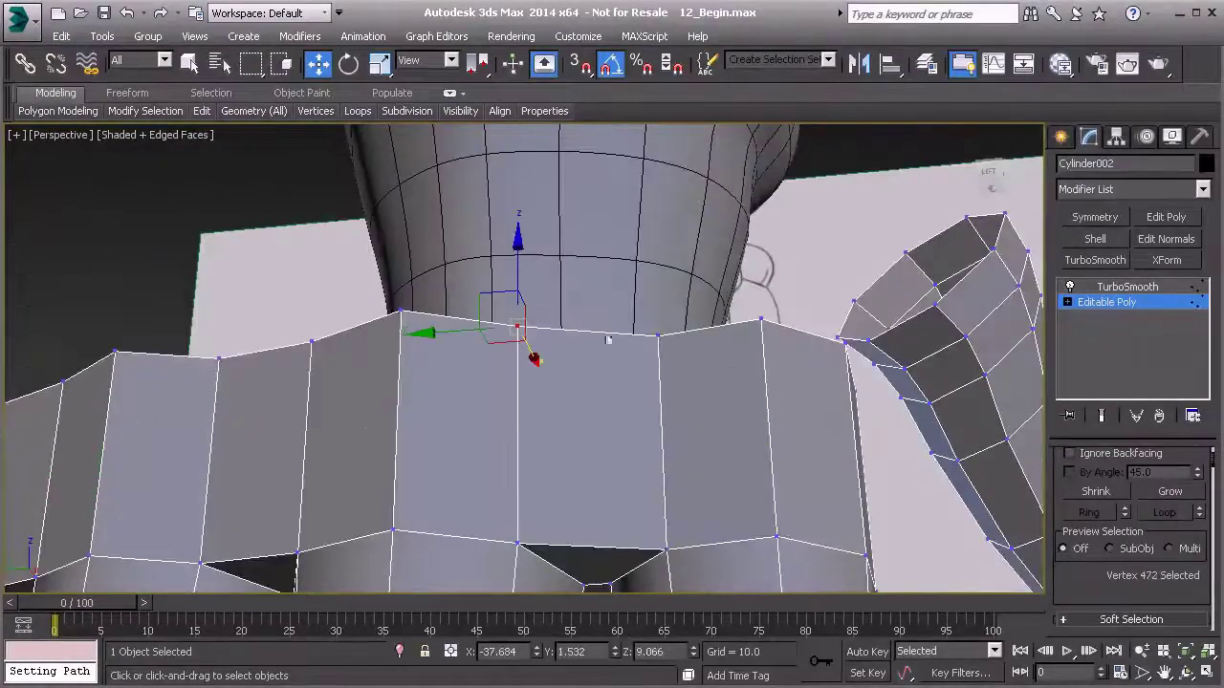
left_click(662, 336, "ctrl")
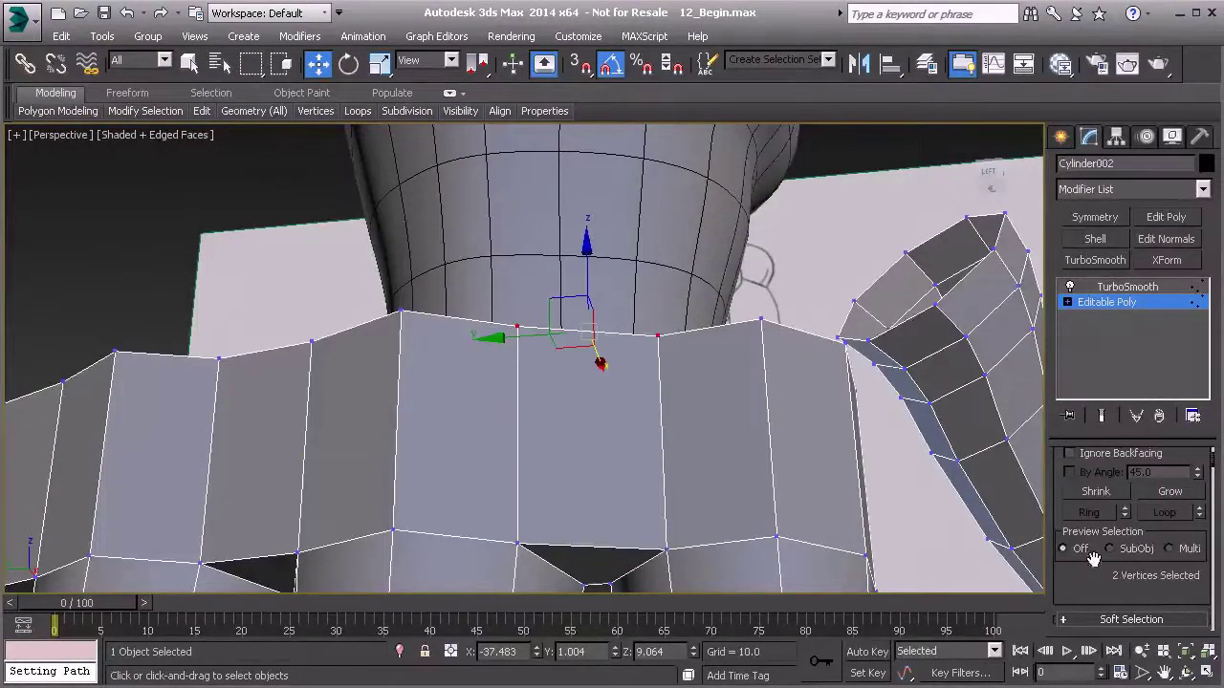
left_click_drag(1110, 588, 1110, 454)
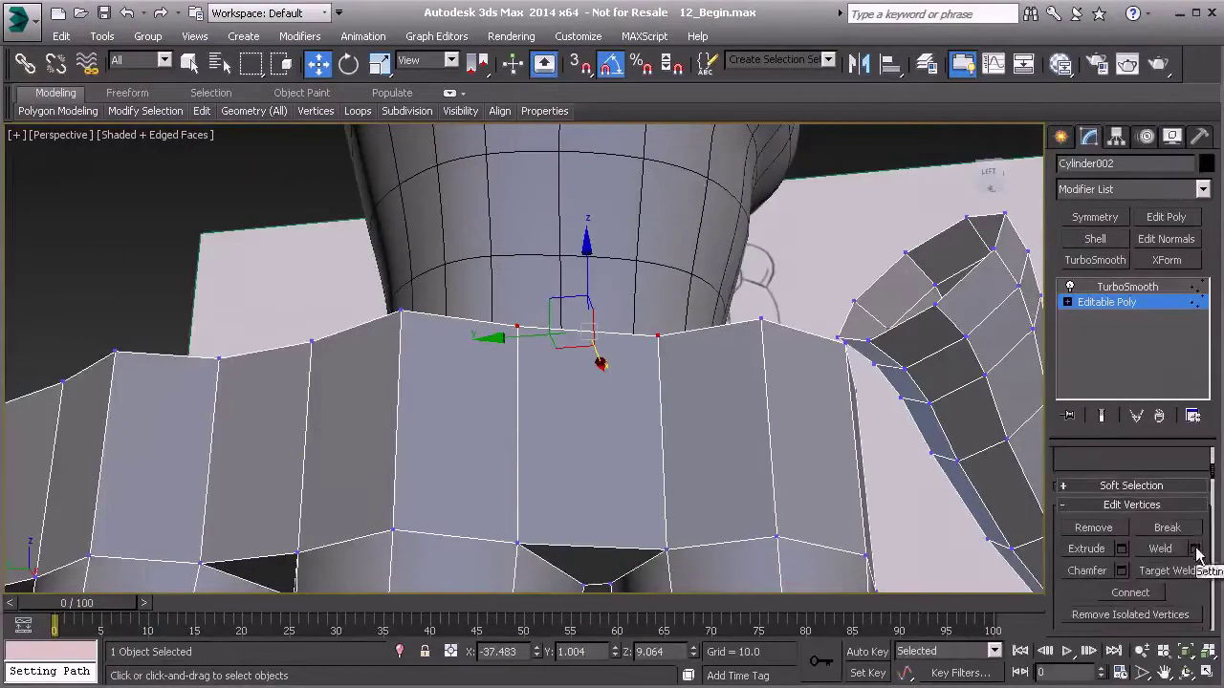
left_click(1195, 549)
left_click_drag(677, 335, 678, 249)
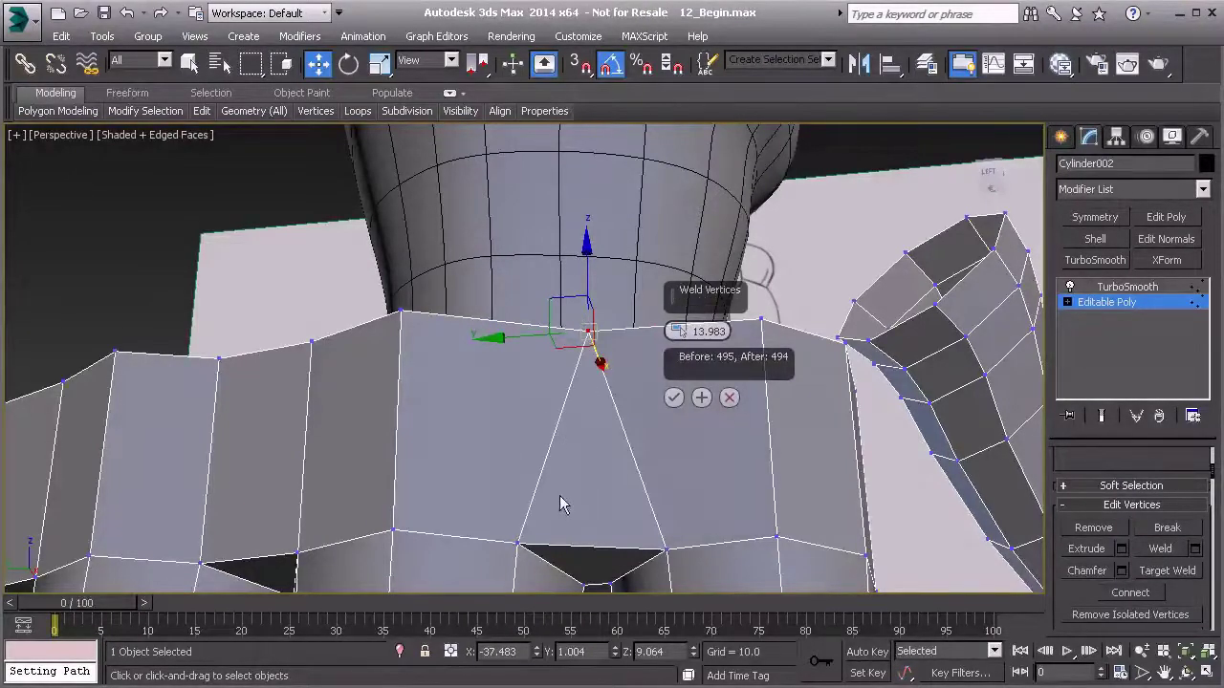
left_click(675, 398)
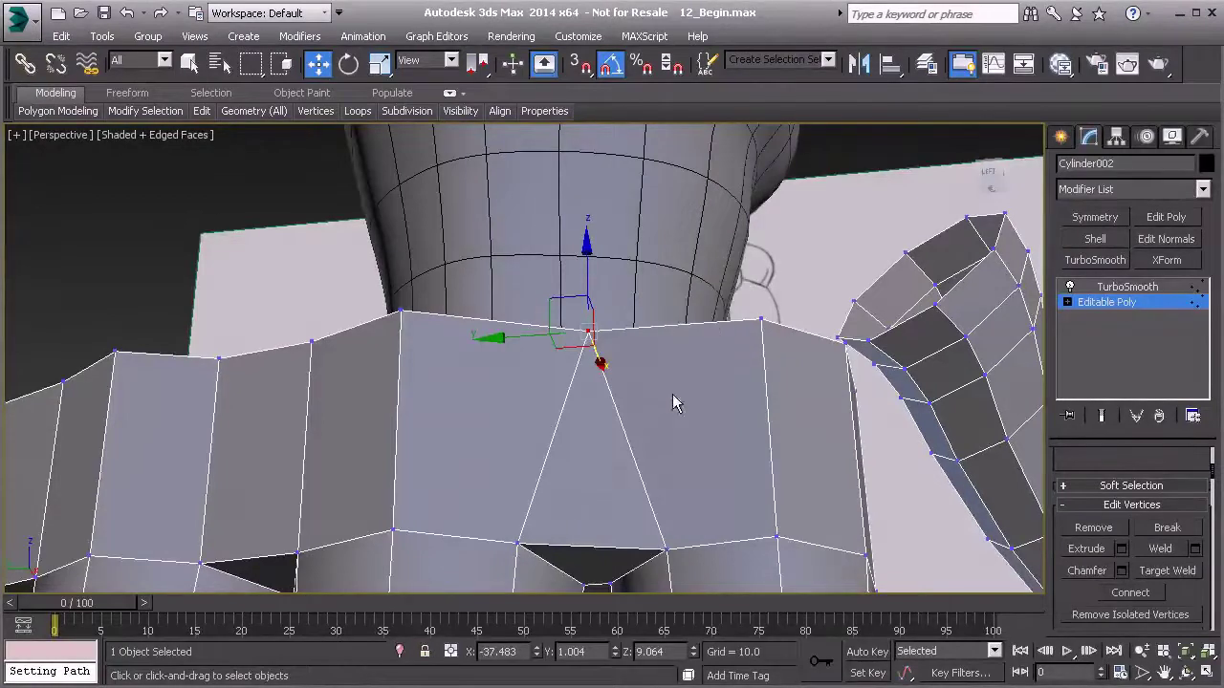
- Weld the two back-of-hand rim vertices above the gap between the middle and ring fingers
middle_click_drag(383, 430, 518, 412)
scroll(435, 394, "down", 4)
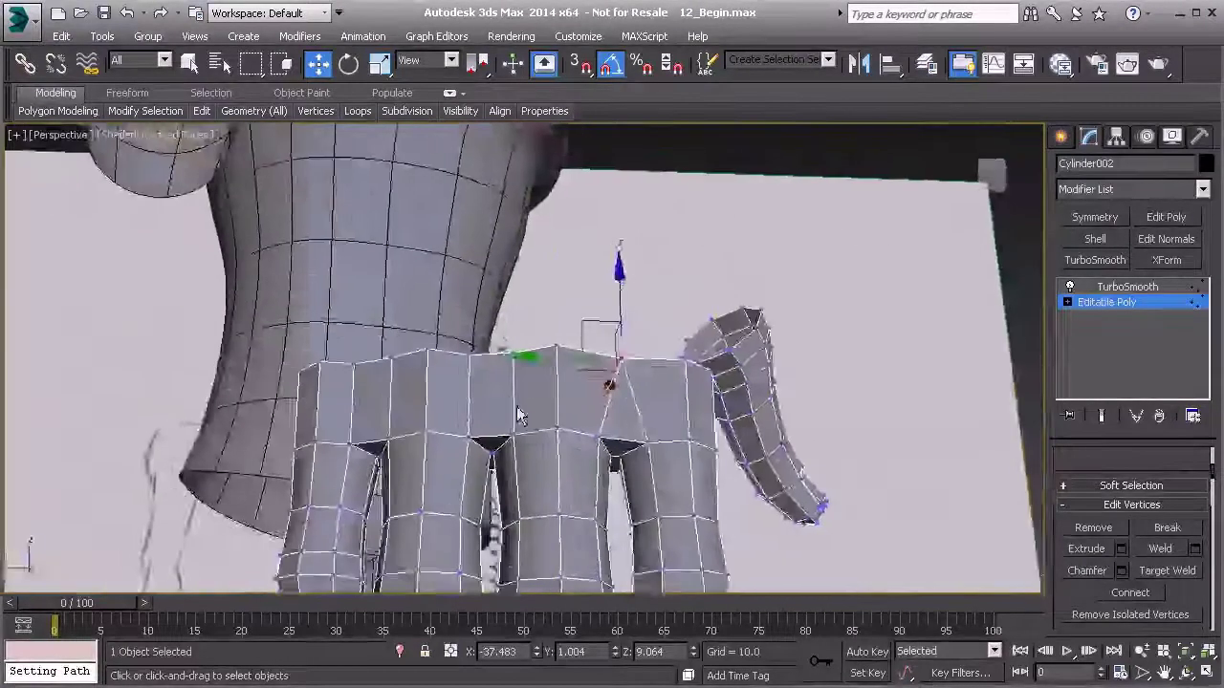
scroll(517, 409, "up", 4)
left_click(510, 267)
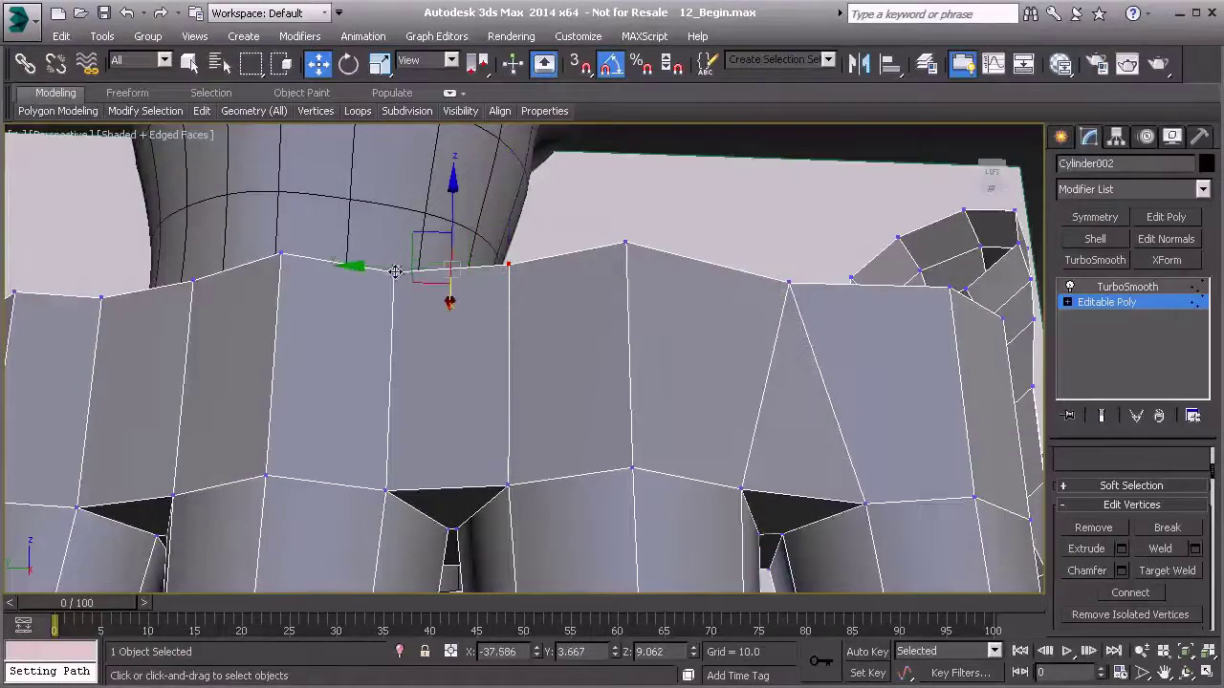
left_click(1160, 549)
- Weld the two back-of-hand rim vertices above the gap between the ring and little fingers
middle_click_drag(573, 431, 536, 320, "alt")
left_click(562, 301)
left_click(459, 318, "ctrl")
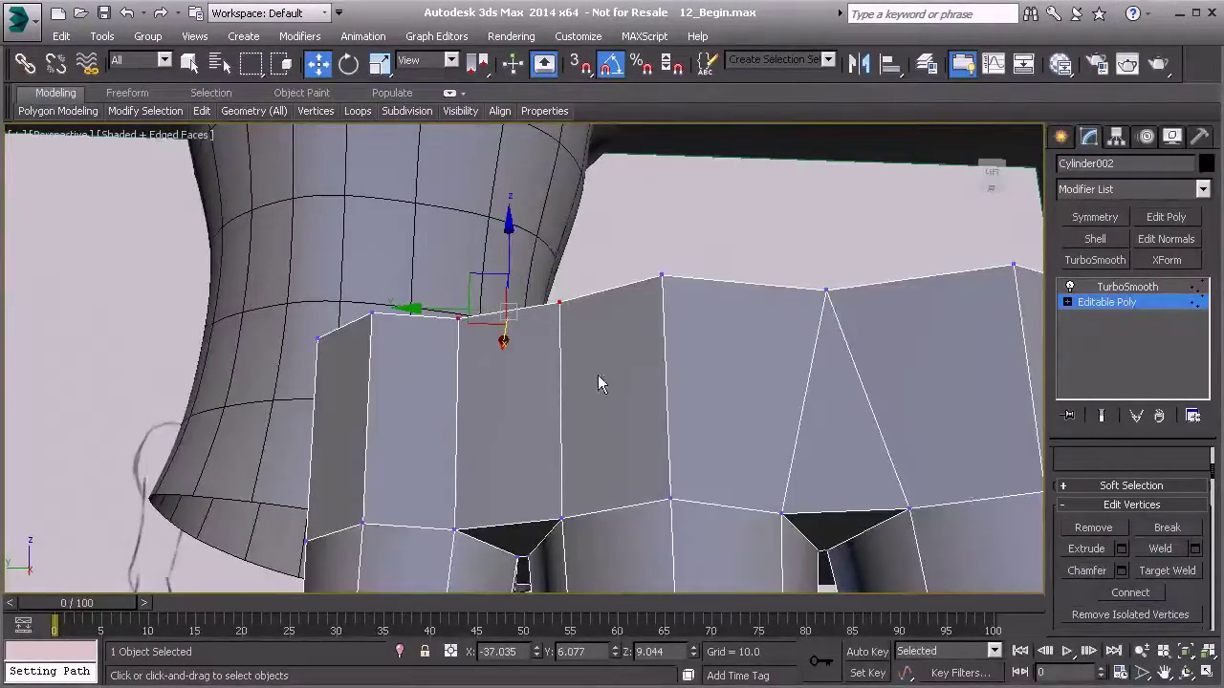
left_click(1163, 554)
- Weld the two palm-side rim vertices above the gap between the ring and little fingers
middle_click_drag(756, 450, 918, 478, "alt")
left_click(420, 382)
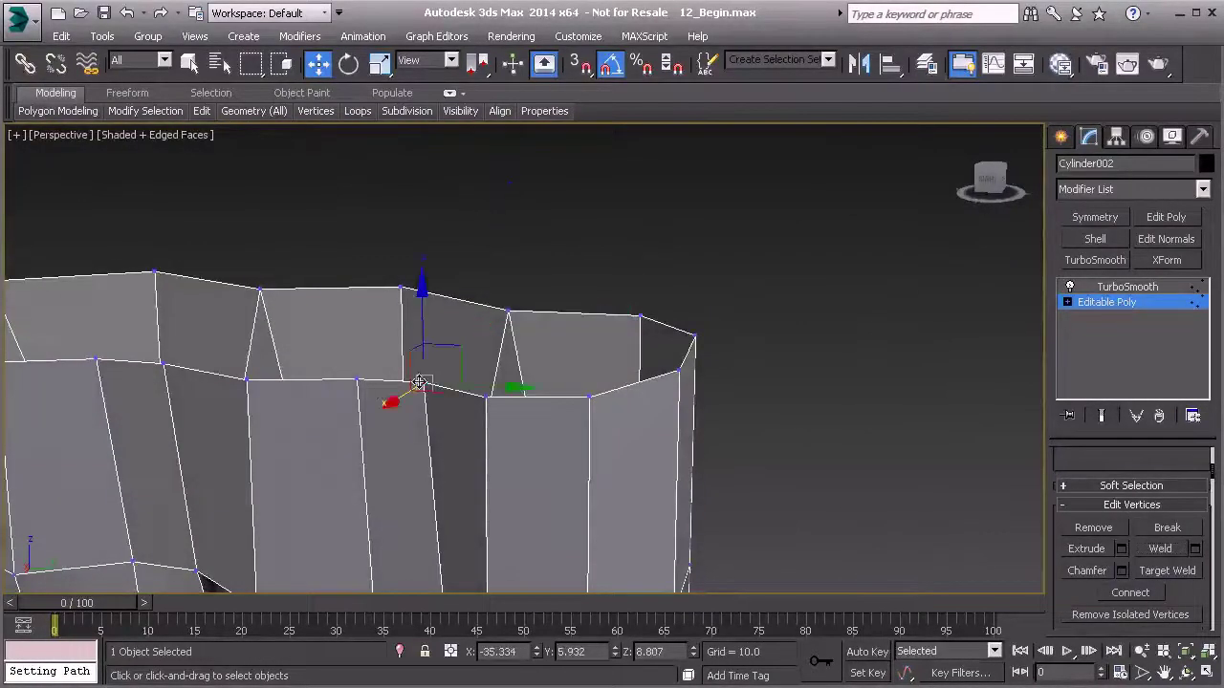
middle_click_drag(377, 424, 879, 458, "alt")
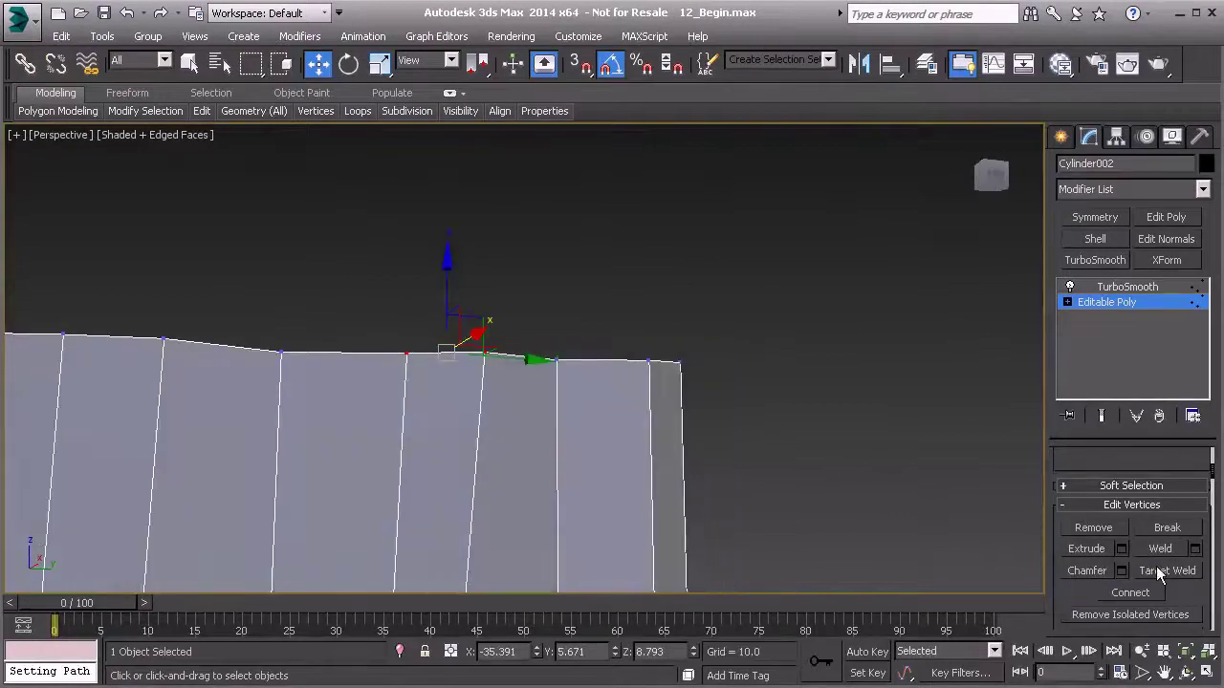
- Weld the two palm-side rim vertices above the gap between the middle and ring fingers
middle_click_drag(583, 429, 552, 369)
left_click(532, 351)
left_click(444, 353, "ctrl")
middle_click_drag(459, 389, 475, 363, "alt")
middle_click_drag(571, 579, 541, 415)
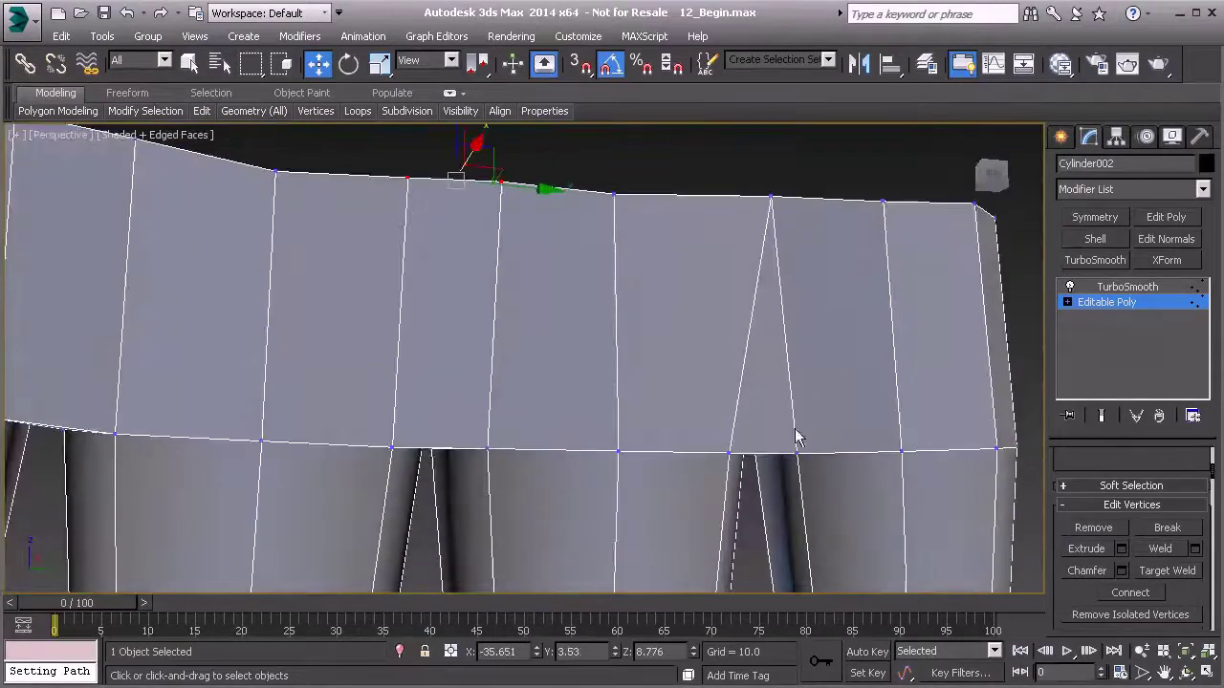
left_click(1173, 551)
- Weld the two palm-side rim vertices above the gap between the index and middle fingers
middle_click_drag(356, 203, 634, 344)
middle_click_drag(407, 323, 421, 296, "alt")
left_click(427, 278)
left_click(323, 262, "ctrl")
left_click(1153, 558)
- Examine the thumb's open base and the index-finger side of the palm rim from several angles
scroll(628, 232, "down", 10)
mouse_move(532, 277)
middle_mouse_down("alt")
mouse_move(613, 322)
mouse_move(820, 328)
mouse_move(451, 276)
mouse_move(512, 299)
mouse_move(435, 315)
mouse_move(437, 347)
mouse_move(492, 354)
mouse_move(487, 331)
mouse_move(399, 255)
mouse_move(547, 288)
mouse_move(437, 290)
mouse_move(415, 284)
mouse_move(537, 261)
mouse_move(336, 256)
mouse_move(292, 298)
mouse_move(561, 277)
mouse_move(532, 285)
middle_mouse_up("alt")
middle_click_drag(532, 285, 512, 324)
scroll(533, 312, "up", 4)
middle_click_drag(441, 371, 436, 386, "alt")
scroll(432, 392, "down", 2)
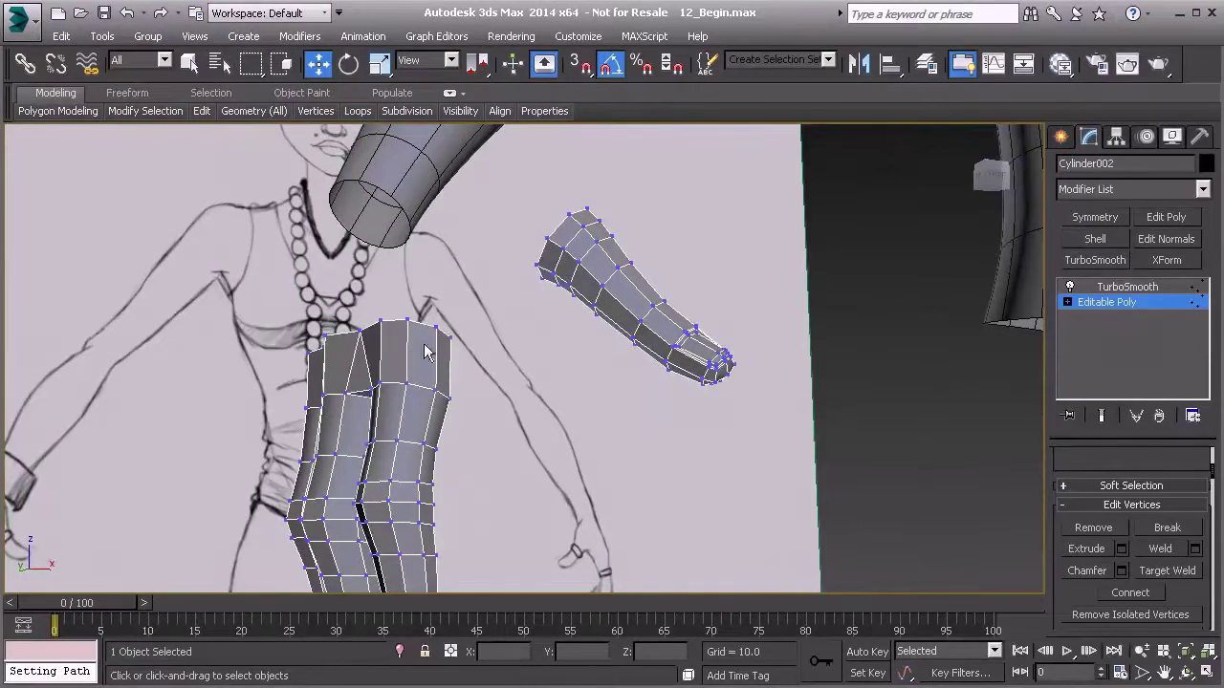
middle_click_drag(430, 416, 497, 264, "alt")
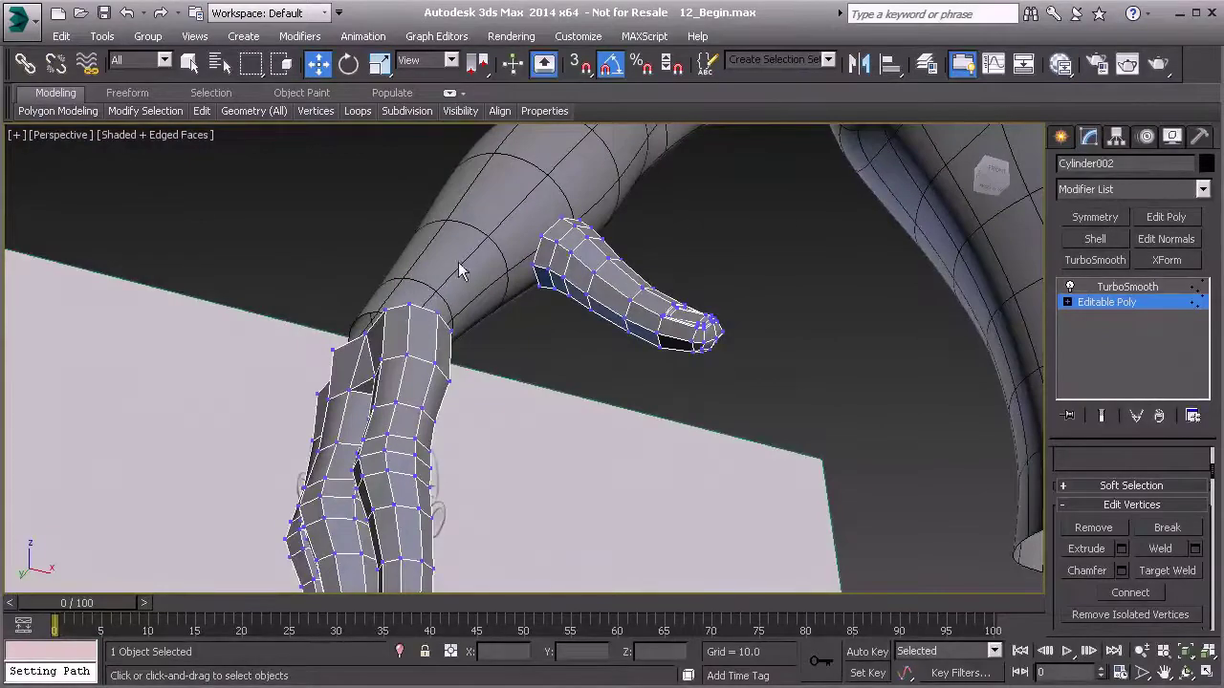
mouse_move(529, 300)
middle_mouse_down("alt")
mouse_move(499, 345)
mouse_move(627, 380)
mouse_move(537, 349)
middle_mouse_up("alt")
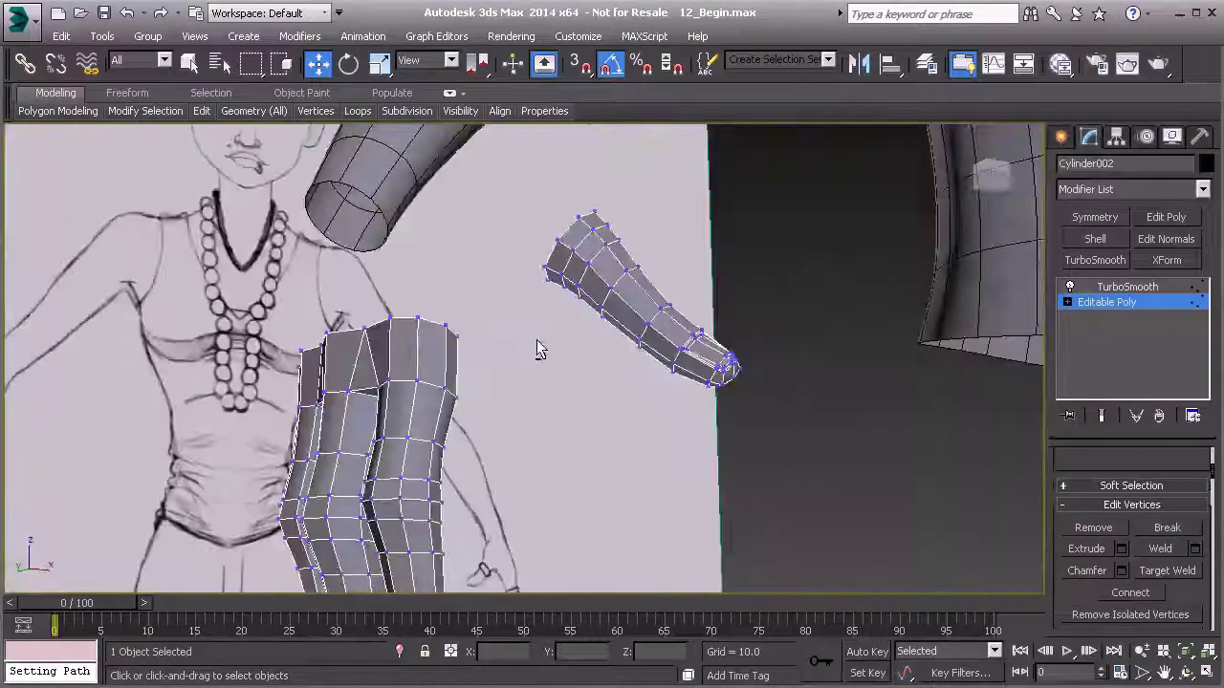
mouse_move(555, 287)
middle_mouse_down("alt")
mouse_move(564, 272)
mouse_move(517, 259)
middle_mouse_up("alt")
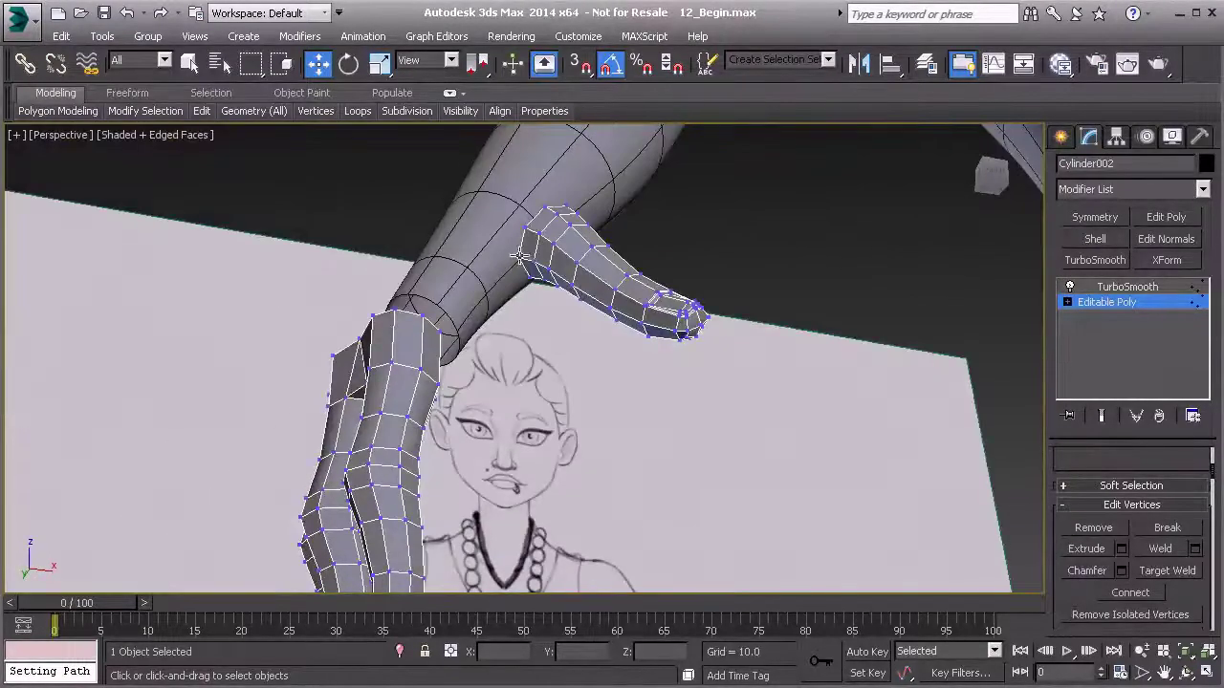
- Bridge an edge of the thumb's open base to the facing rim edge above the index finger, using 3 segments
key("2")
left_click(522, 246)
middle_click_drag(536, 256, 537, 203, "alt")
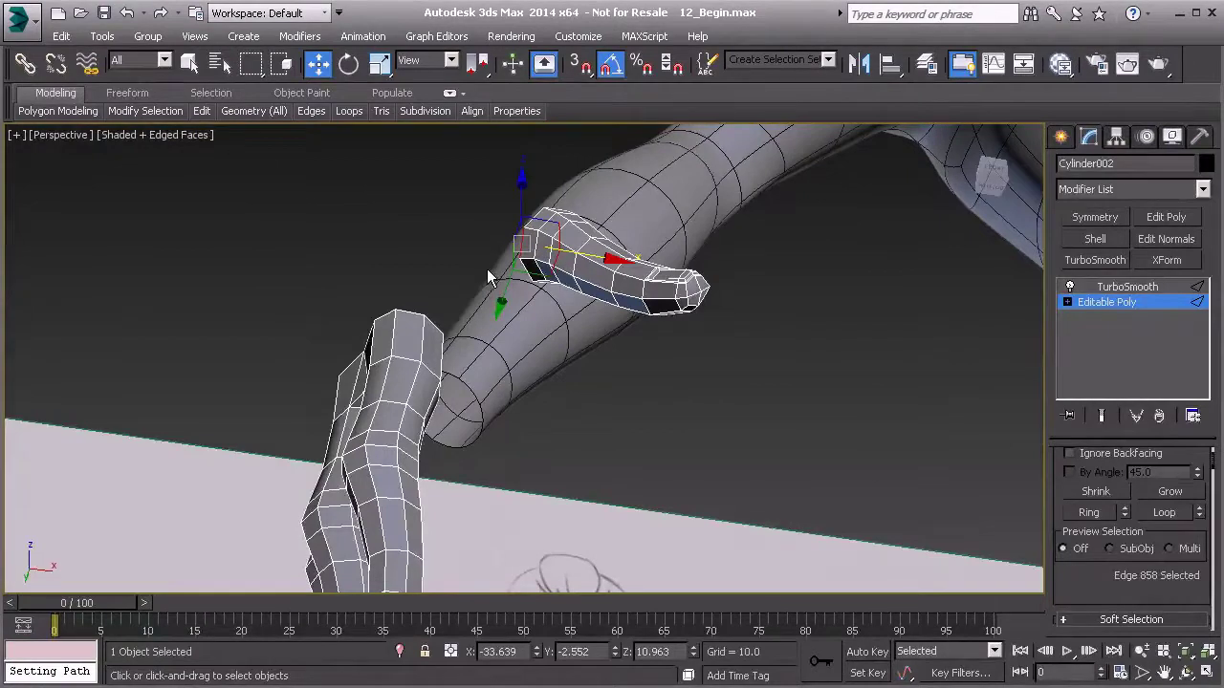
middle_click_drag(498, 270, 569, 346, "alt")
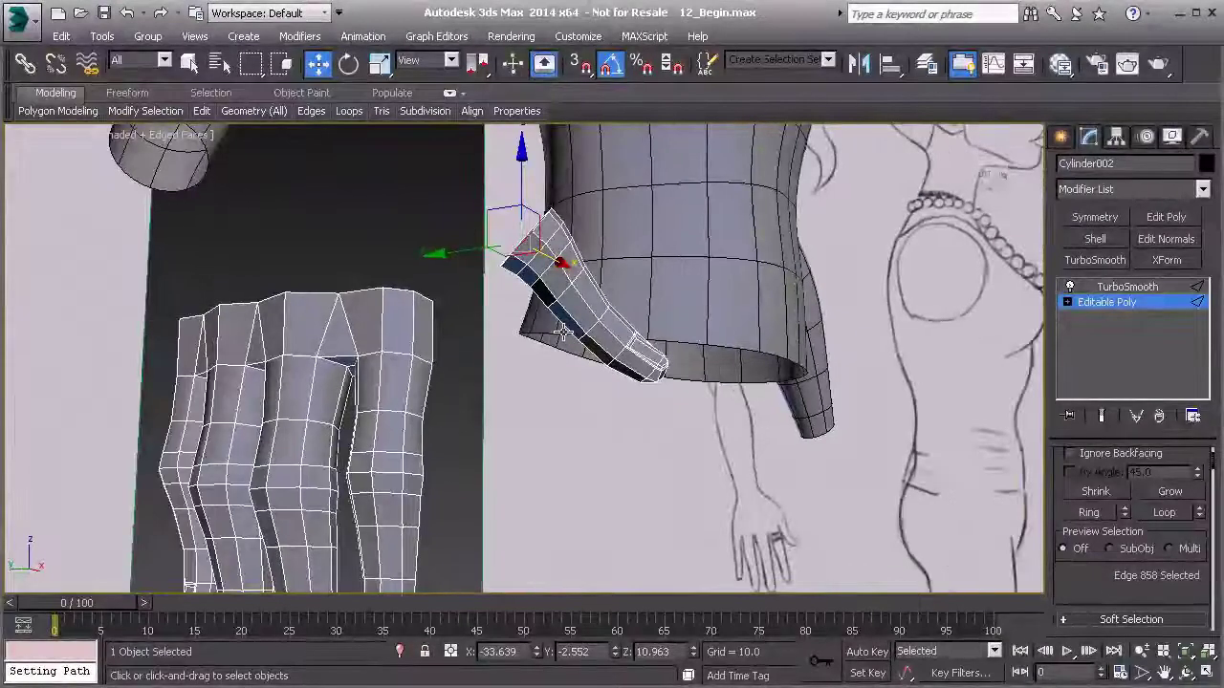
middle_click_drag(565, 311, 533, 327, "alt")
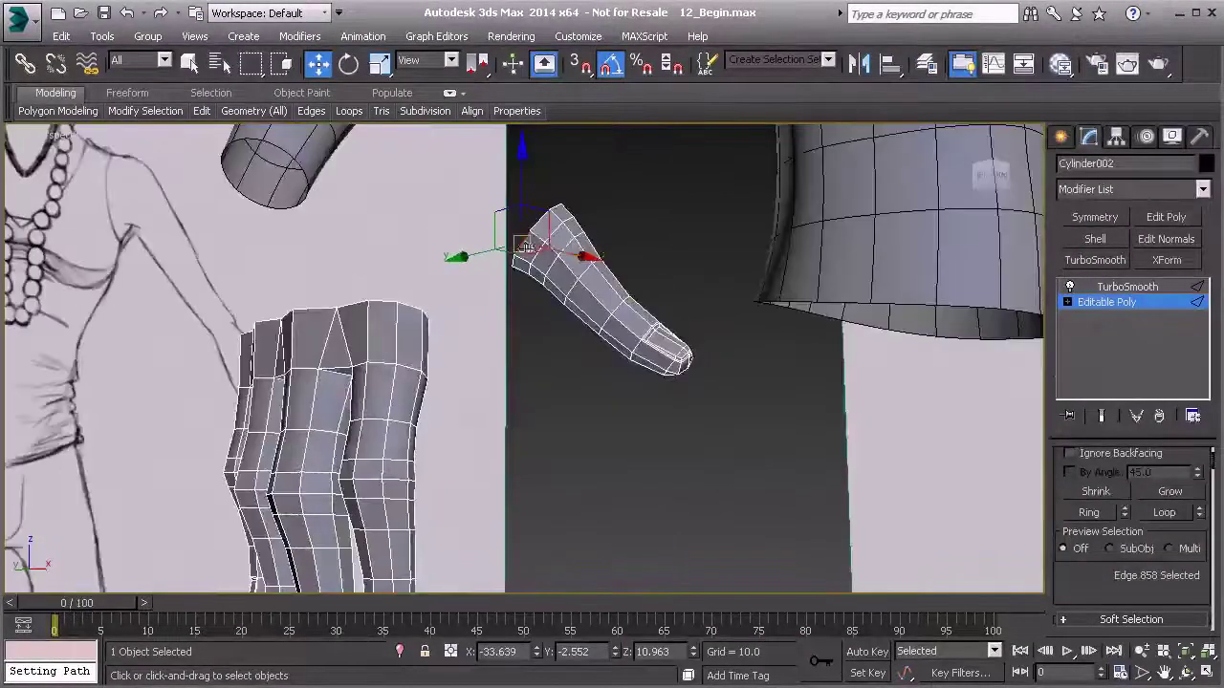
middle_click_drag(525, 247, 428, 332, "alt")
middle_click_drag(650, 293, 641, 325, "alt")
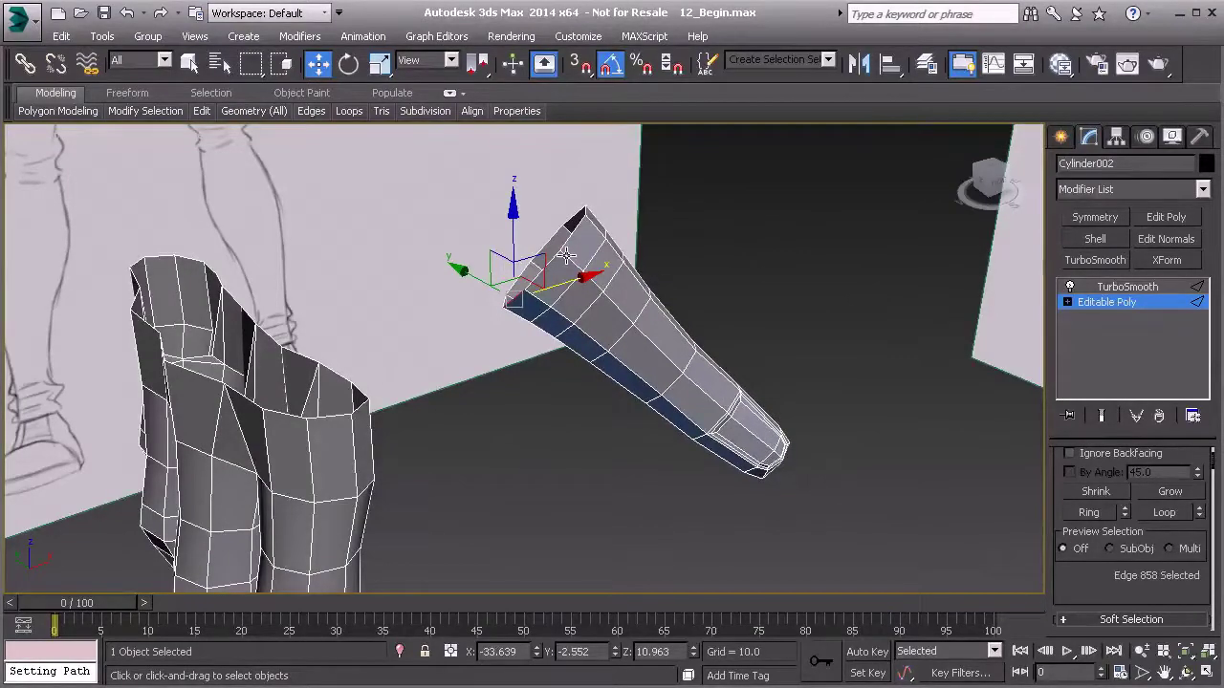
middle_click_drag(521, 277, 536, 263, "alt")
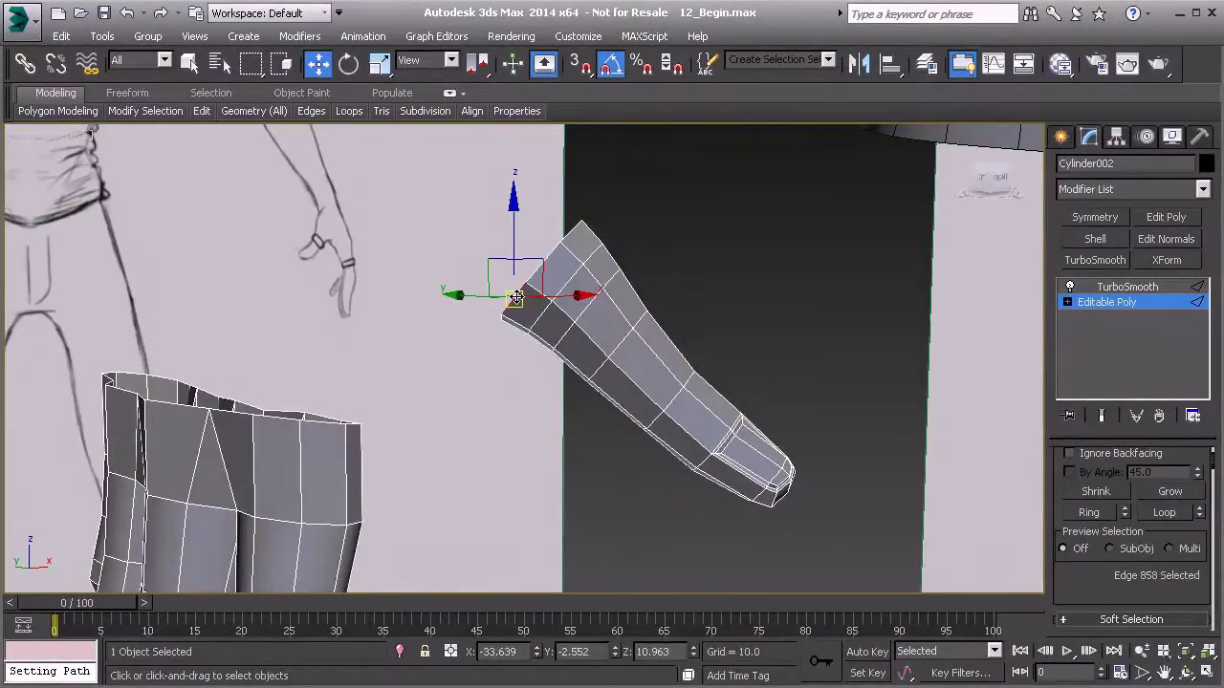
middle_click_drag(377, 400, 339, 277, "alt")
middle_click_drag(335, 219, 332, 315)
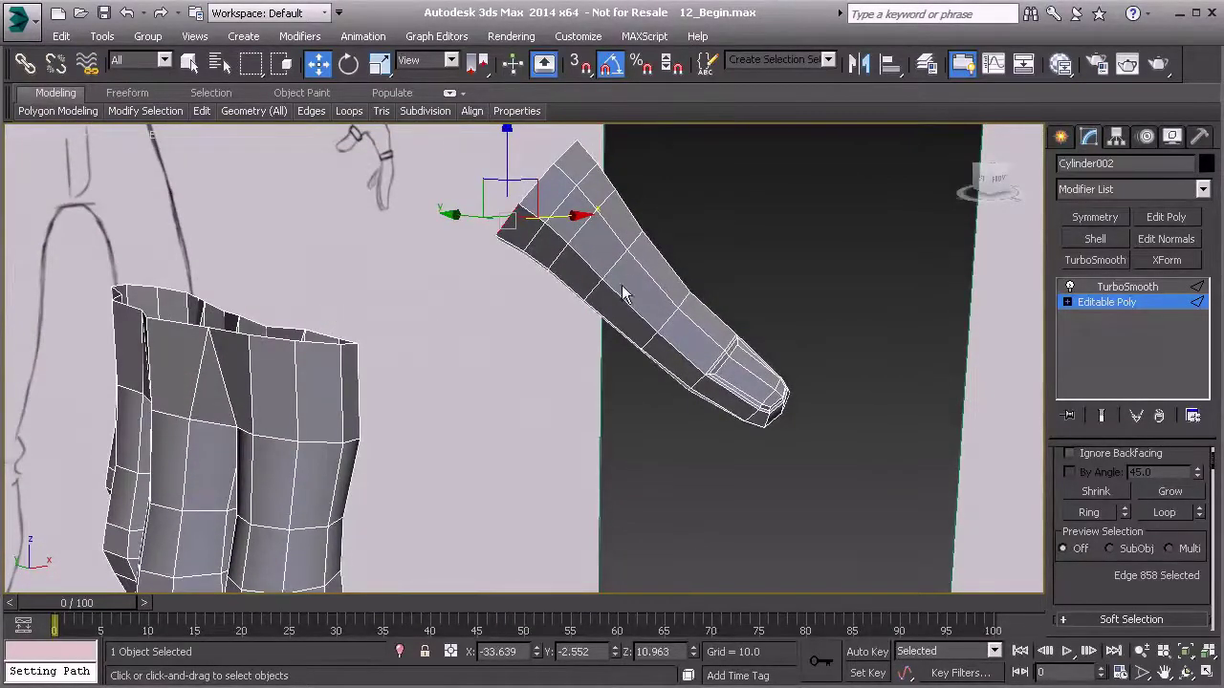
middle_click_drag(516, 206, 402, 404, "alt")
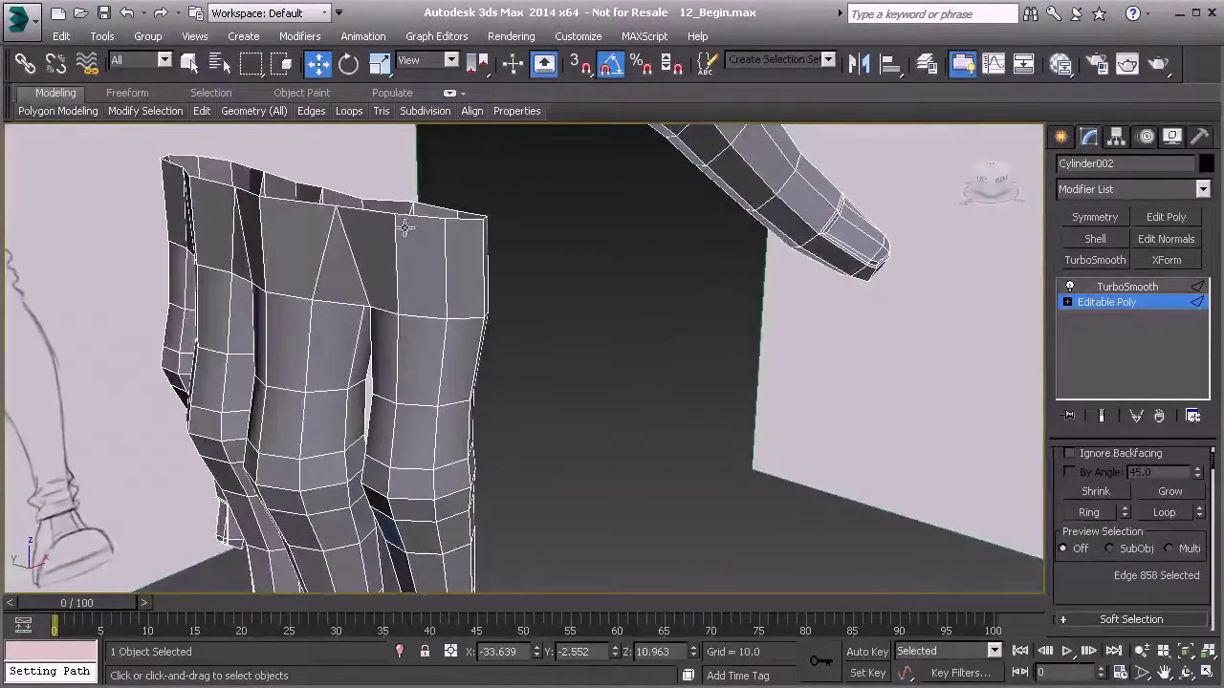
left_click(465, 221, "ctrl")
middle_click_drag(464, 221, 477, 172, "alt")
middle_click_drag(477, 172, 523, 287)
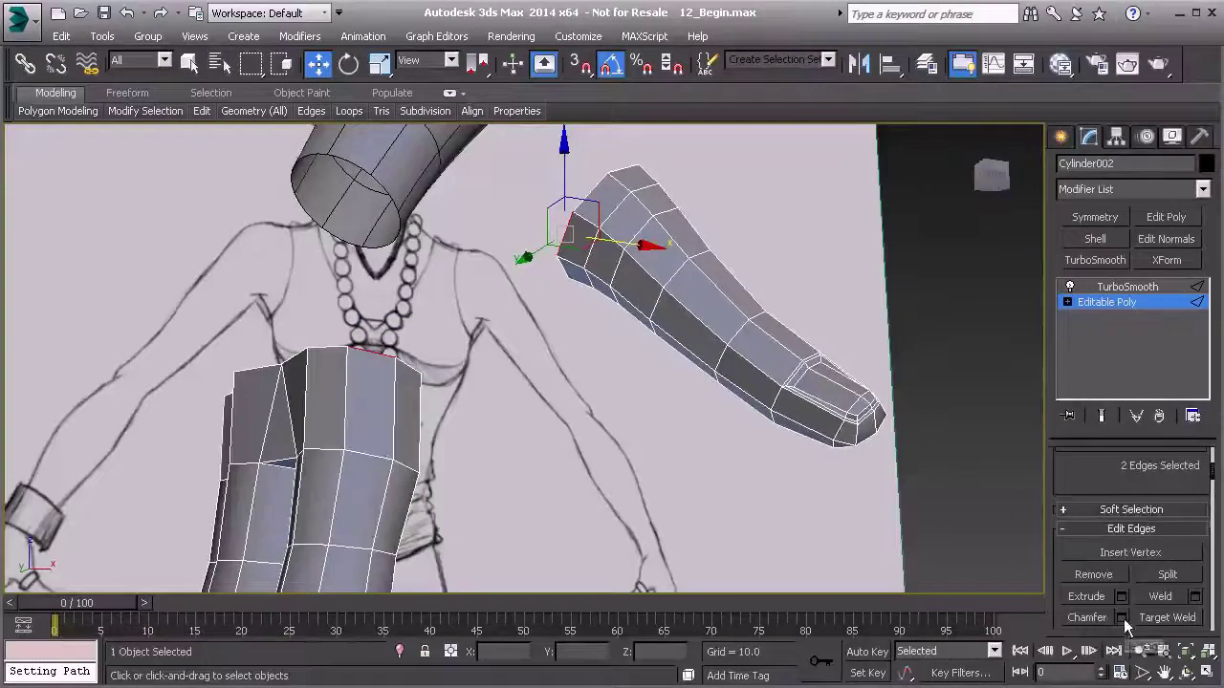
scroll(1124, 619, "down", 3)
left_click(1120, 584)
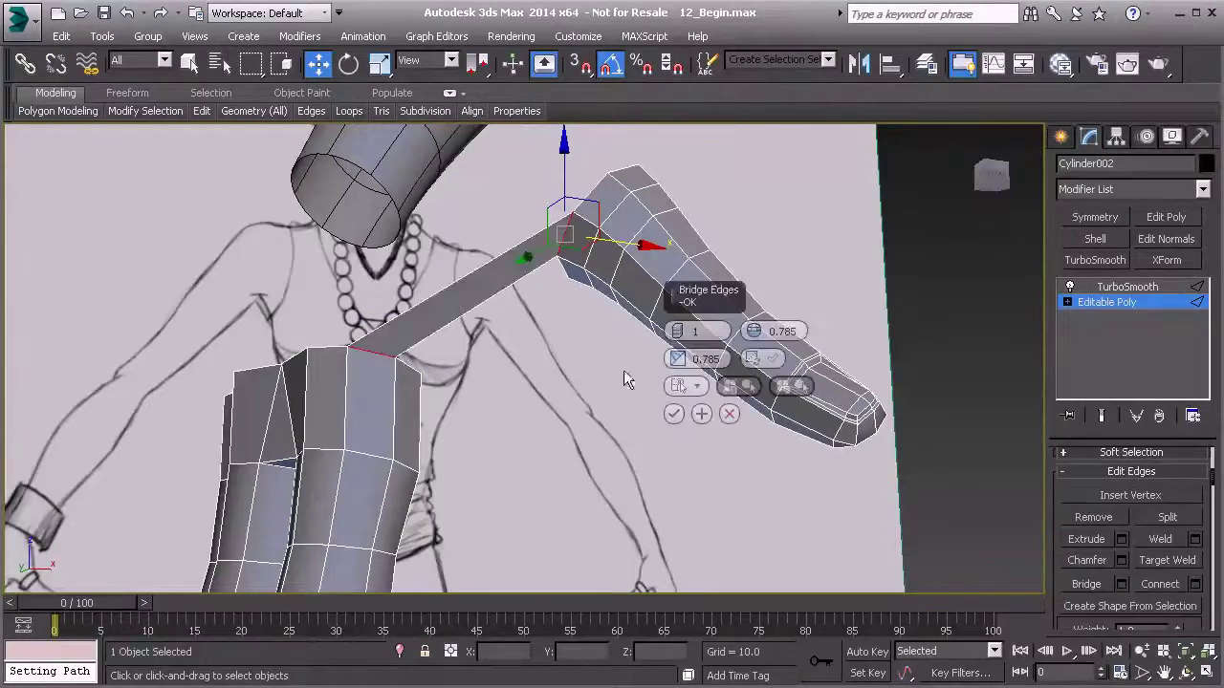
left_click(674, 413)
- Move the bridge's middle polygon outward so the strip arches between the thumb and the palm
key("4")
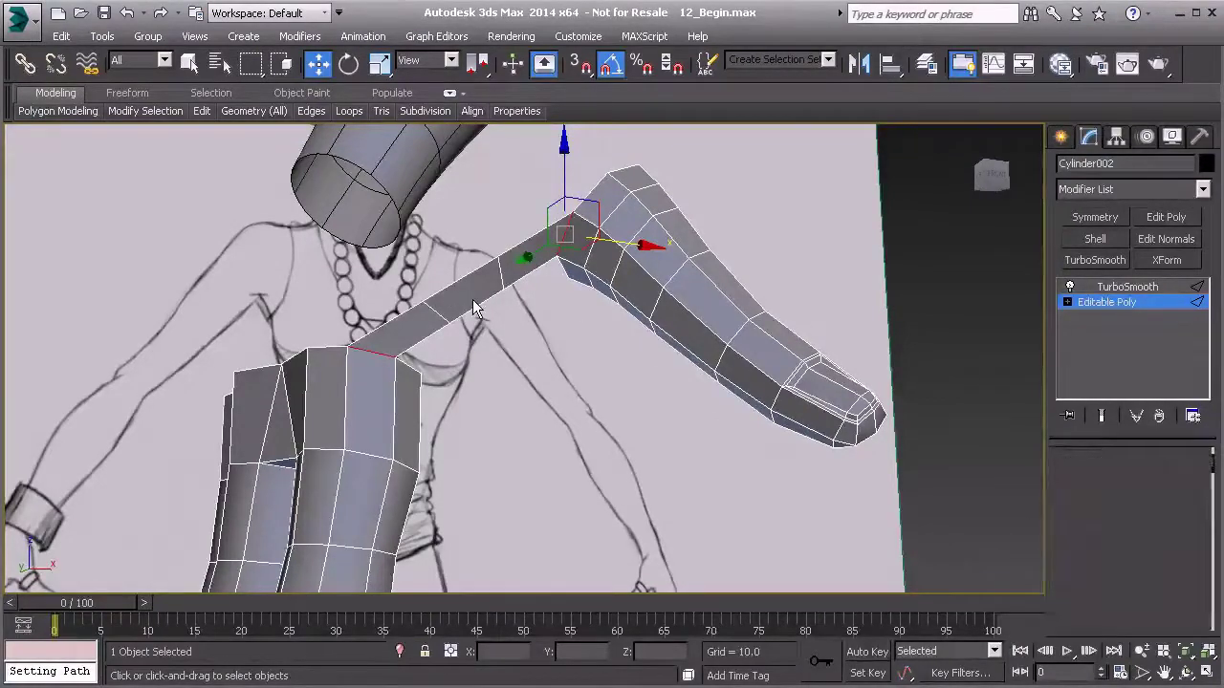
left_click(472, 294)
middle_click_drag(450, 279, 465, 247, "alt")
left_click_drag(466, 246, 453, 203)
middle_click_drag(452, 204, 558, 265, "alt")
left_click_drag(558, 265, 552, 260)
middle_click_drag(551, 260, 518, 228, "alt")
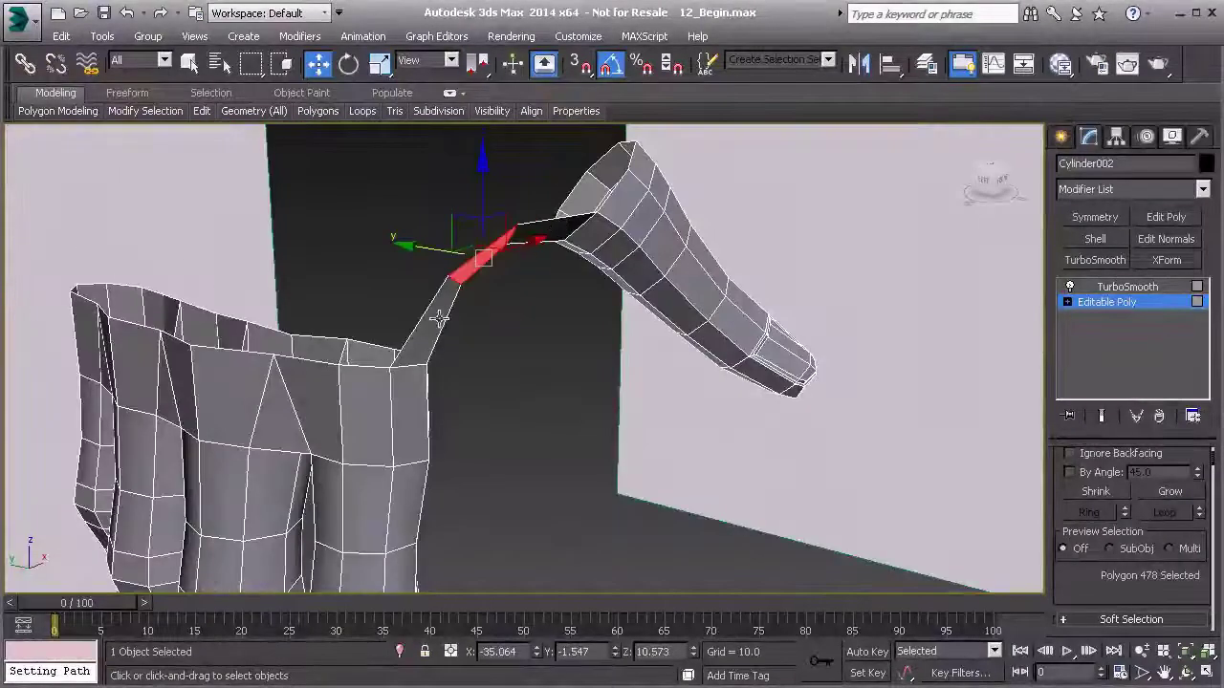
mouse_move(431, 331)
middle_mouse_down("alt")
mouse_move(469, 289)
mouse_move(449, 271)
mouse_move(359, 273)
mouse_move(424, 314)
middle_mouse_up("alt")
scroll(454, 277, "down", 4)
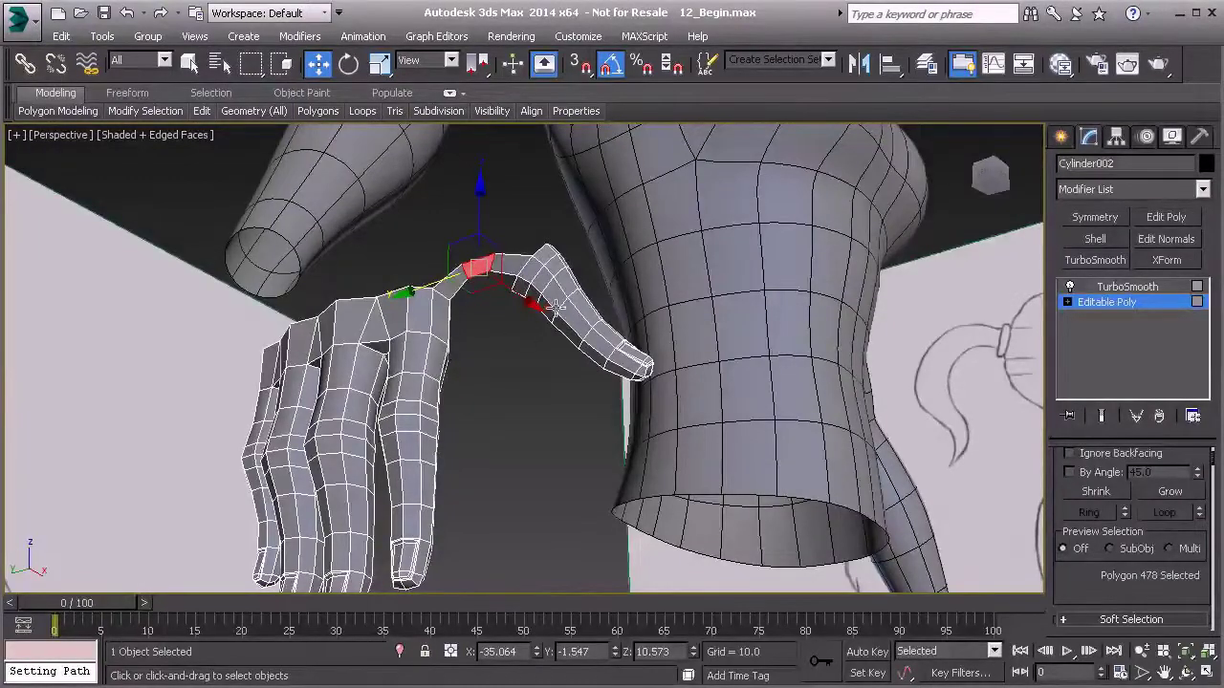
middle_click_drag(527, 325, 580, 303, "alt")
scroll(583, 316, "up", 4)
middle_click_drag(596, 353, 449, 367, "alt")
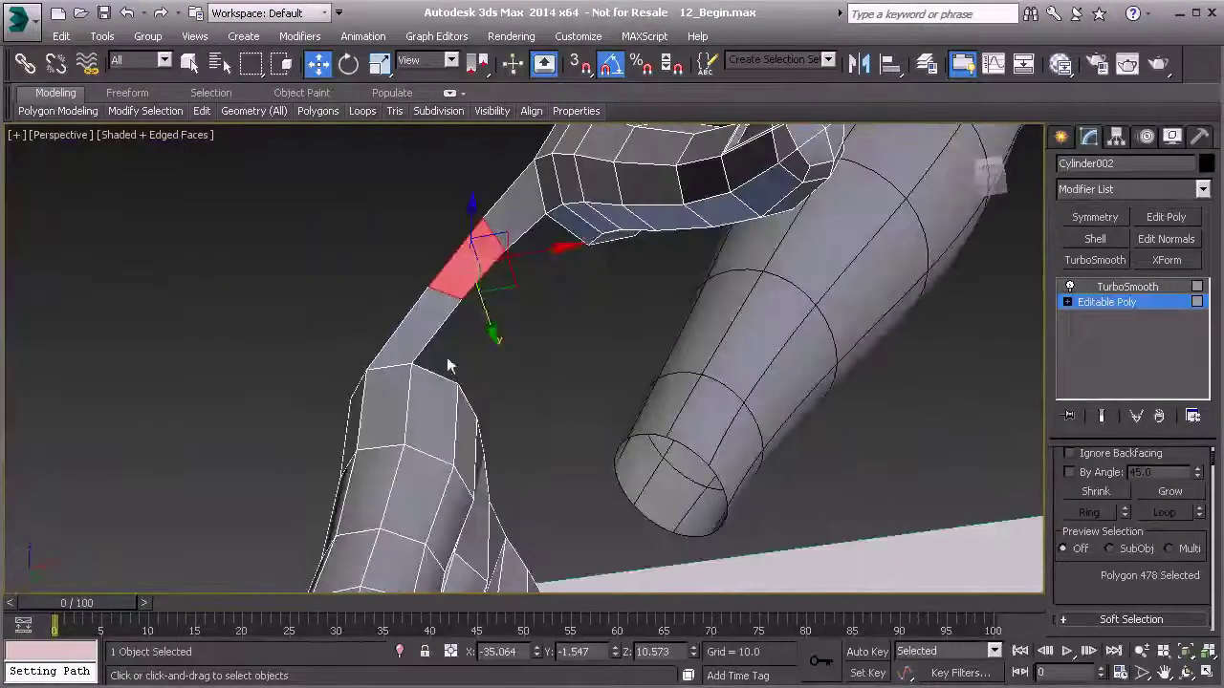
key("2")
left_click(554, 235)
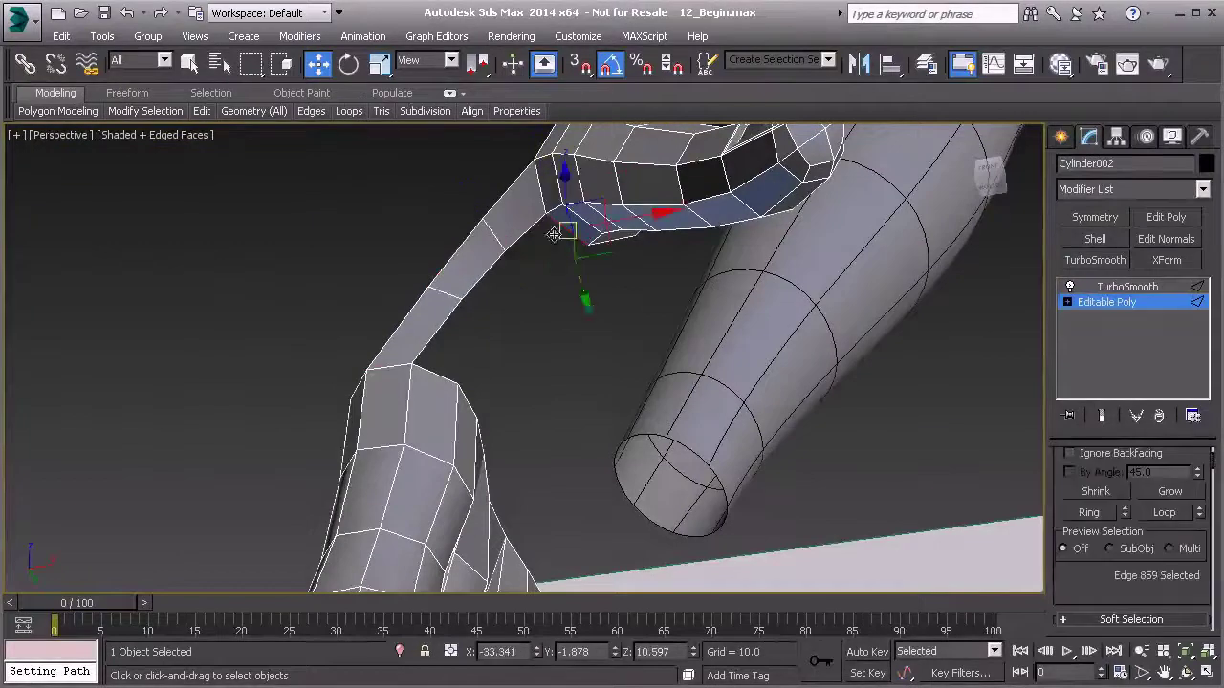
left_click(437, 373, "ctrl")
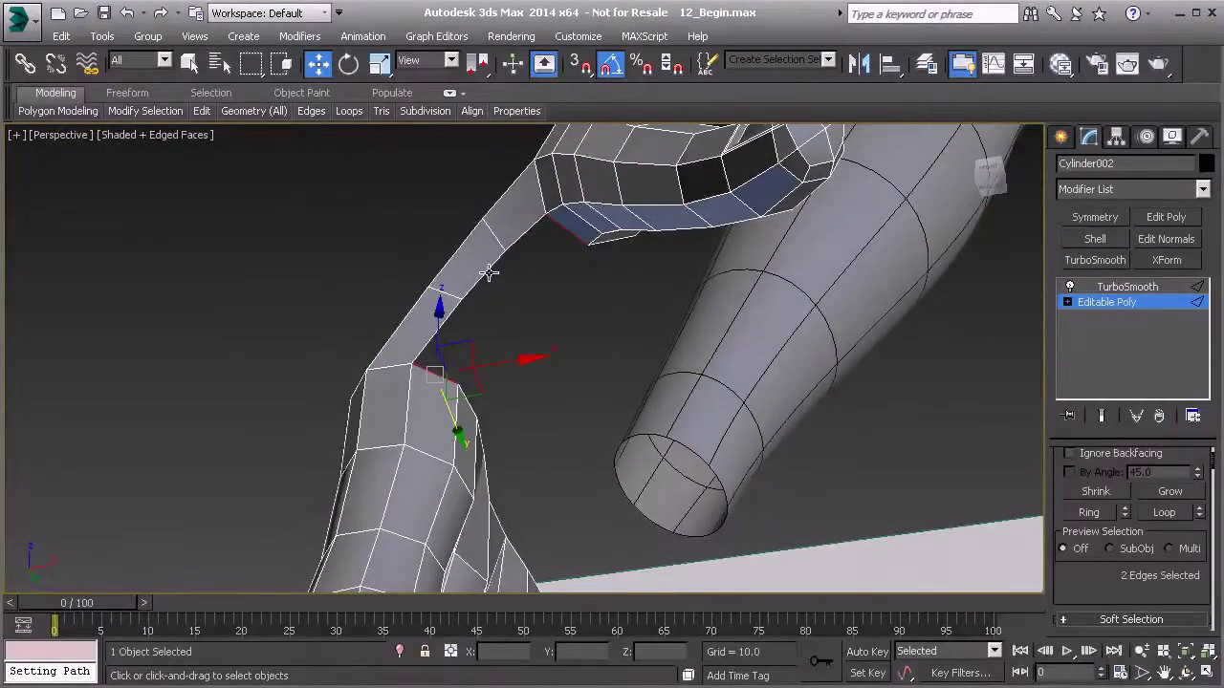
left_click(482, 281)
double_click(441, 328)
- Extrude the bridge strip's three palm-side border edges into a second row of polygons and shift the row along X
left_click(448, 310)
left_click(486, 272, "ctrl")
left_click(515, 239, "ctrl")
middle_click_drag(535, 270, 503, 269, "alt")
left_click_drag(483, 225, 481, 248, "shift")
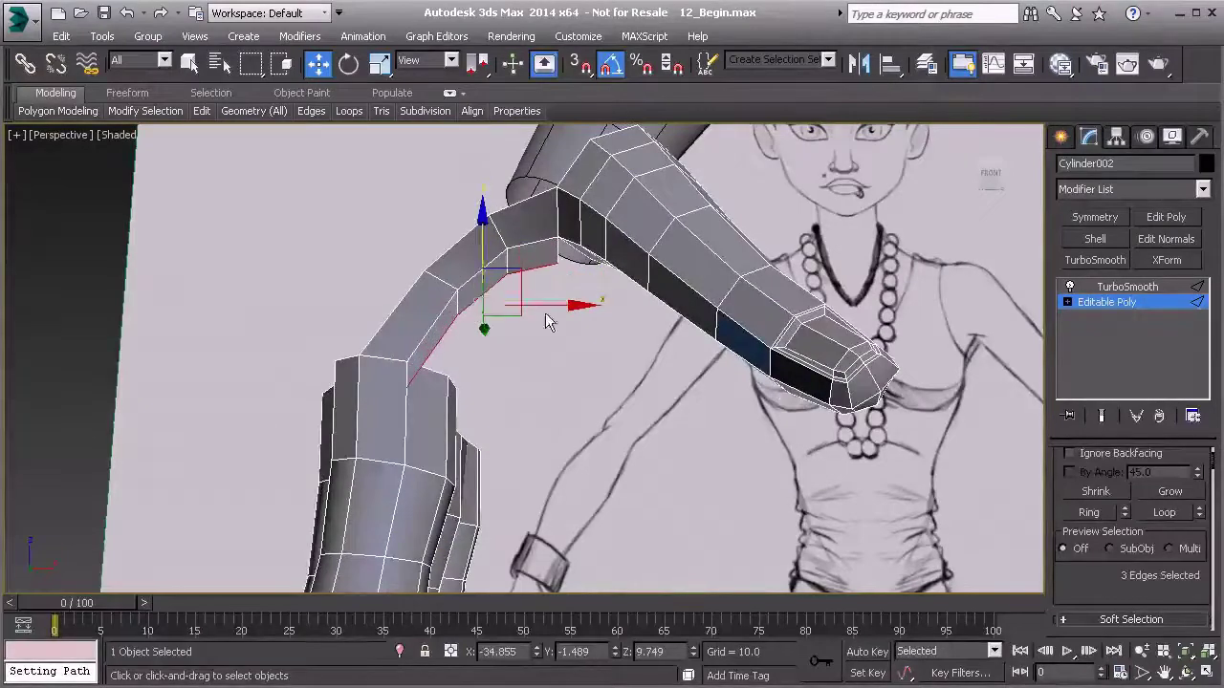
left_click_drag(555, 304, 578, 302)
middle_click_drag(578, 302, 437, 240, "alt")
left_click_drag(574, 318, 585, 319)
middle_click_drag(555, 299, 562, 322, "alt")
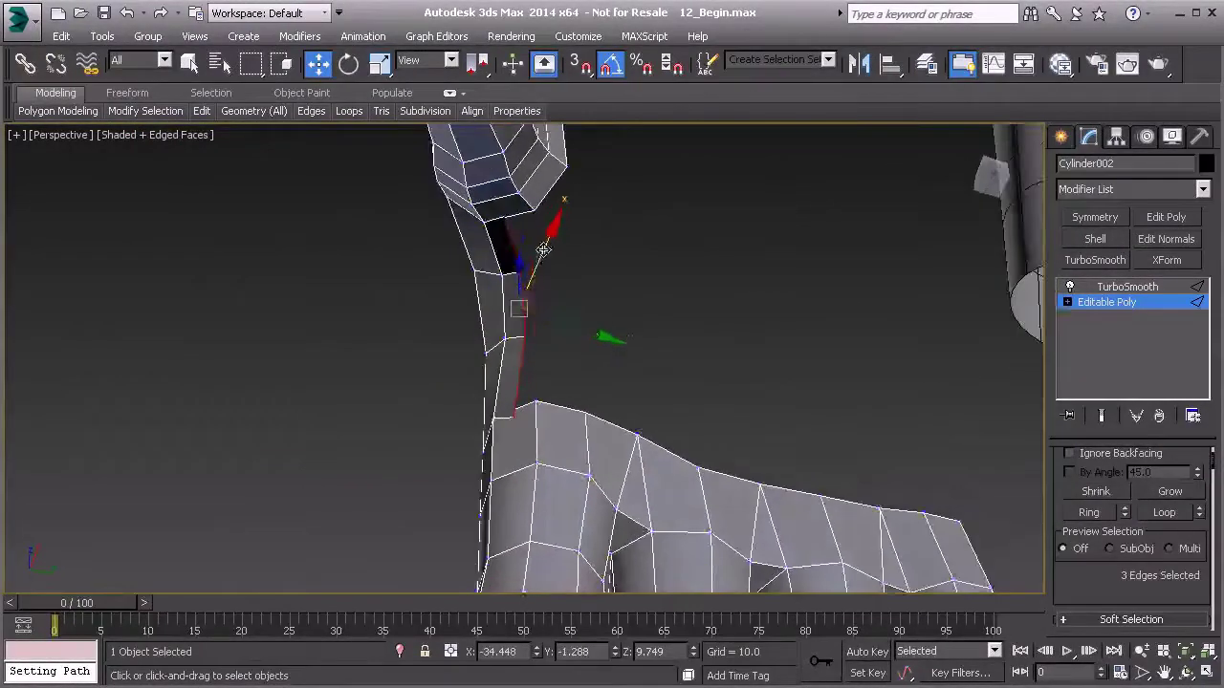
- Target-weld the new row's two end vertices to the adjacent rim vertices of the thumb and the index finger
key("1")
scroll(507, 239, "up", 8)
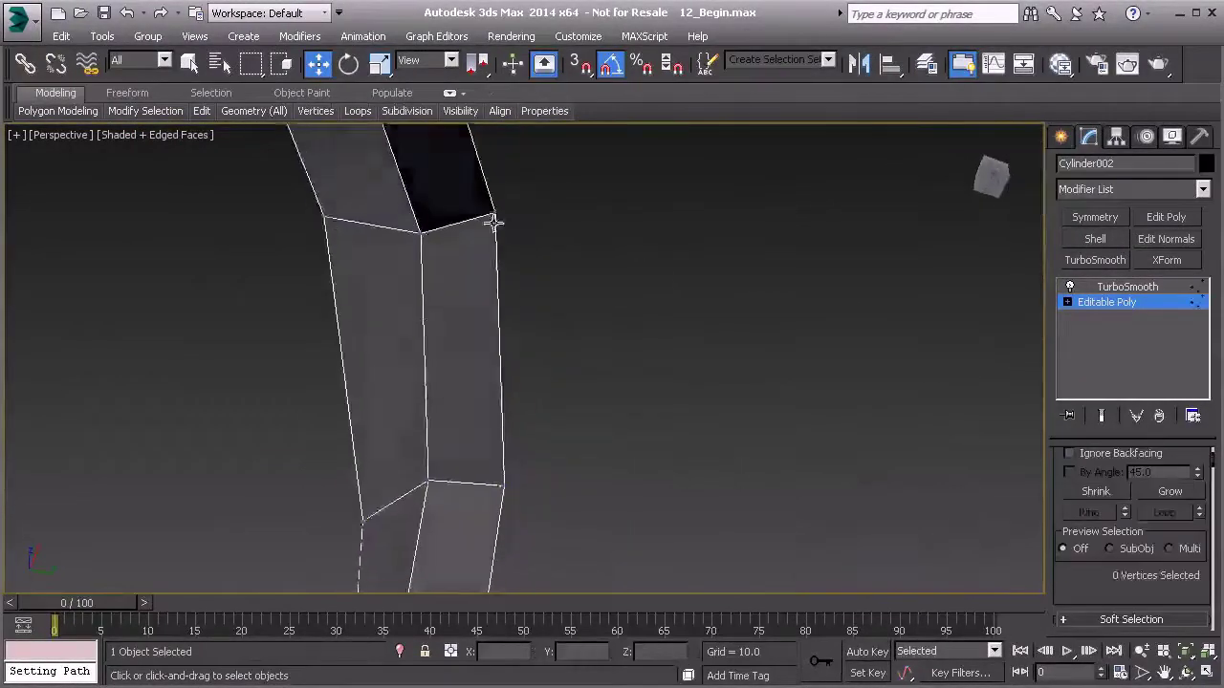
scroll(494, 222, "down", 6)
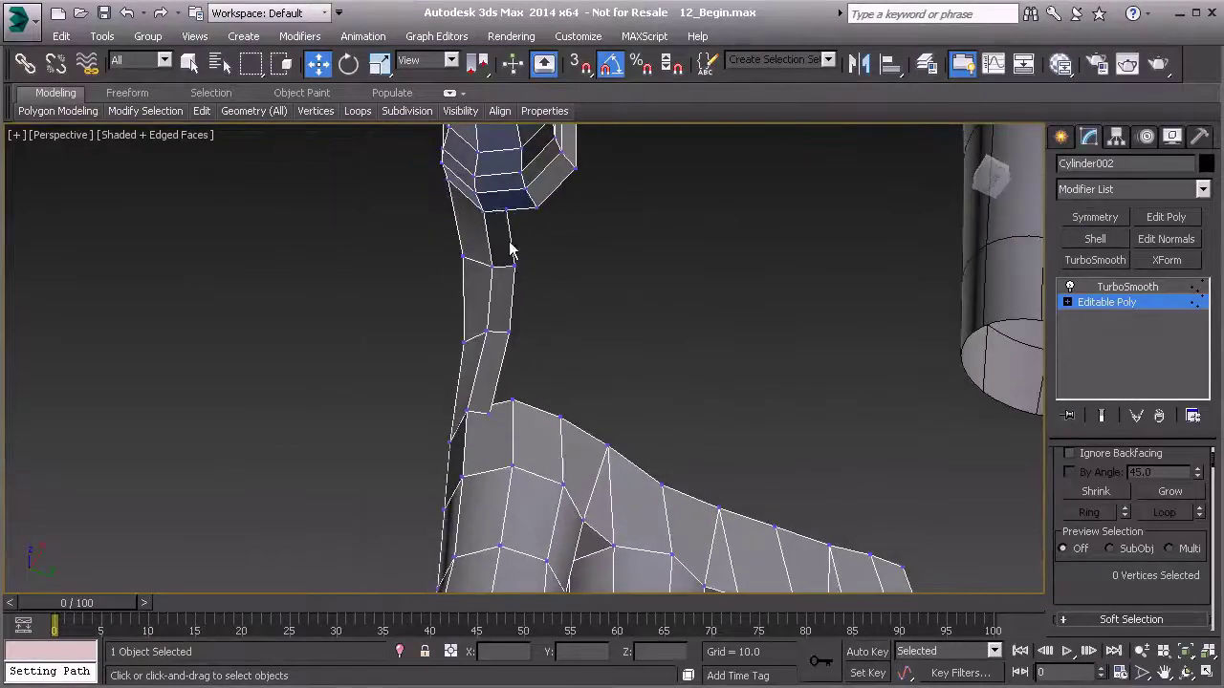
right_click(509, 251)
left_click(402, 354)
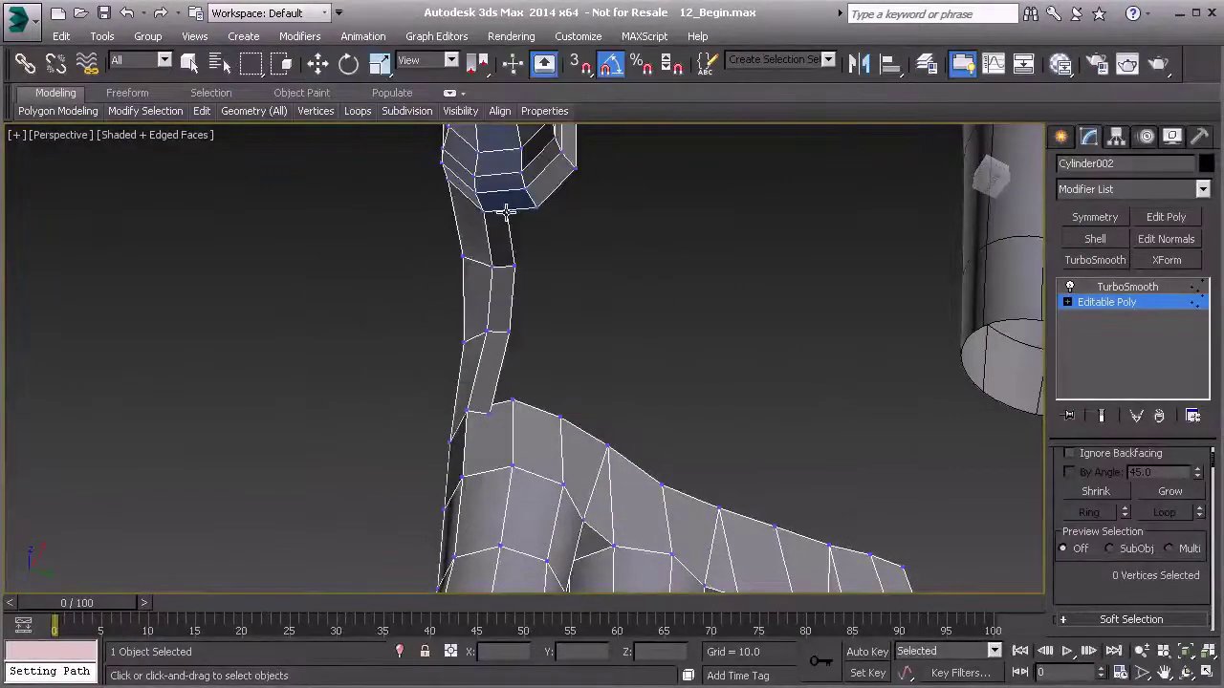
left_click(535, 207)
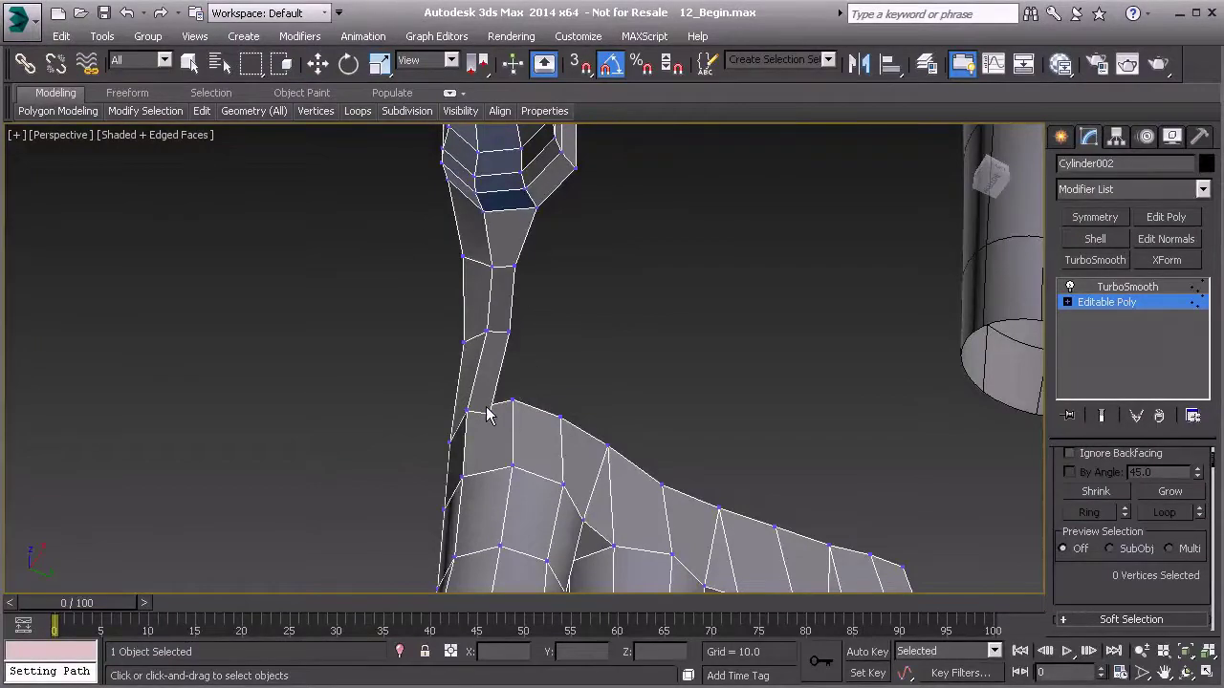
left_click(514, 400)
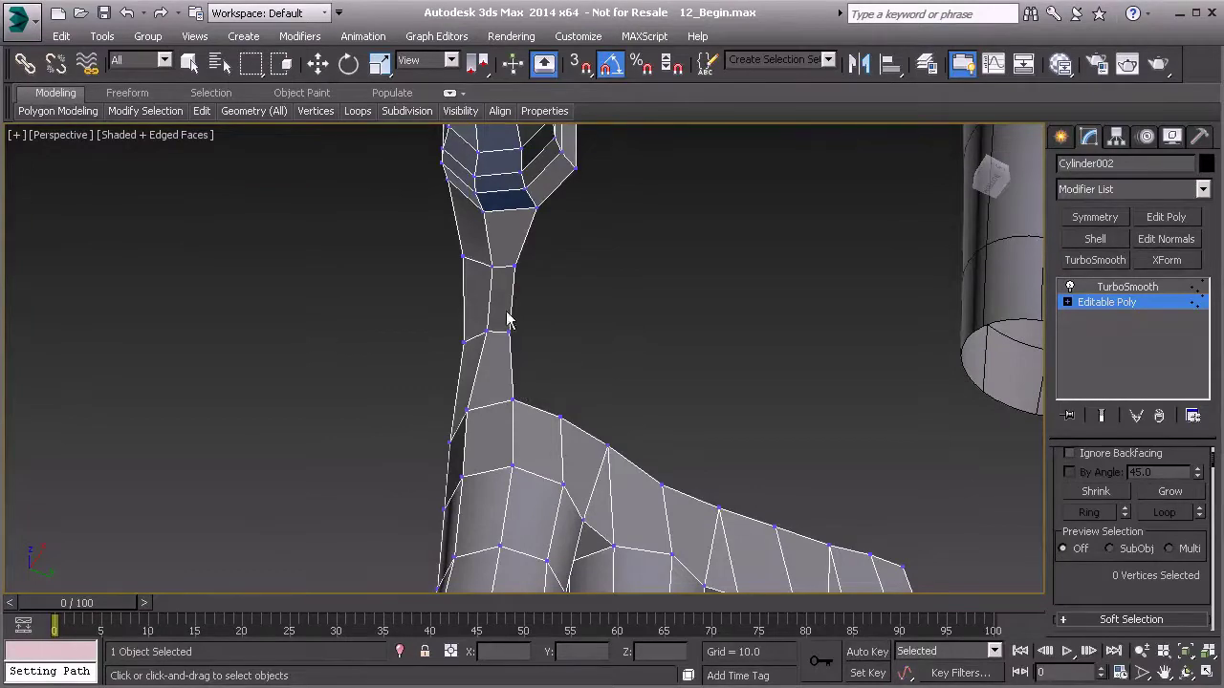
- Adjust the two middle vertices on the outer border of the strip between the thumb and the index finger
middle_click_drag(486, 300, 590, 410, "alt")
scroll(521, 388, "down", 4)
middle_click_drag(520, 388, 598, 343, "alt")
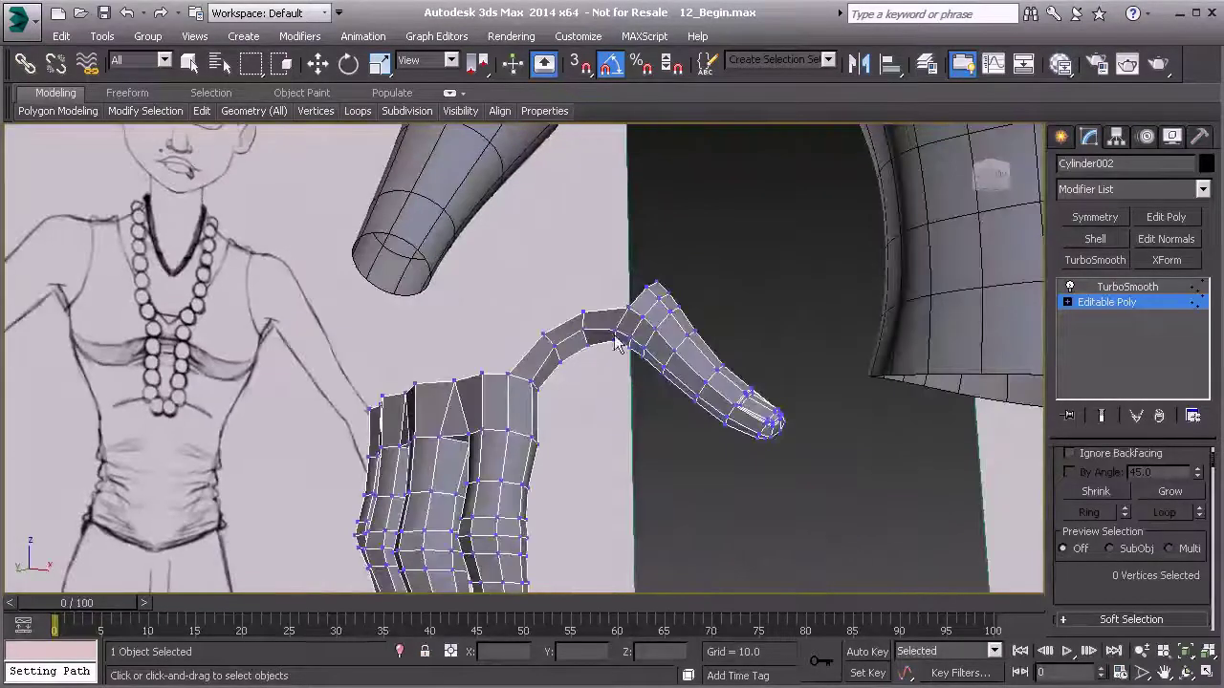
mouse_move(601, 328)
middle_mouse_down("alt")
mouse_move(365, 322)
mouse_move(430, 319)
mouse_move(434, 278)
middle_mouse_up("alt")
scroll(444, 314, "up", 4)
middle_click_drag(491, 387, 388, 313)
key("w")
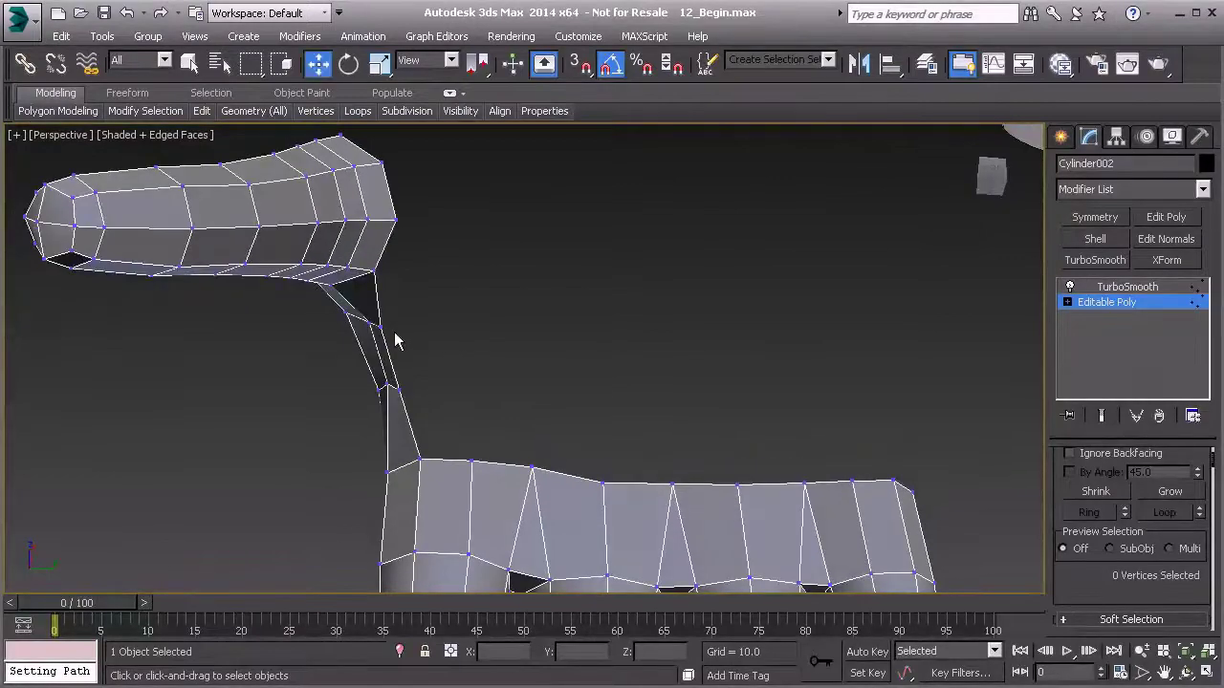
left_click(381, 327)
left_click(392, 390)
middle_click_drag(402, 390, 466, 411, "alt")
left_click_drag(466, 411, 470, 411)
scroll(470, 412, "down", 5)
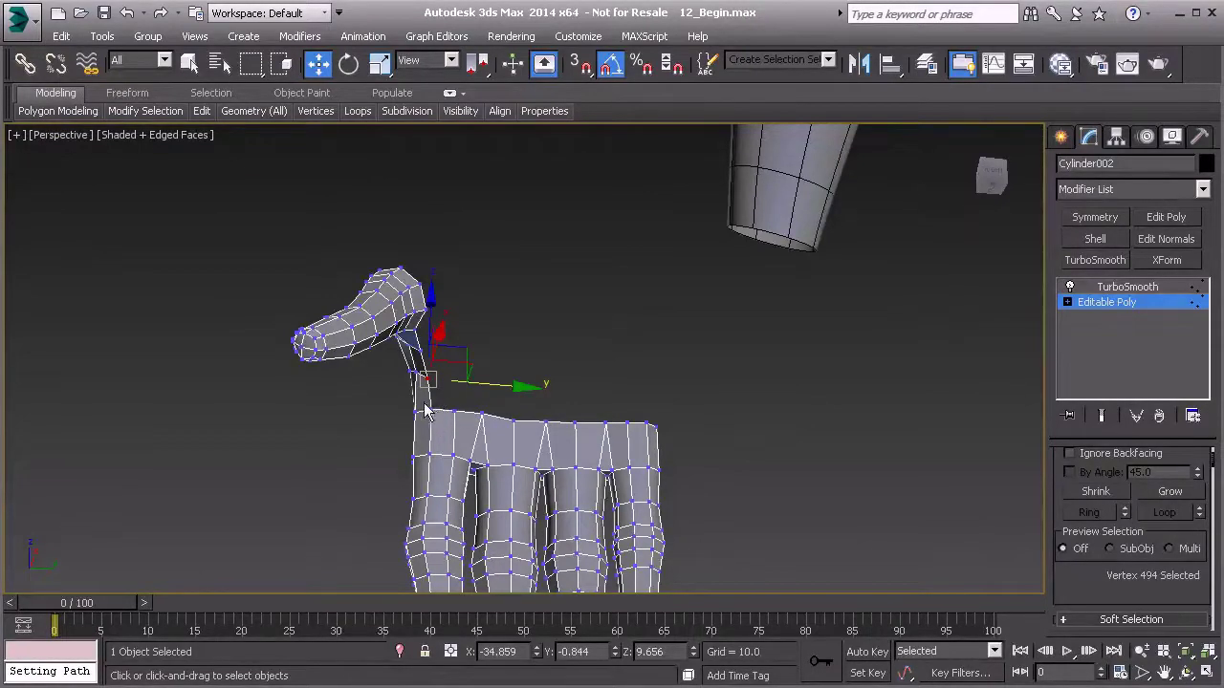
scroll(457, 413, "up", 3)
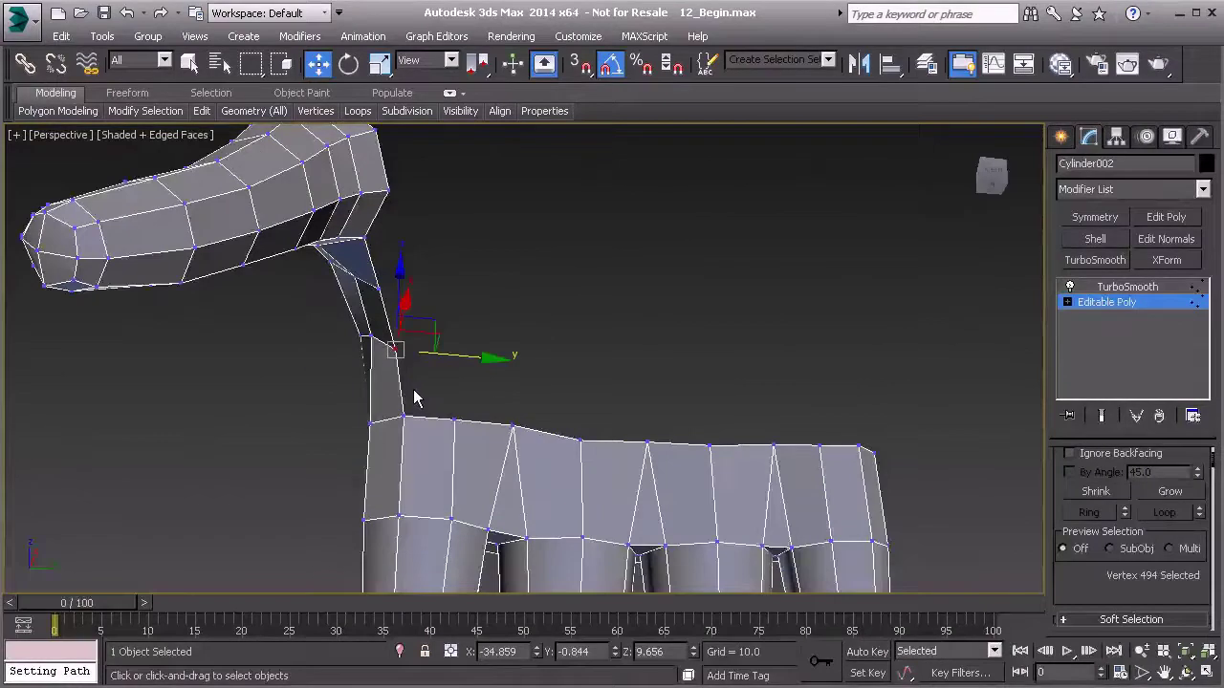
- Extrude the strip's border edge nearest the index finger along Y across the palm side and adjust its position
key("2")
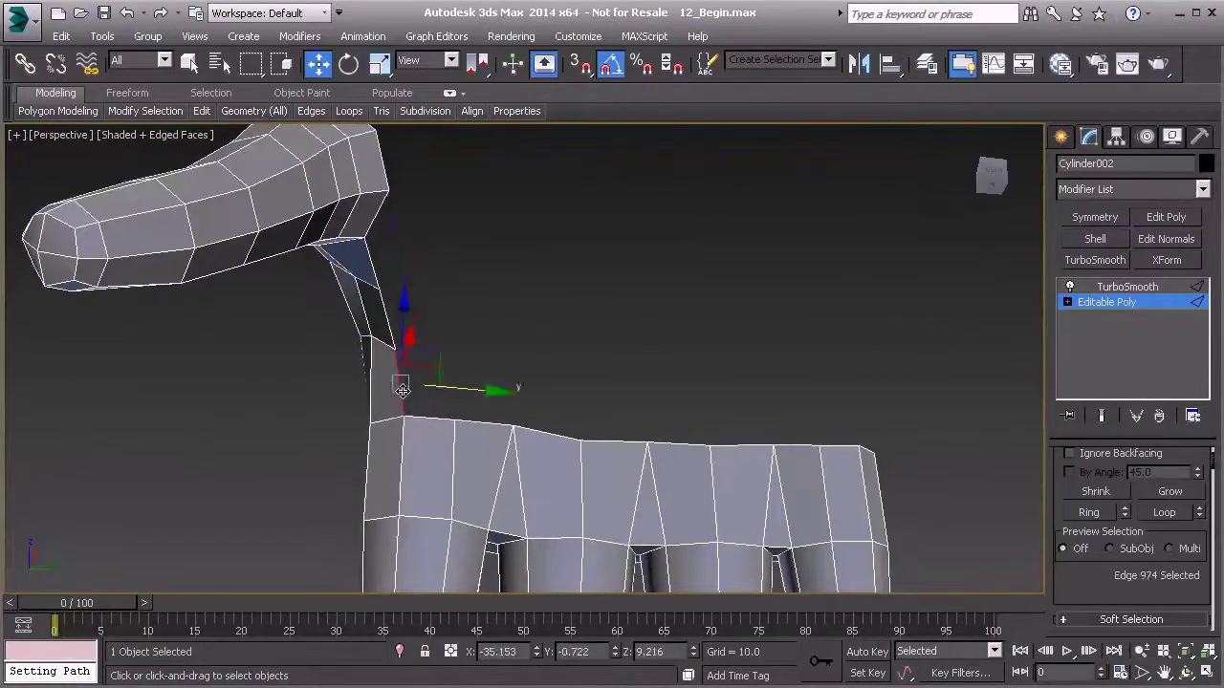
scroll(399, 382, "up", 1)
left_click_drag(452, 386, 502, 385, "shift")
middle_click_drag(521, 397, 411, 525, "alt")
left_click_drag(398, 400, 379, 405)
- Target-weld the extruded polygon's loose lower corner vertex to the adjacent rim vertex of the index finger
scroll(478, 428, "up", 2)
scroll(478, 428, "down", 1)
scroll(473, 429, "up", 1)
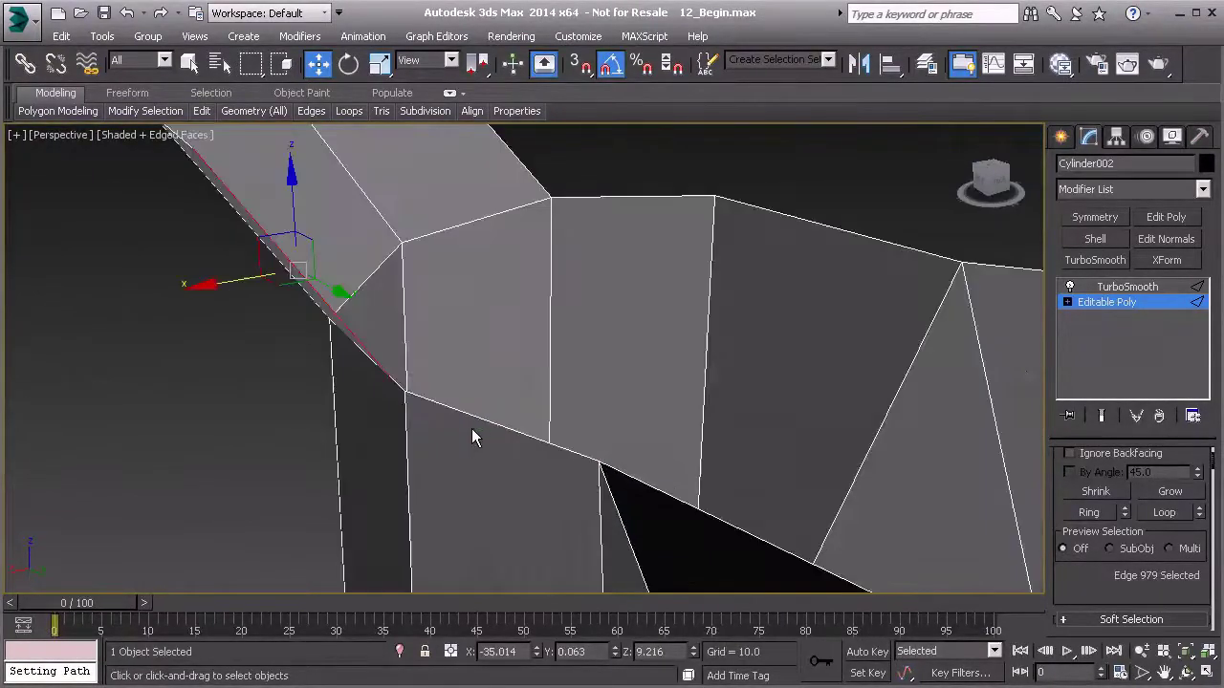
key("z")
middle_click_drag(453, 426, 516, 360, "alt")
middle_click_drag(529, 493, 509, 410)
middle_click_drag(510, 410, 532, 426, "alt")
right_click(560, 454)
left_click(637, 291)
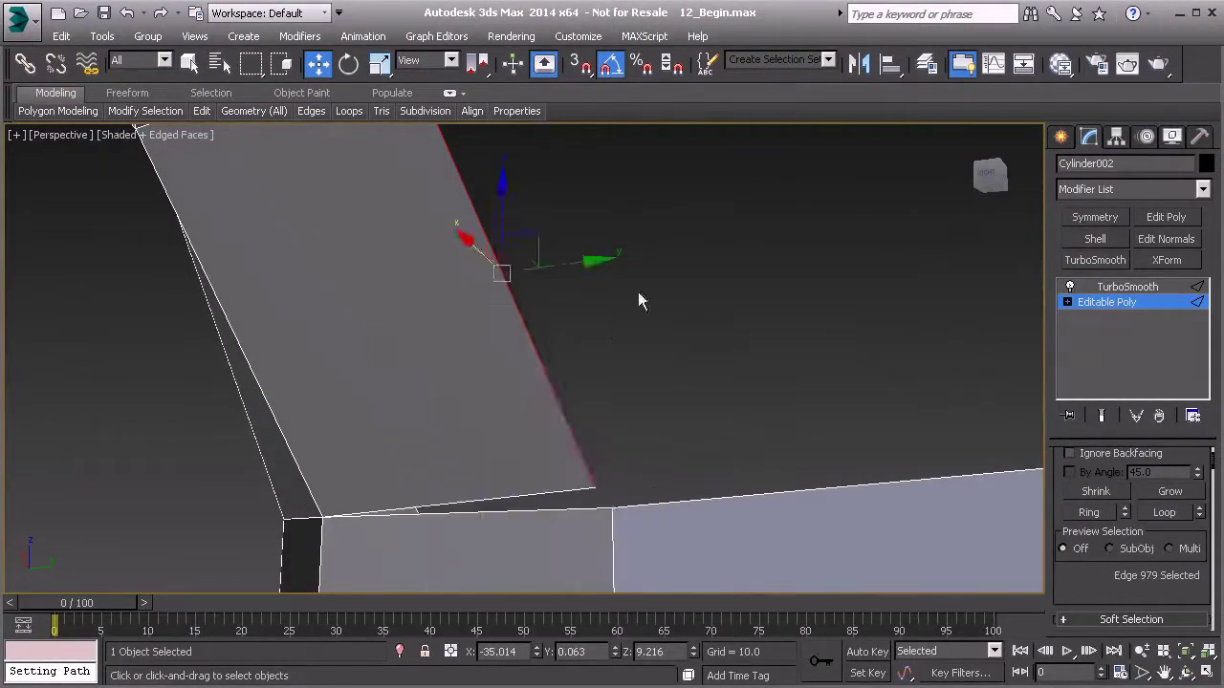
key("1")
right_click(618, 325)
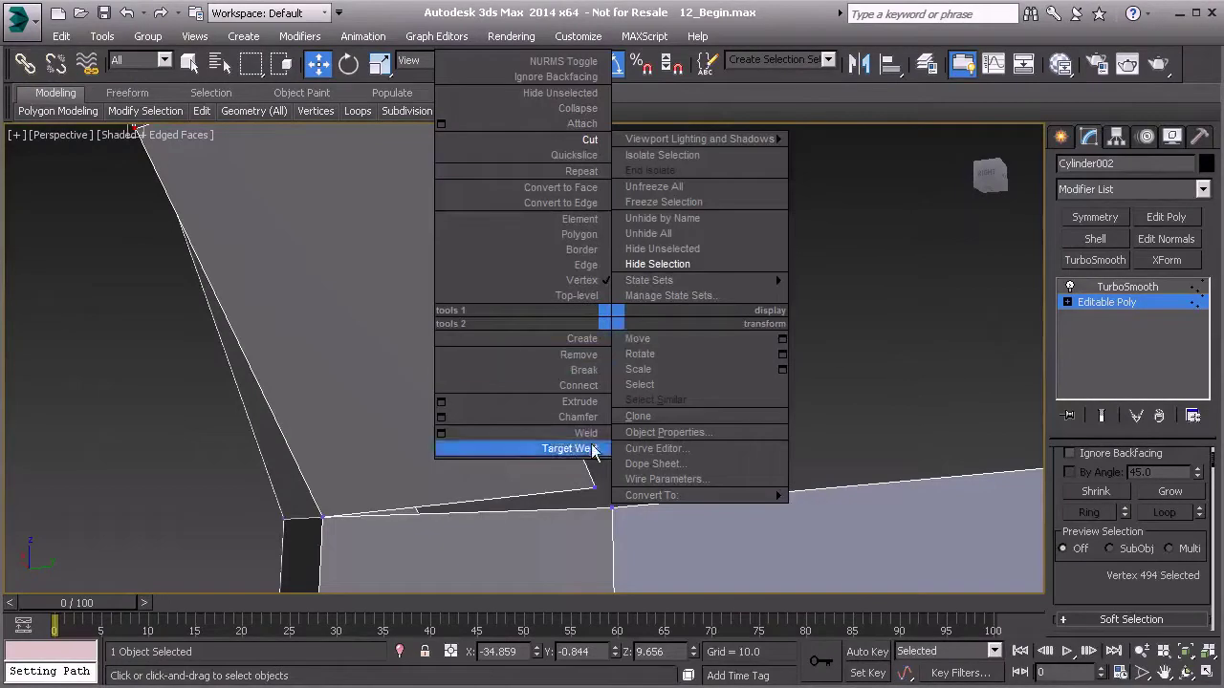
left_click(588, 454)
left_click(615, 509)
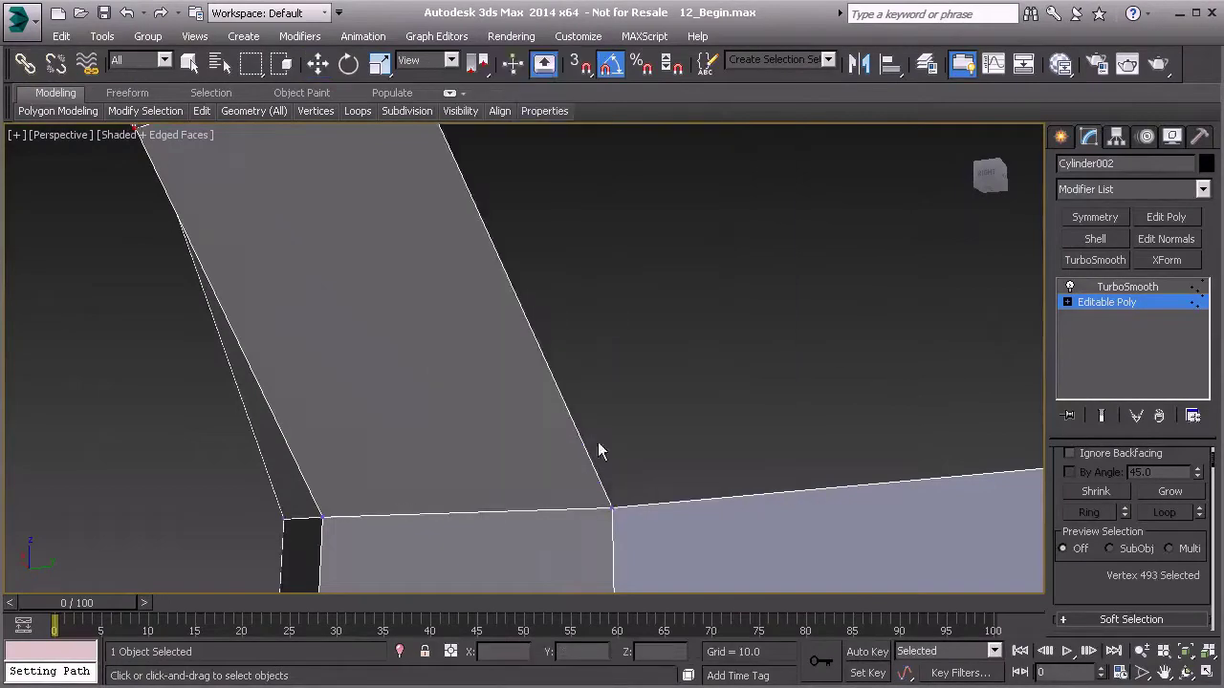
- Adjust the upper vertices of the welded polygon so it curves smoothly from the thumb strip onto the index finger's rim
scroll(572, 402, "down", 2)
middle_click_drag(524, 395, 467, 349, "alt")
scroll(550, 401, "down", 2)
scroll(517, 351, "down", 1)
key("w")
left_click_drag(407, 359, 401, 359)
middle_click_drag(411, 374, 525, 339, "alt")
left_click_drag(524, 344, 534, 345)
middle_click_drag(510, 325, 523, 295, "alt")
left_click_drag(478, 292, 478, 312)
middle_click_drag(486, 347, 474, 356, "alt")
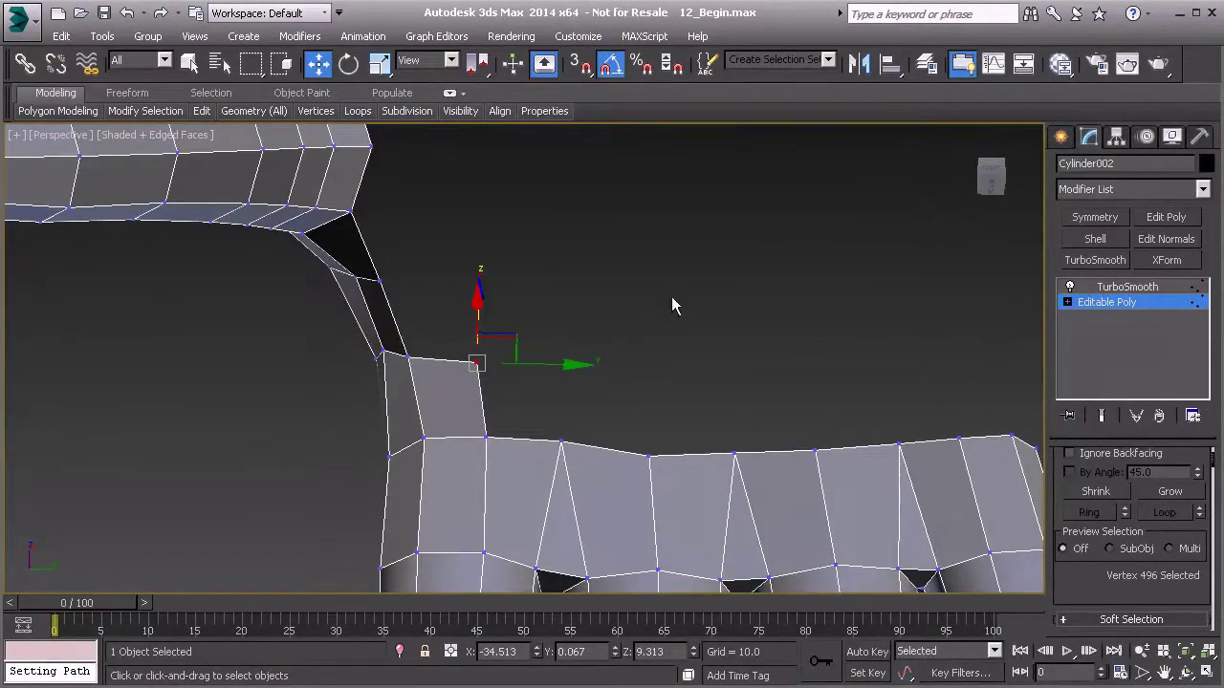
- Extrude the welded polygon's free side edge across the palm and upward into two more polygons
scroll(669, 201, "down", 4)
middle_click_drag(662, 236, 653, 263, "alt")
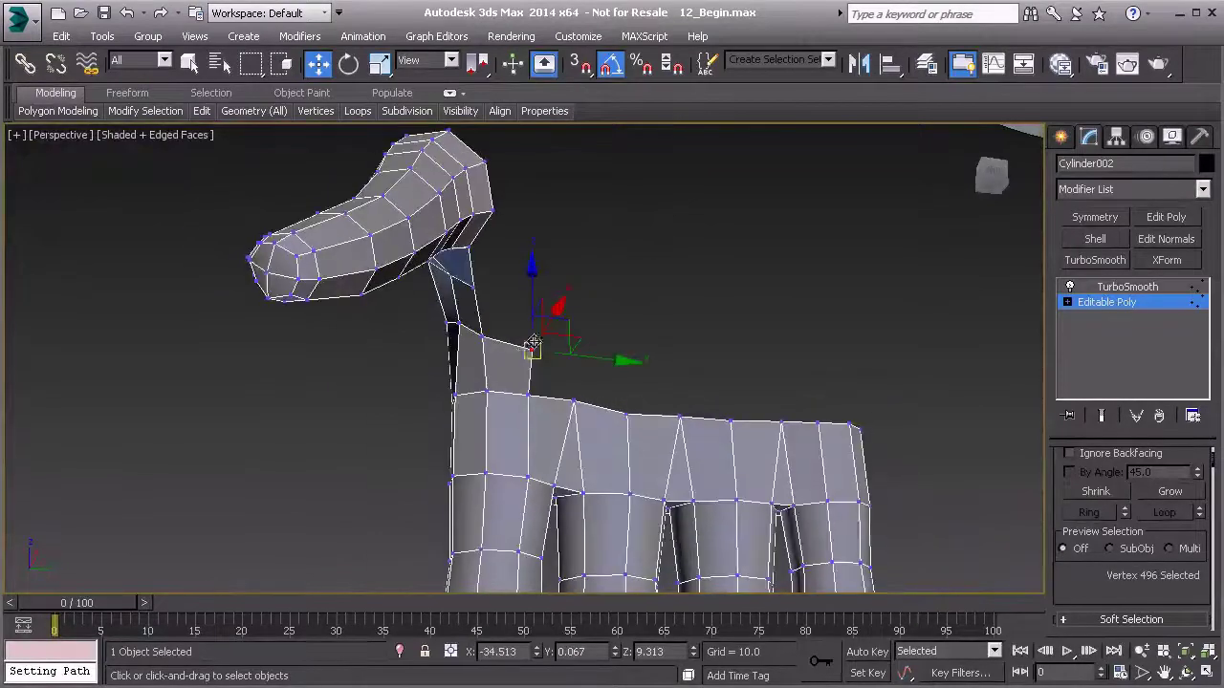
middle_click_drag(673, 144, 647, 243, "alt")
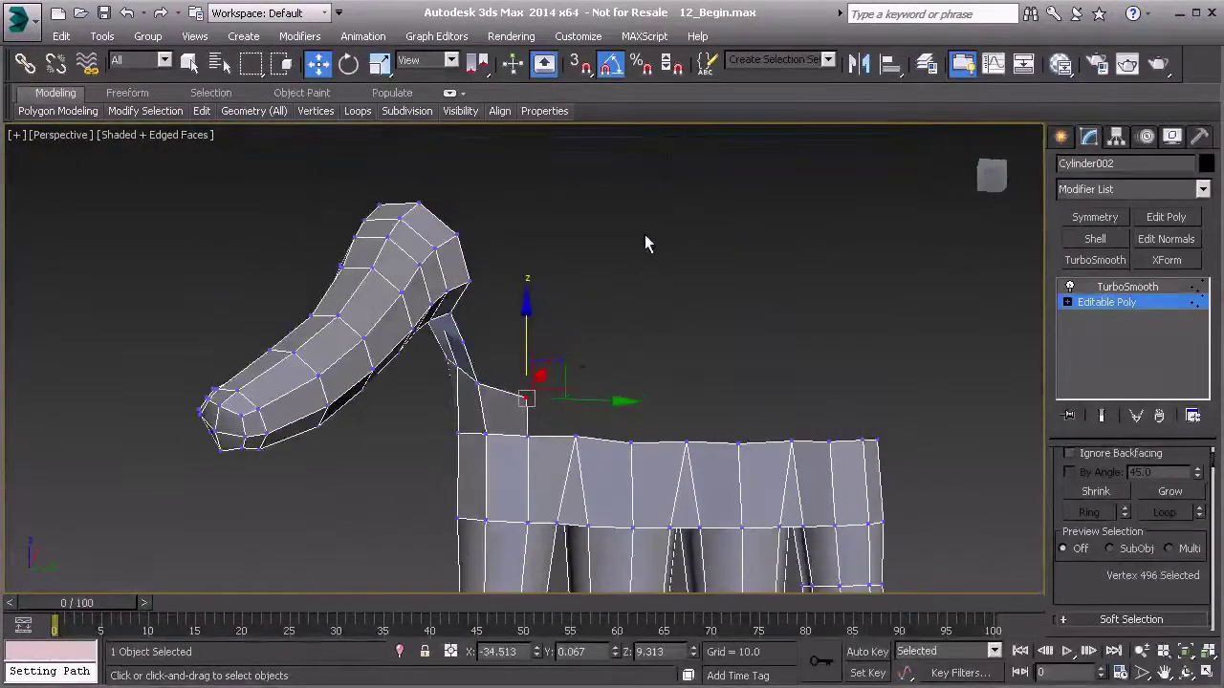
key("2")
left_click(527, 419)
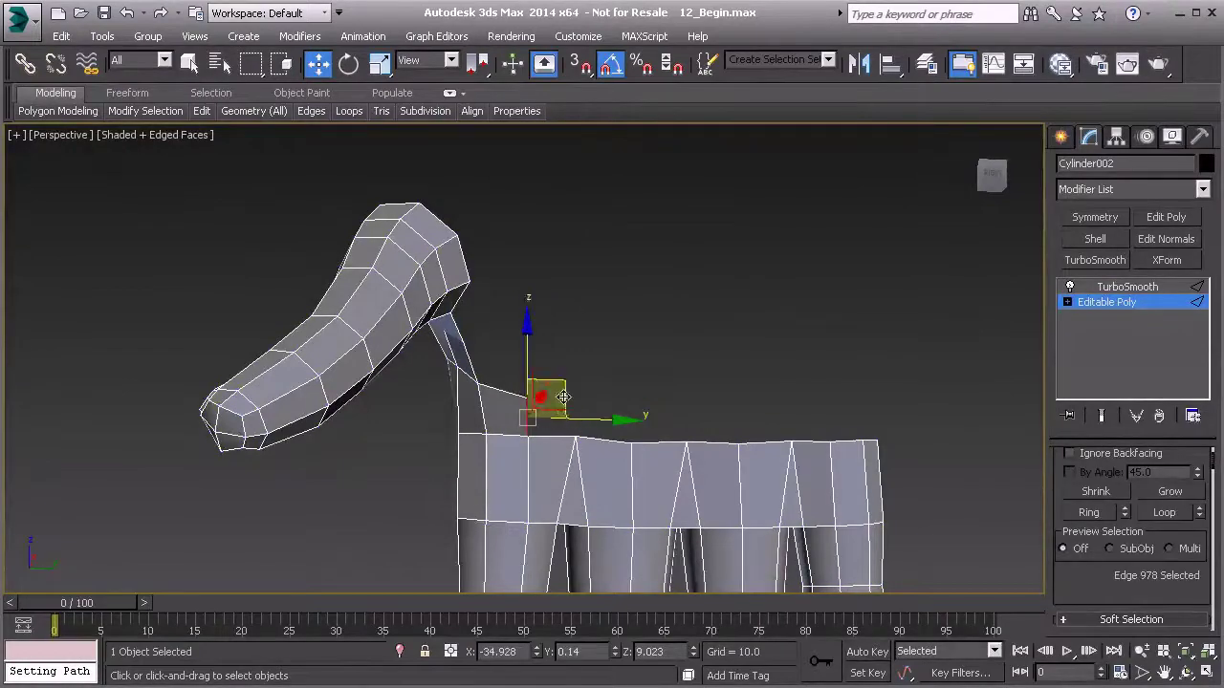
middle_click_drag(556, 409, 578, 411, "alt")
left_click_drag(579, 411, 674, 281, "shift")
middle_click_drag(641, 368, 588, 293)
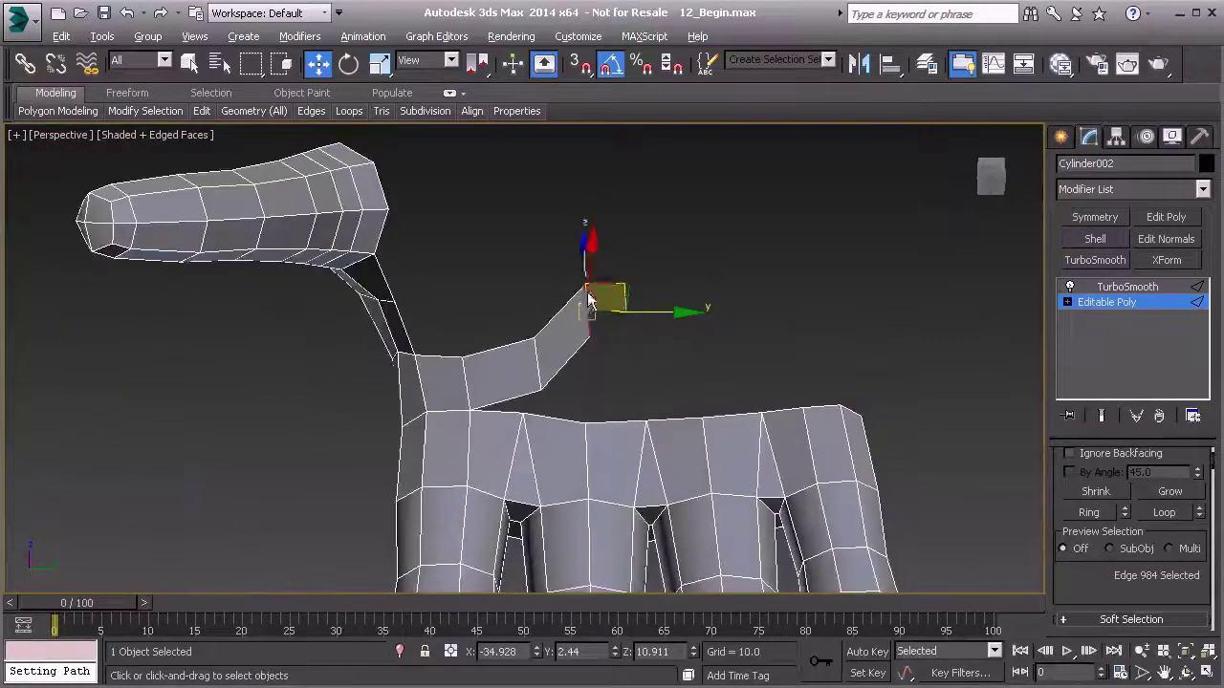
- Reshape the palm strip in the Left view by moving its end corners and upper border vertices to form a smooth, wider curve
key("f")
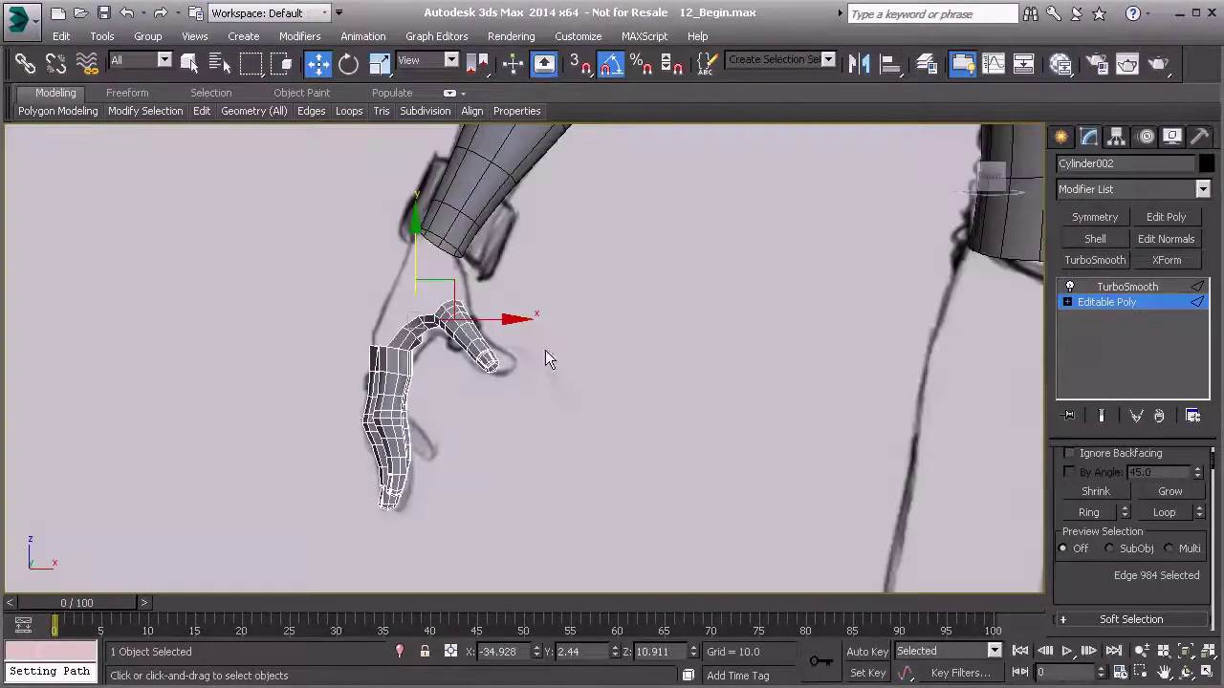
key("l")
middle_click_drag(549, 313, 520, 439)
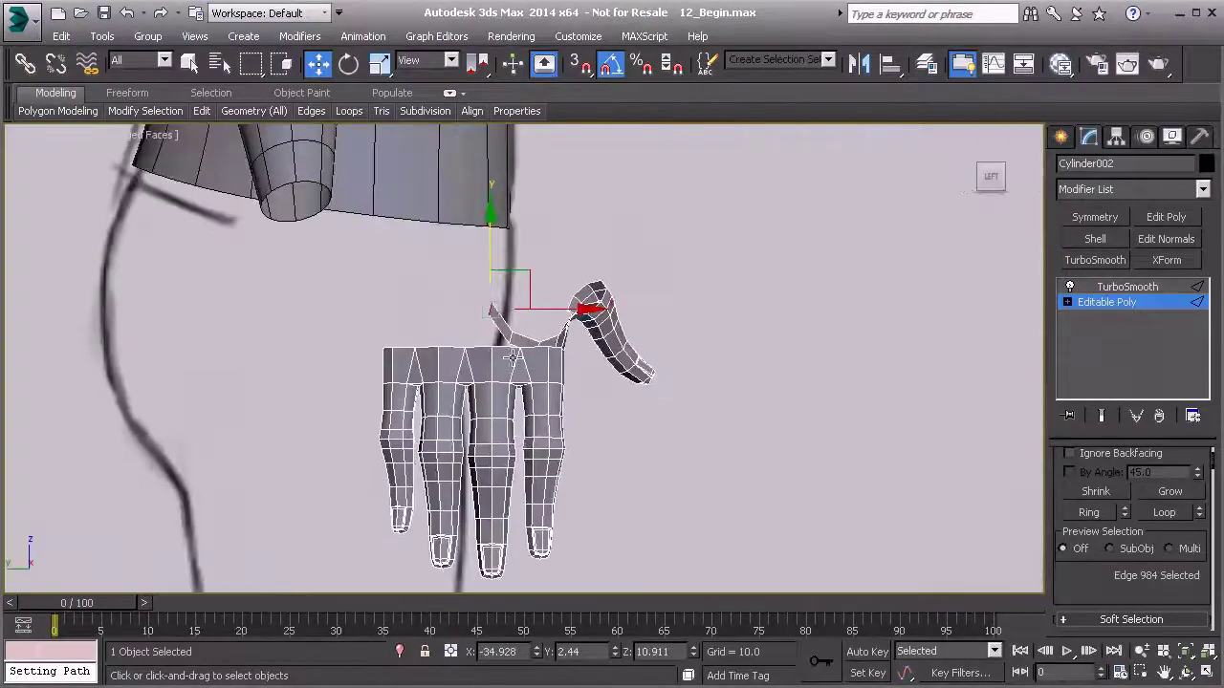
scroll(497, 337, "up", 4)
middle_click_drag(496, 340, 458, 361)
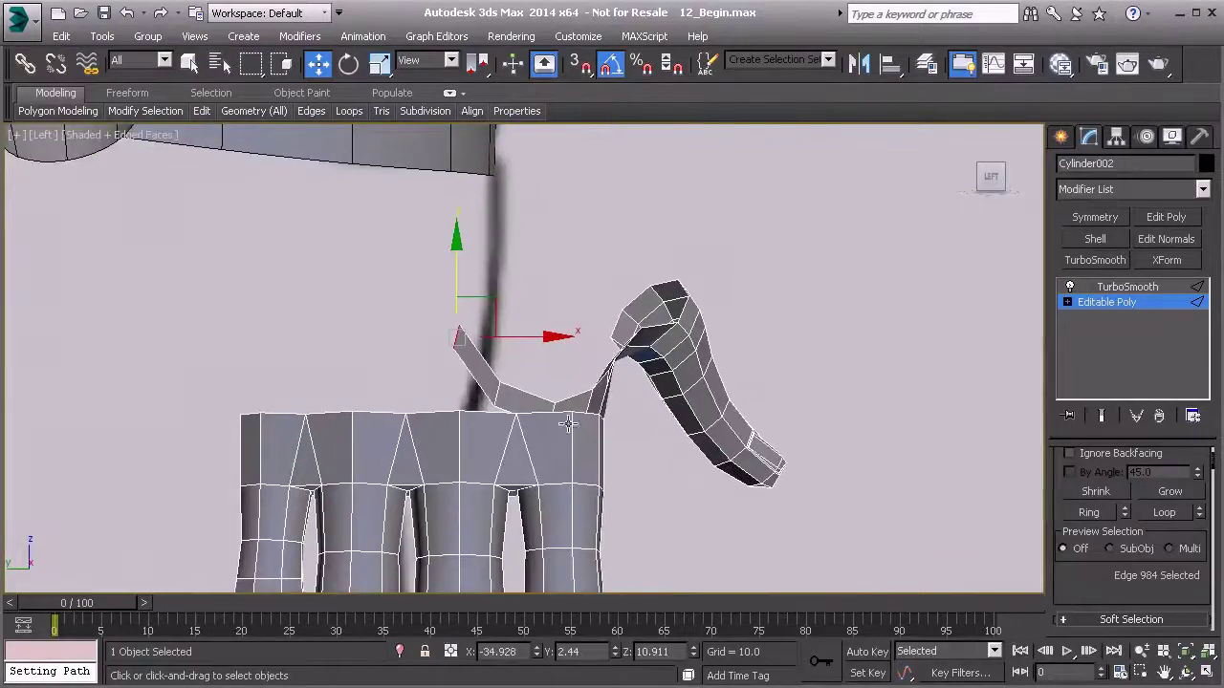
key("1")
left_click(453, 350)
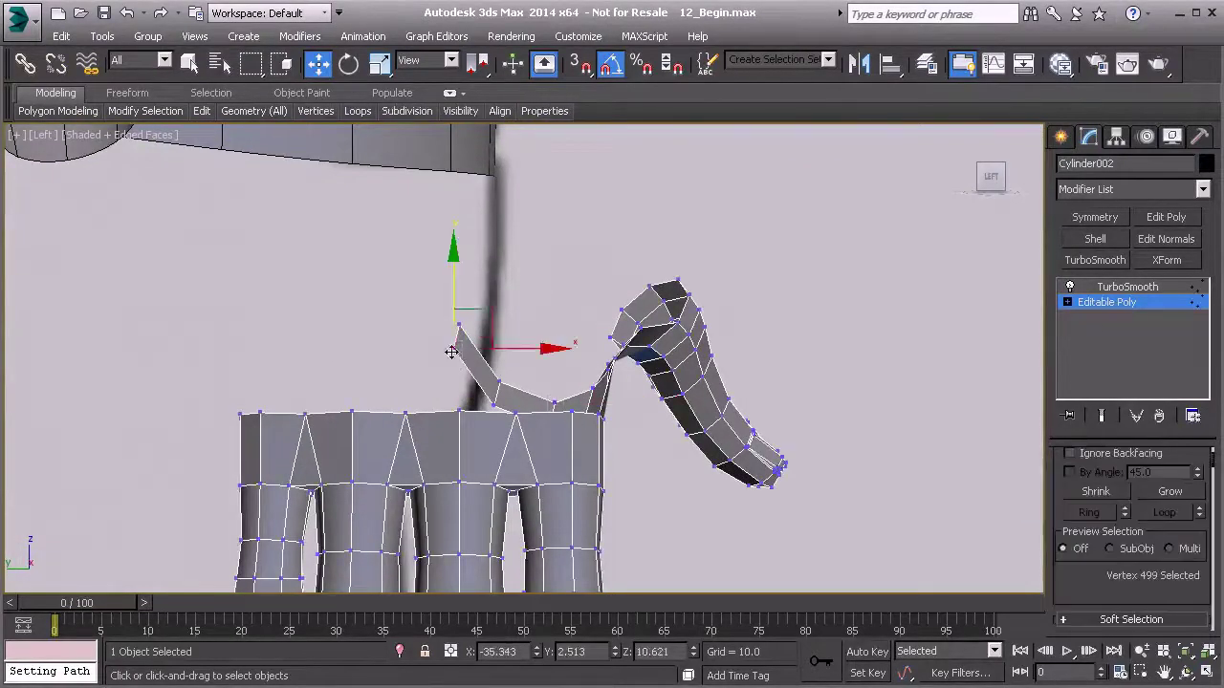
left_click_drag(481, 311, 458, 315)
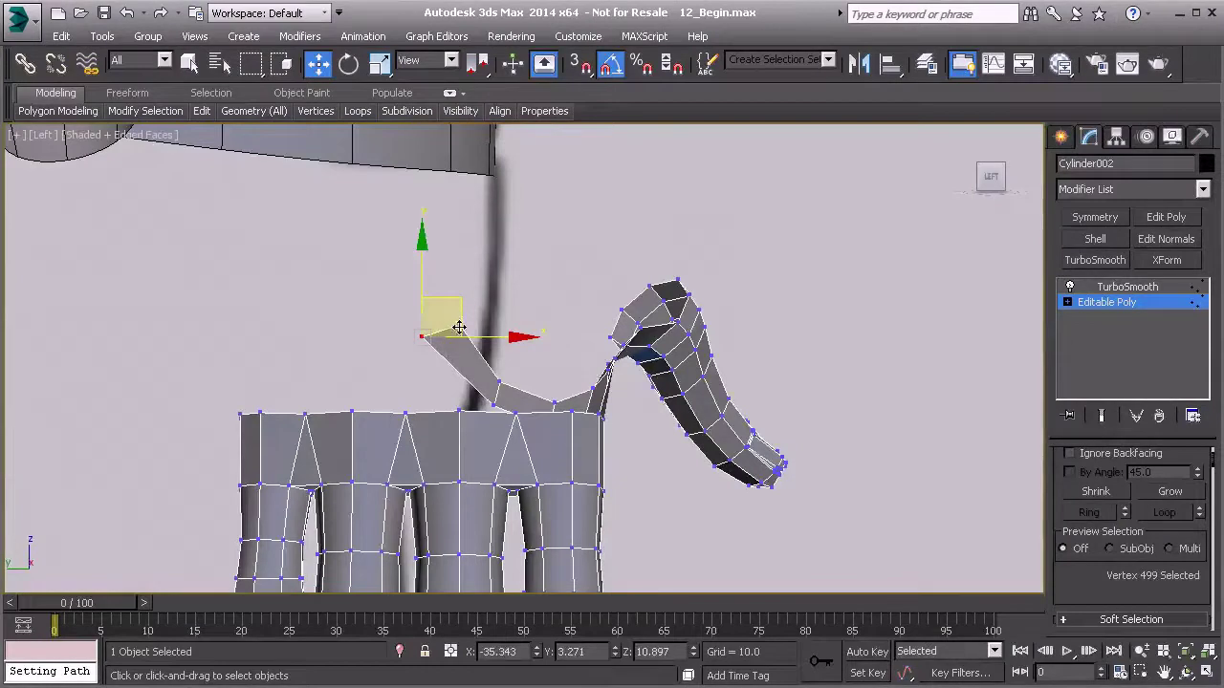
left_click(459, 326)
left_click(470, 313)
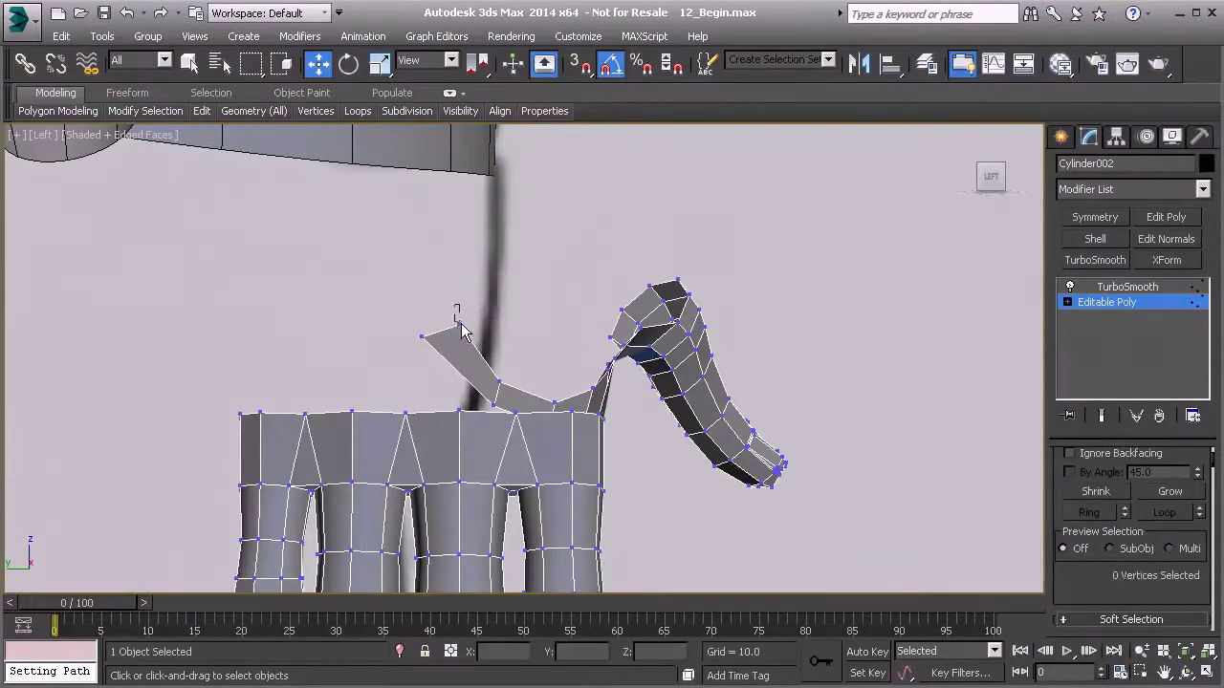
left_click(465, 321)
left_click(500, 382)
left_click_drag(531, 346, 544, 334)
left_click(552, 395)
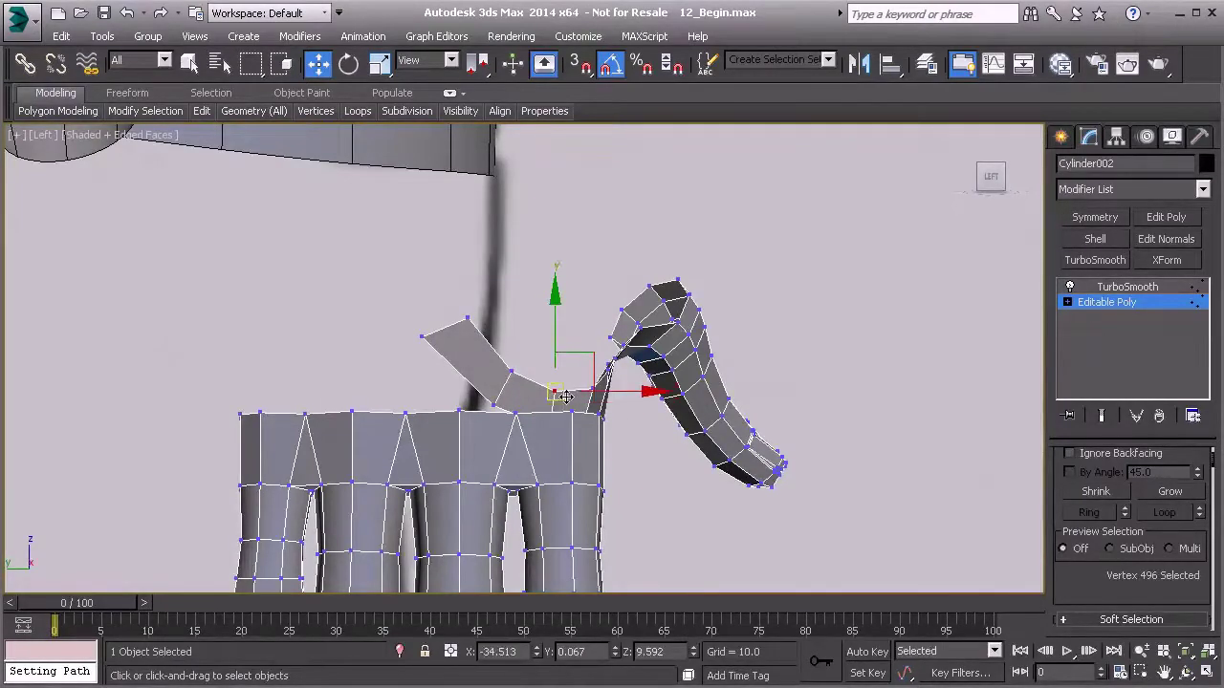
- Extrude the upper border edge of the palm strip upward along Z into a vertical polygon
scroll(502, 384, "down", 3)
key("p")
key("z")
mouse_move(553, 360)
middle_mouse_down("alt")
mouse_move(462, 396)
mouse_move(311, 401)
mouse_move(535, 361)
middle_mouse_up("alt")
mouse_move(536, 361)
middle_mouse_down()
mouse_move(422, 408)
mouse_move(355, 413)
mouse_move(357, 355)
mouse_move(525, 459)
mouse_move(508, 497)
mouse_move(493, 350)
mouse_move(579, 405)
mouse_move(519, 323)
mouse_move(519, 354)
middle_mouse_up()
left_click(504, 348)
left_click(621, 132)
middle_click_drag(621, 132, 446, 322, "alt")
middle_click_drag(383, 333, 721, 270, "alt")
scroll(507, 302, "down", 3)
middle_click_drag(486, 318, 483, 370)
key("2")
left_click(478, 284)
scroll(478, 285, "down", 3)
middle_click_drag(478, 285, 483, 381)
left_click_drag(485, 335, 492, 207, "shift")
- Adjust the vertices of the vertical polygon in the Perspective view to align it with the palm
key("1")
left_click(513, 282)
middle_click_drag(491, 207, 526, 314, "alt")
left_click_drag(473, 259, 599, 279)
middle_click_drag(608, 354, 614, 392, "alt")
left_click_drag(501, 378, 470, 377)
- Shift the cross edges along the palm strip in X to smooth its depth curve below the vertical polygon
middle_click_drag(526, 459, 547, 442, "alt")
key("2")
left_click(544, 453)
left_click(478, 466)
left_click(550, 441)
left_click_drag(517, 437, 537, 493)
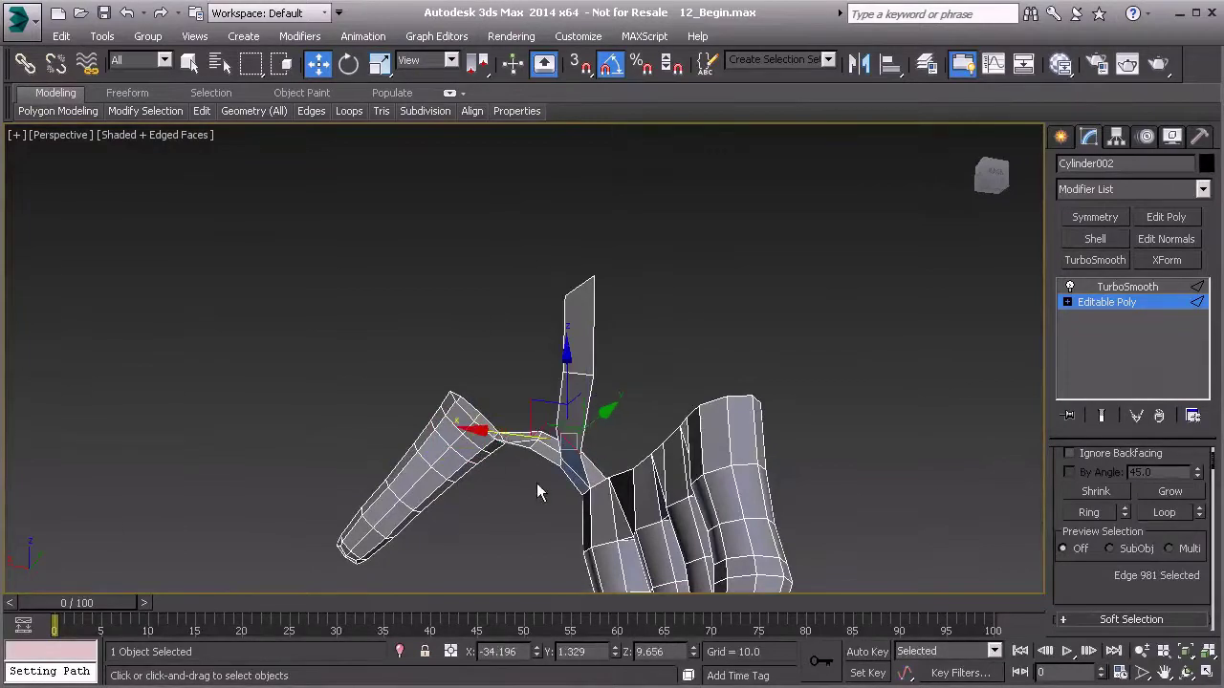
middle_click_drag(574, 472, 551, 415, "alt")
left_click(593, 389)
left_click_drag(535, 389, 525, 388)
middle_click_drag(564, 431, 482, 353, "alt")
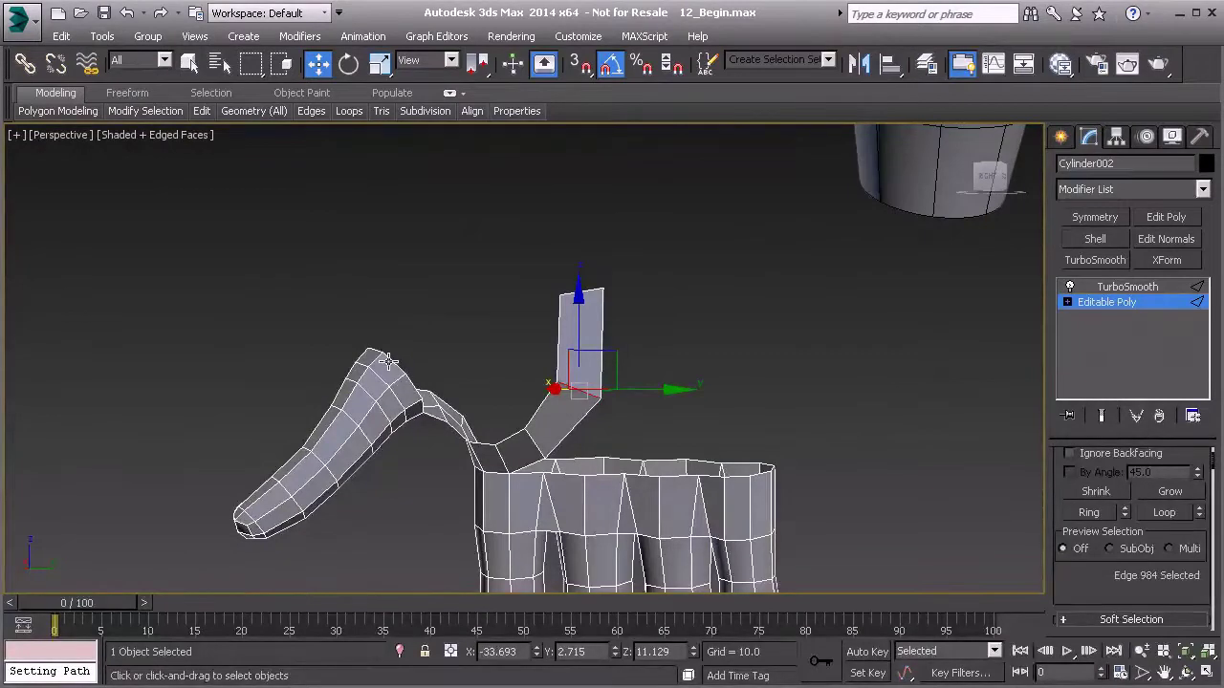
- Insert an edge across the upper part of the vertical polygon above the palm strip
middle_click_drag(389, 359, 587, 480, "alt")
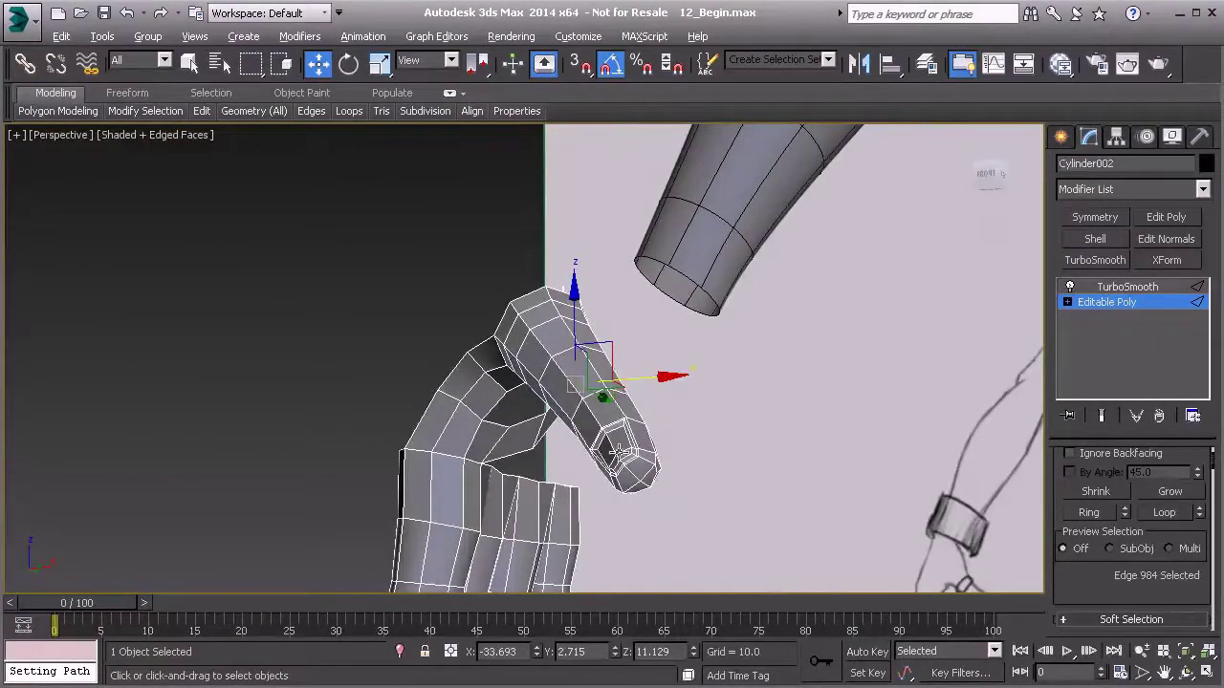
key("alt")
middle_click_drag(574, 312, 374, 356, "alt")
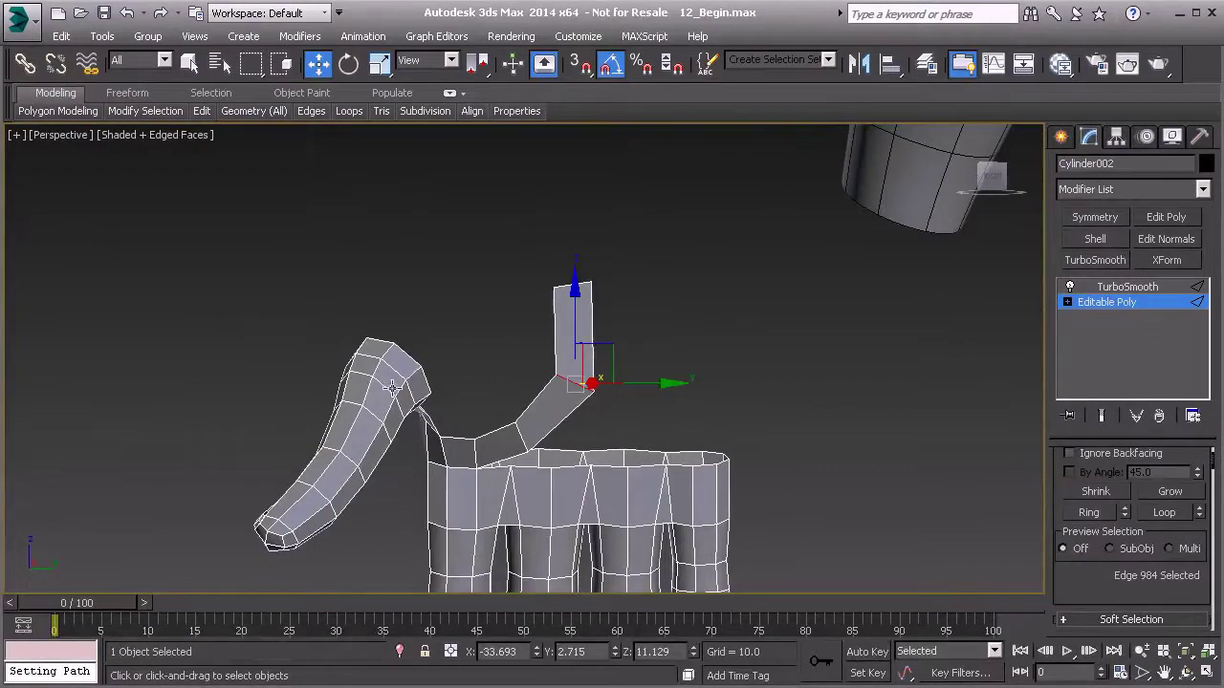
middle_click_drag(446, 352, 539, 357, "alt")
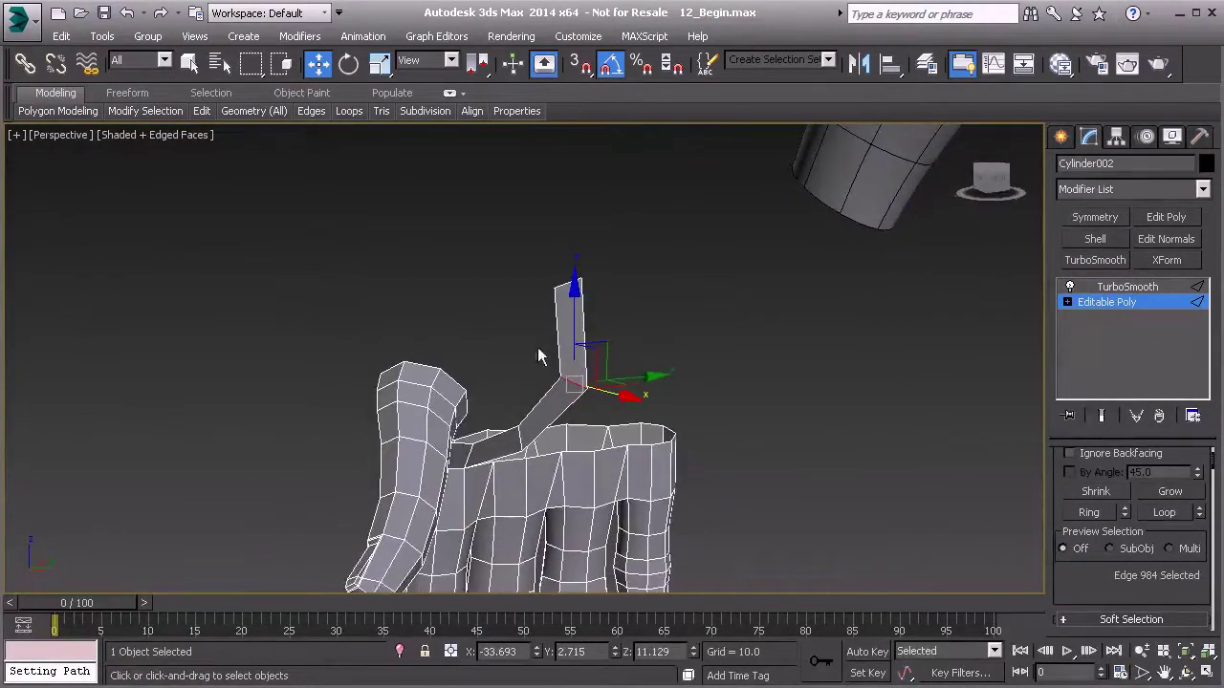
key("alt+c")
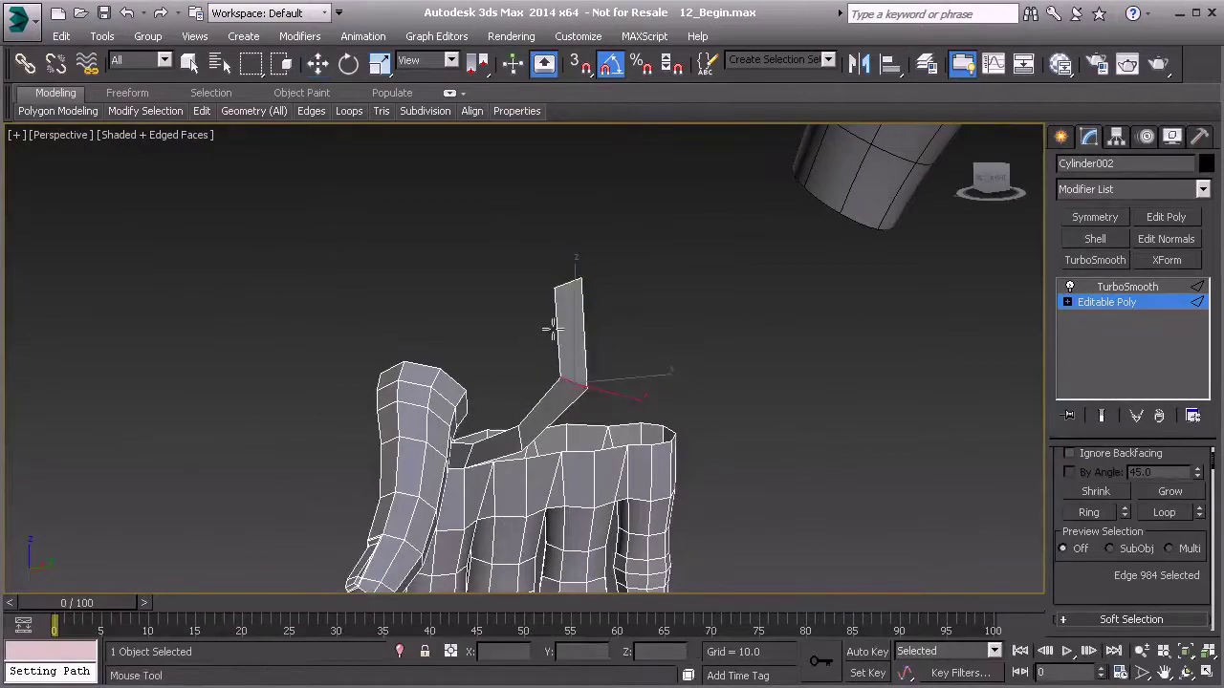
scroll(570, 328, "up", 5)
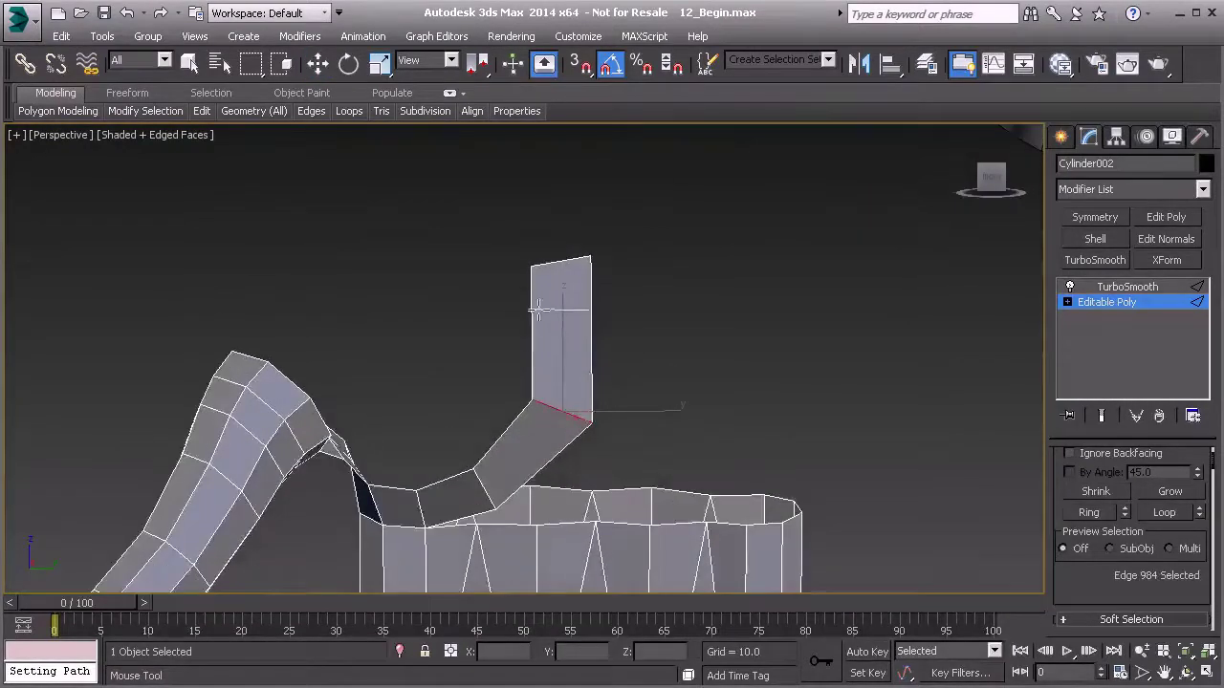
mouse_move(204, 122)
middle_click_drag(546, 312, 413, 346, "alt")
left_click(550, 318)
key("w")
- Bridge the thumb's upper rim edge to the facing side edge of the strip's top polygon with 3 segments
left_click(413, 346, "ctrl")
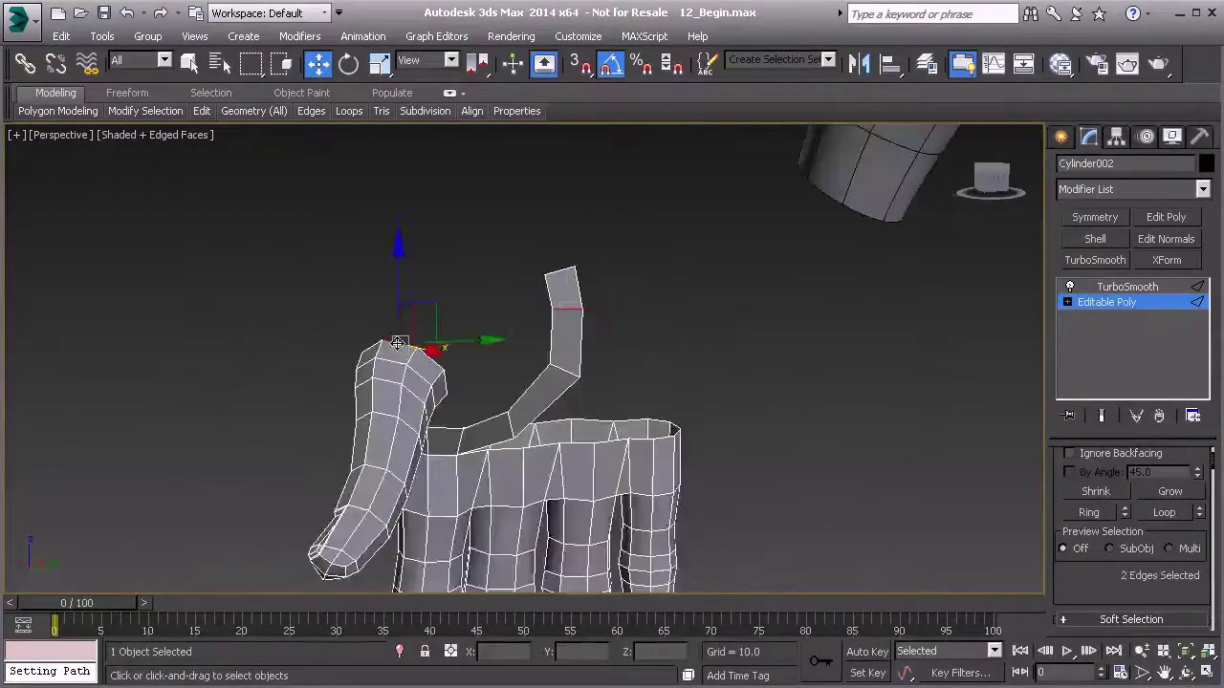
left_click(568, 307, "alt")
middle_click_drag(498, 335, 420, 360, "alt")
middle_click_drag(587, 293, 532, 381, "alt")
scroll(1109, 506, "down", 5)
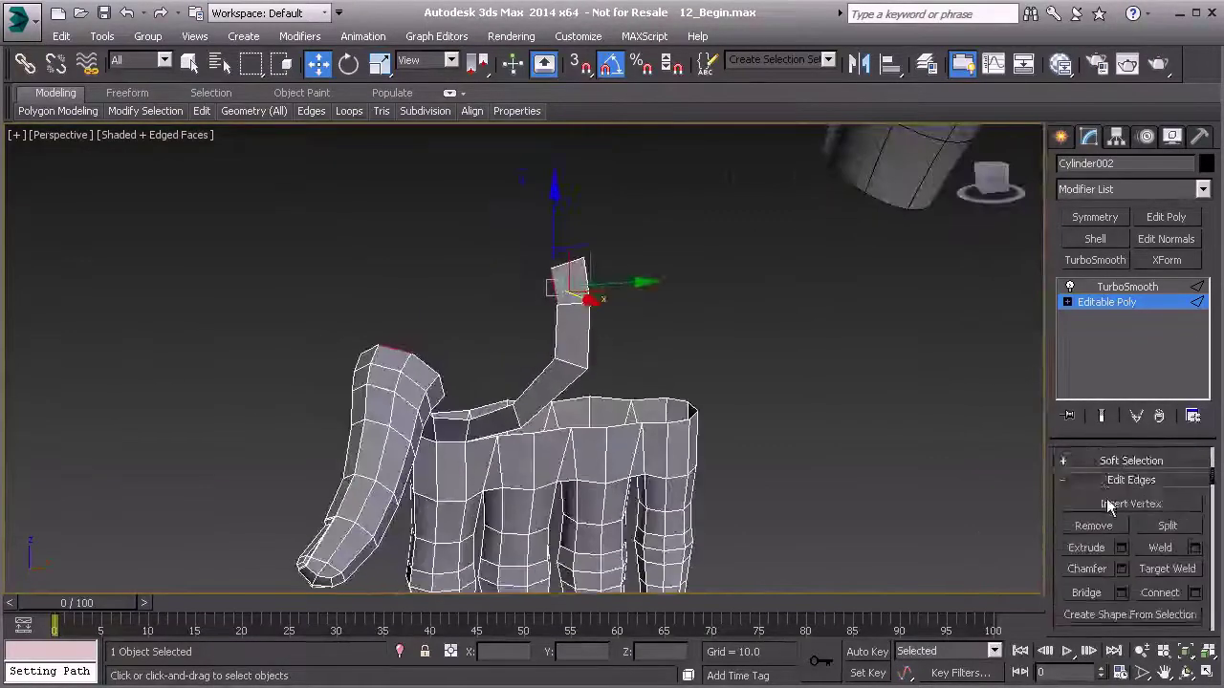
scroll(1114, 526, "down", 2)
left_click(1121, 534)
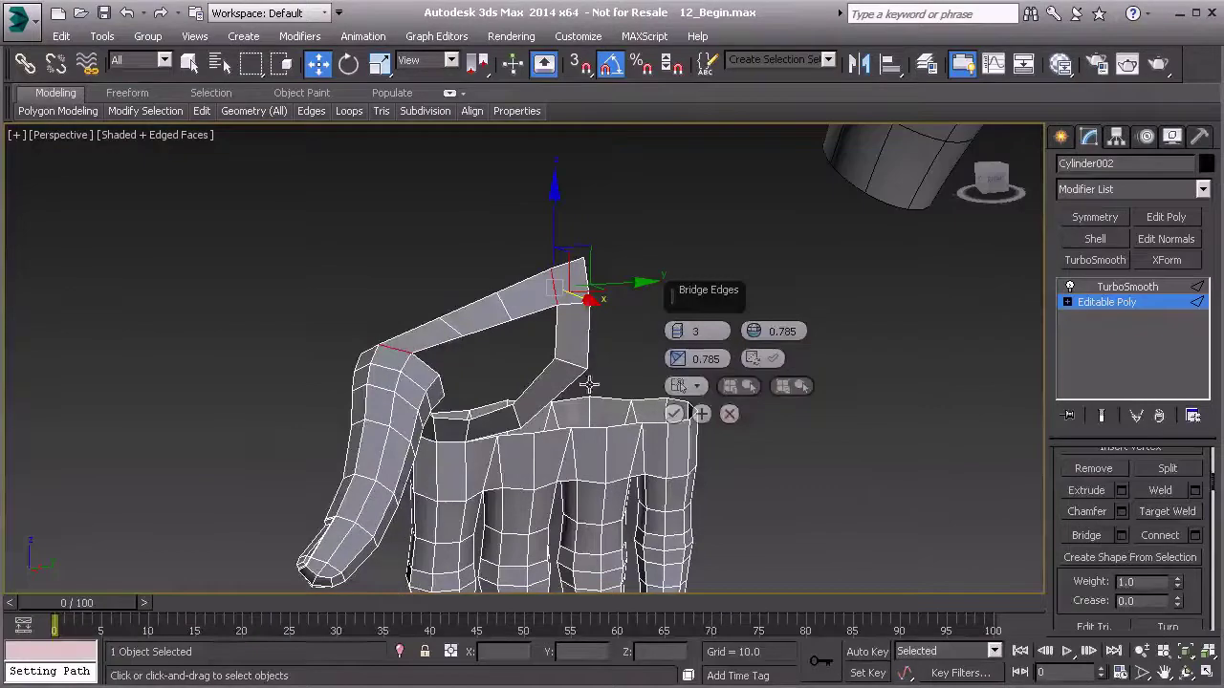
left_click(675, 414)
- Raise the middle polygon of the new thumb bridge along Z to arch it
key("4")
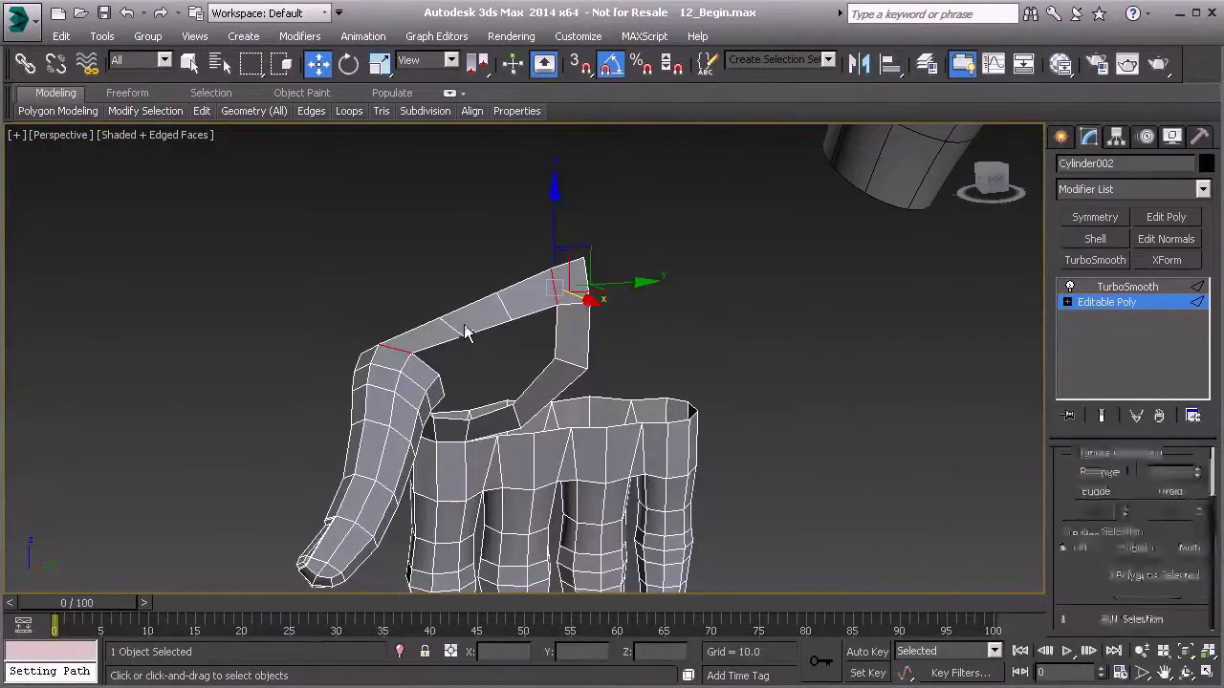
left_click(466, 315)
left_click_drag(475, 267, 475, 252)
middle_click_drag(475, 252, 574, 270, "alt")
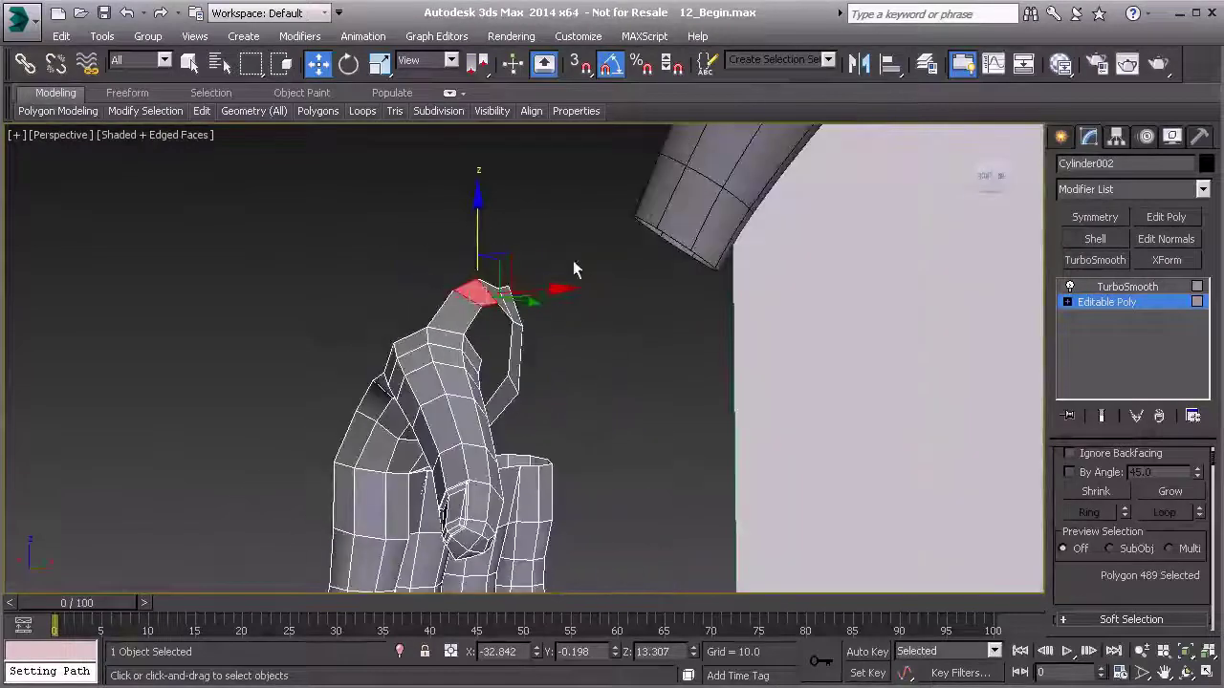
middle_click_drag(471, 316, 541, 315, "alt")
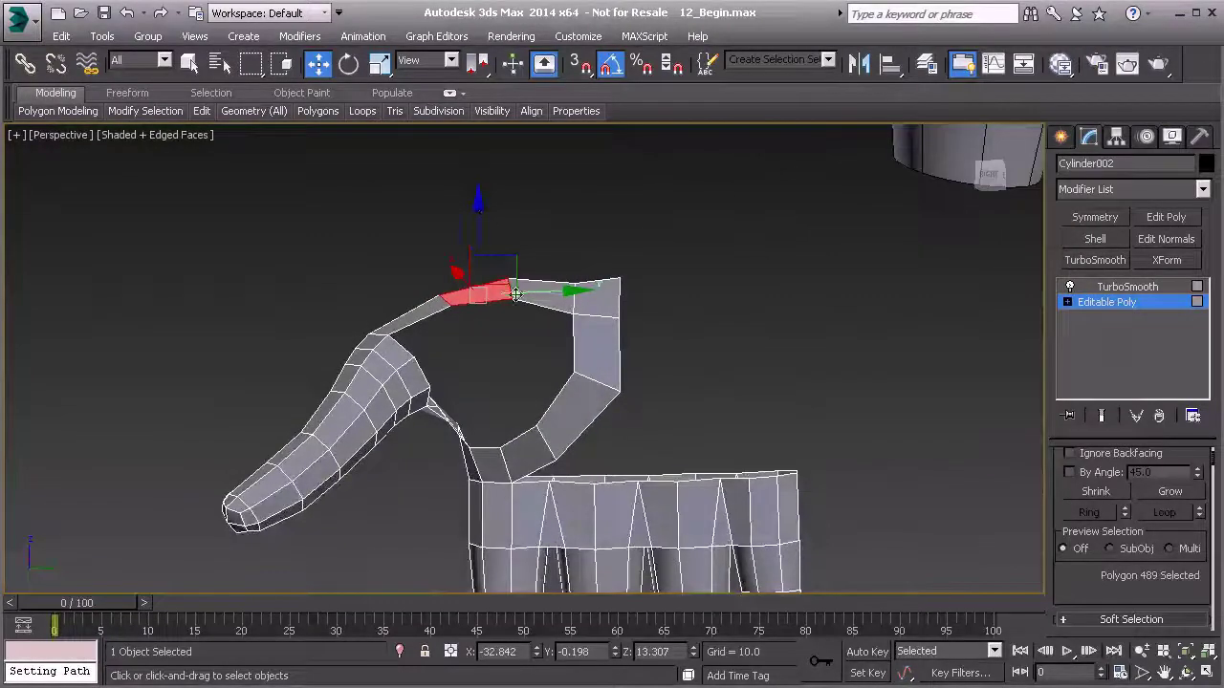
- Raise the top border edge of the vertical strip along Z where it meets the thumb bridge
key("2")
left_click(575, 298)
left_click(584, 283)
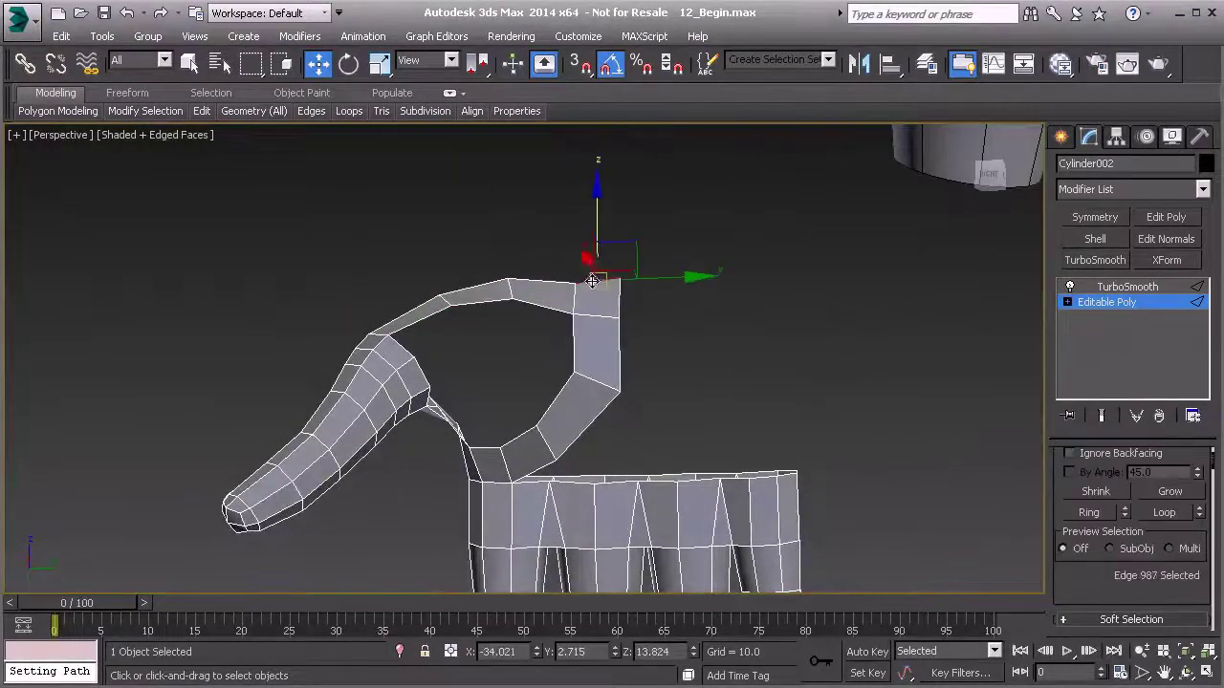
left_click(593, 270)
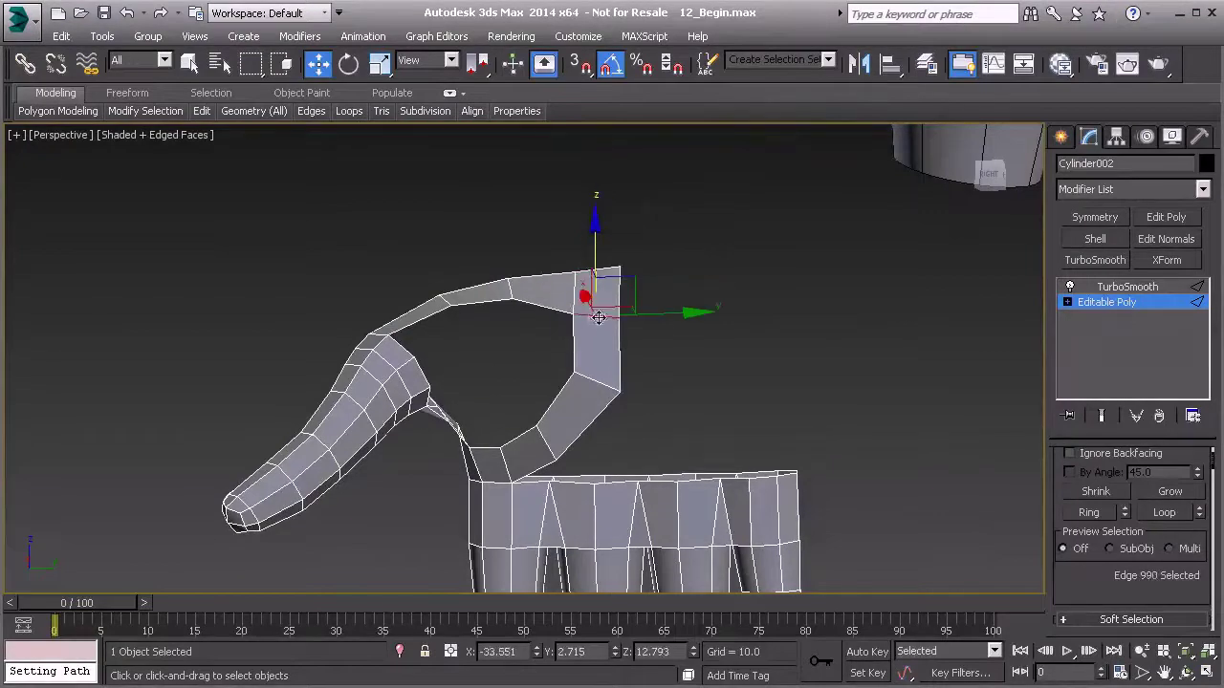
left_click_drag(593, 267, 593, 254)
- Adjust the vertices along the thumb bridge near its junction with the vertical strip to smooth the arch
middle_click_drag(523, 324, 522, 293, "alt")
key("1")
left_click(521, 293)
left_click_drag(521, 244, 518, 234)
left_click(575, 296)
middle_click_drag(575, 238, 525, 417, "alt")
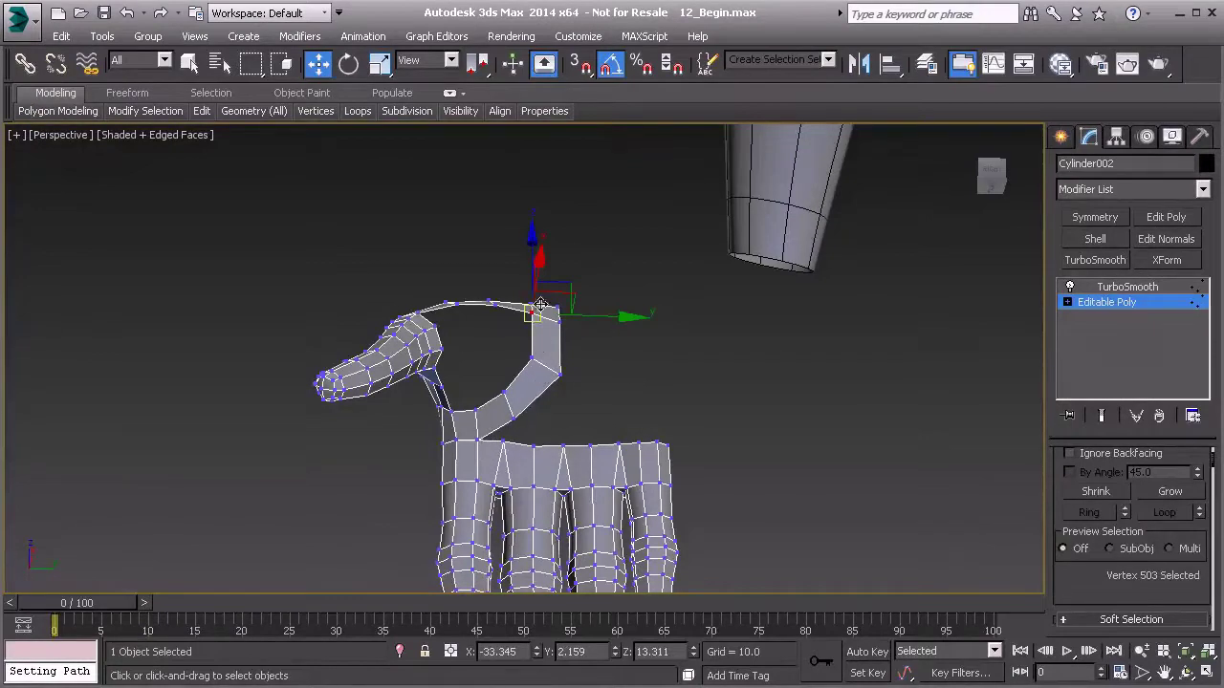
left_click(558, 373)
middle_click_drag(568, 368, 535, 364, "alt")
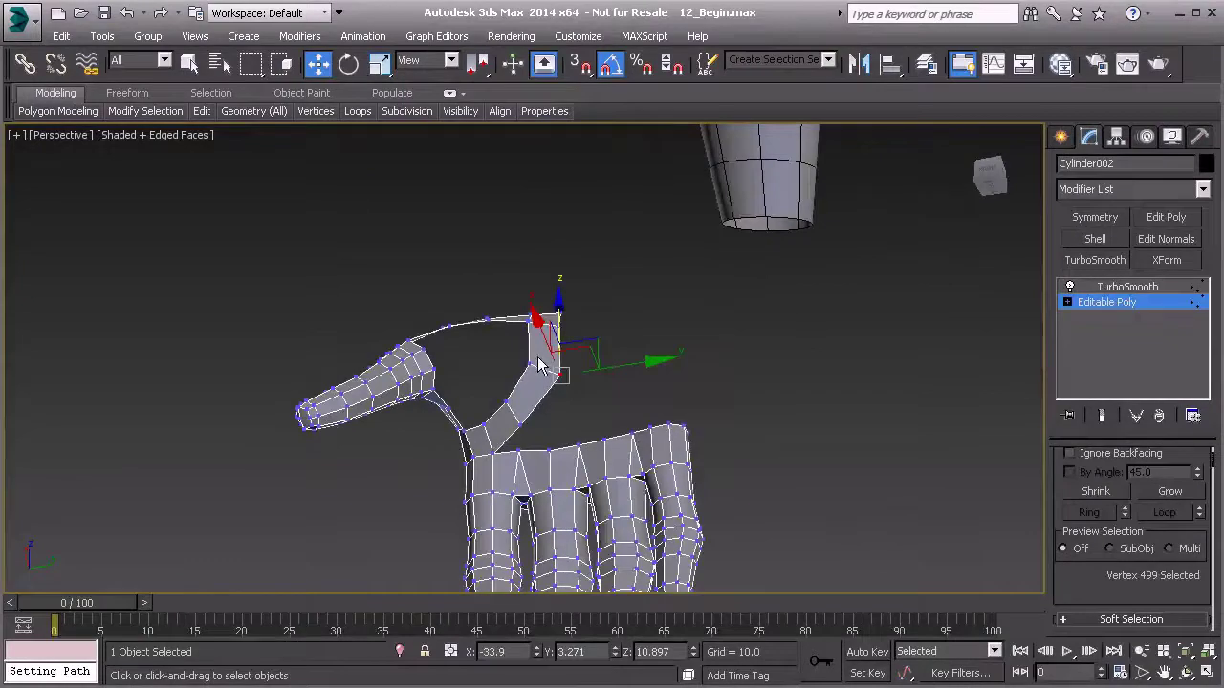
middle_click_drag(565, 343, 557, 427, "alt")
middle_click_drag(668, 390, 455, 407, "alt")
middle_click_drag(639, 350, 665, 375, "alt")
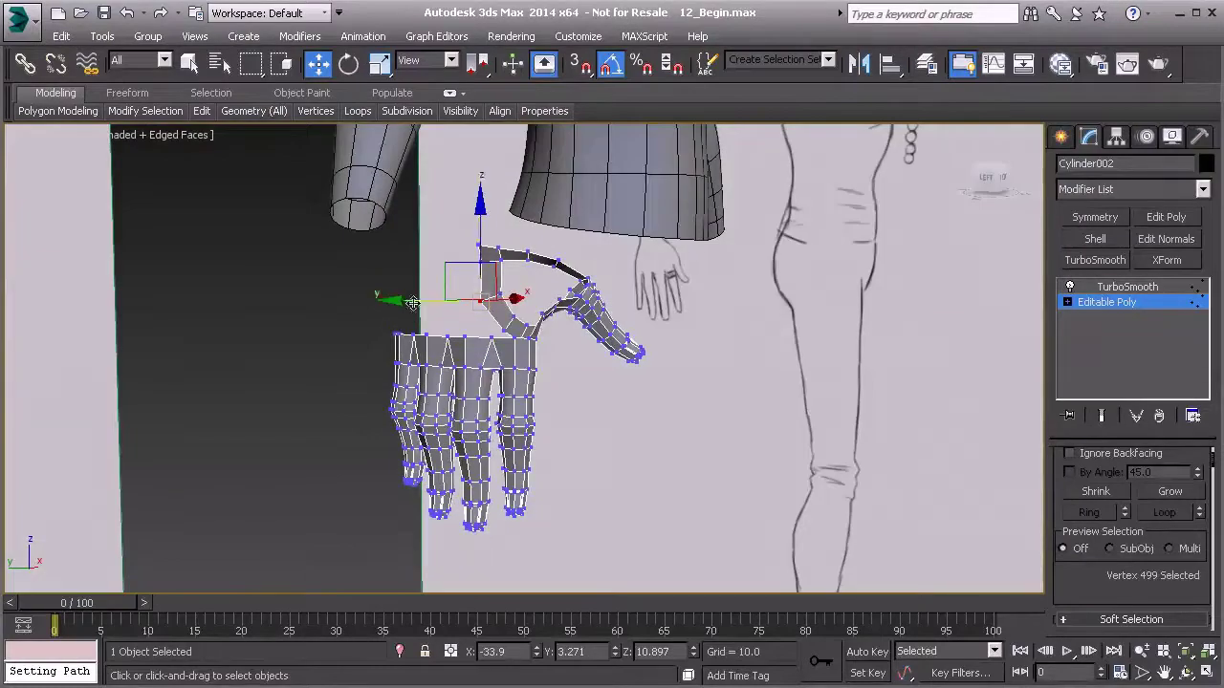
middle_click_drag(586, 346, 527, 350, "alt")
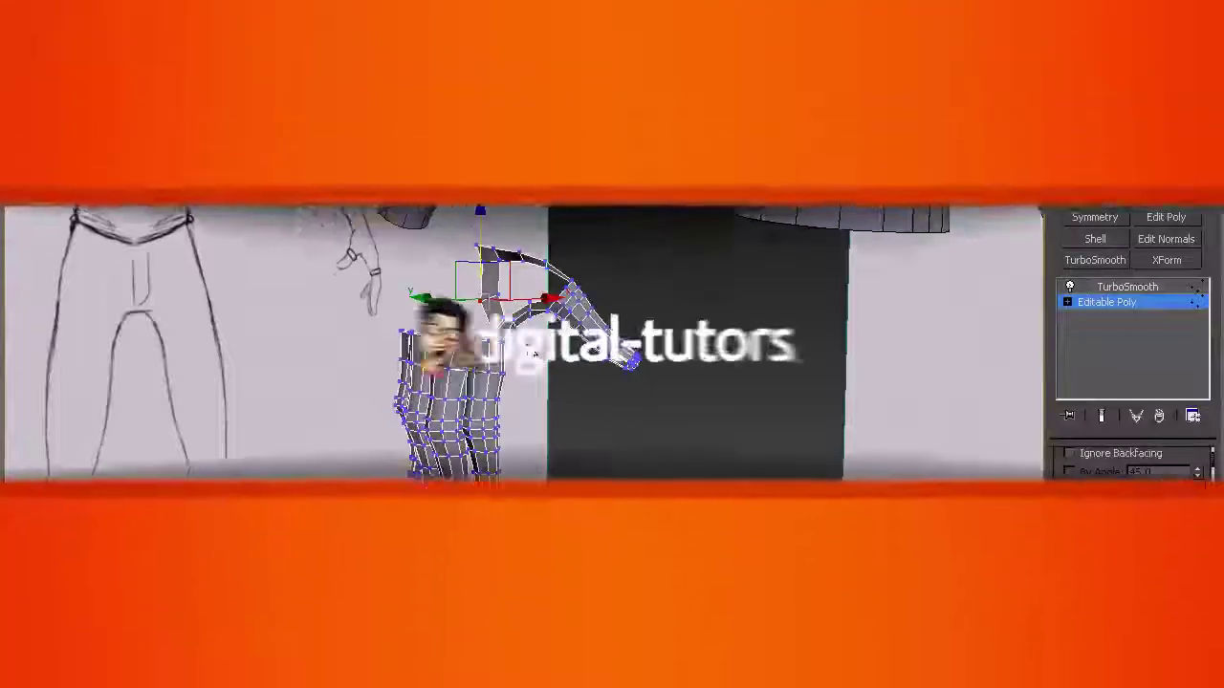